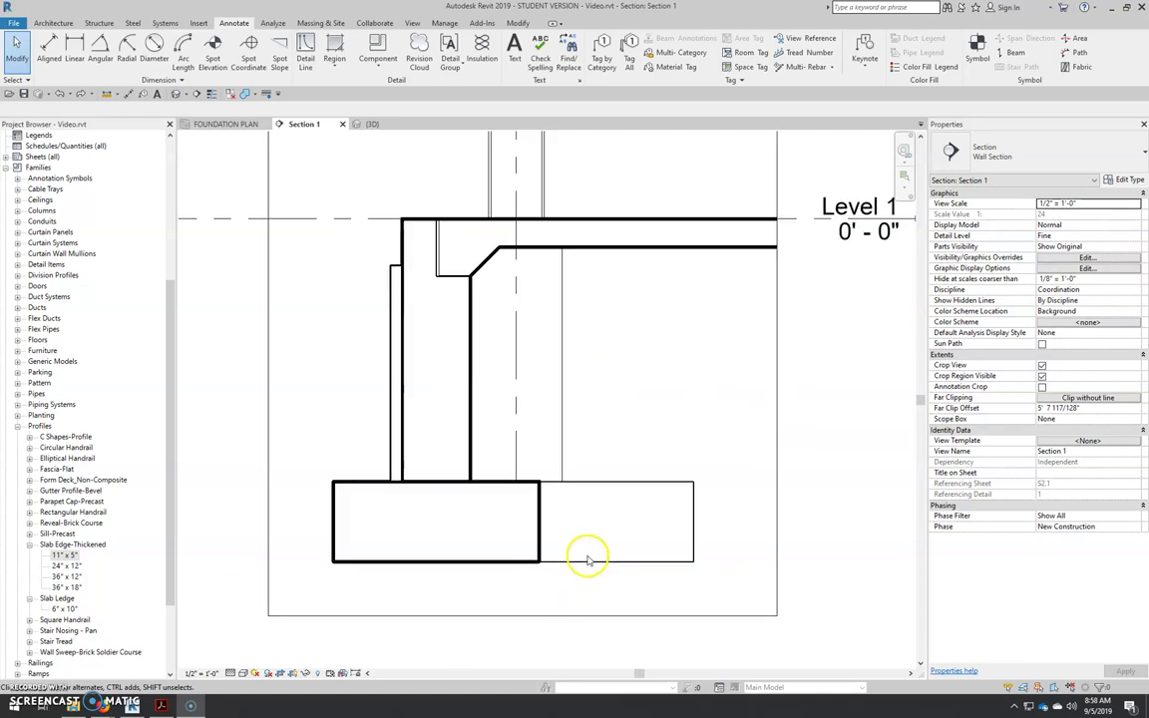
Recenter the foundation wall in Section 1 and bring up the 'Typical Ext. Foundation Wall' reference PDF.
middle_click_drag(598, 429, 615, 465)
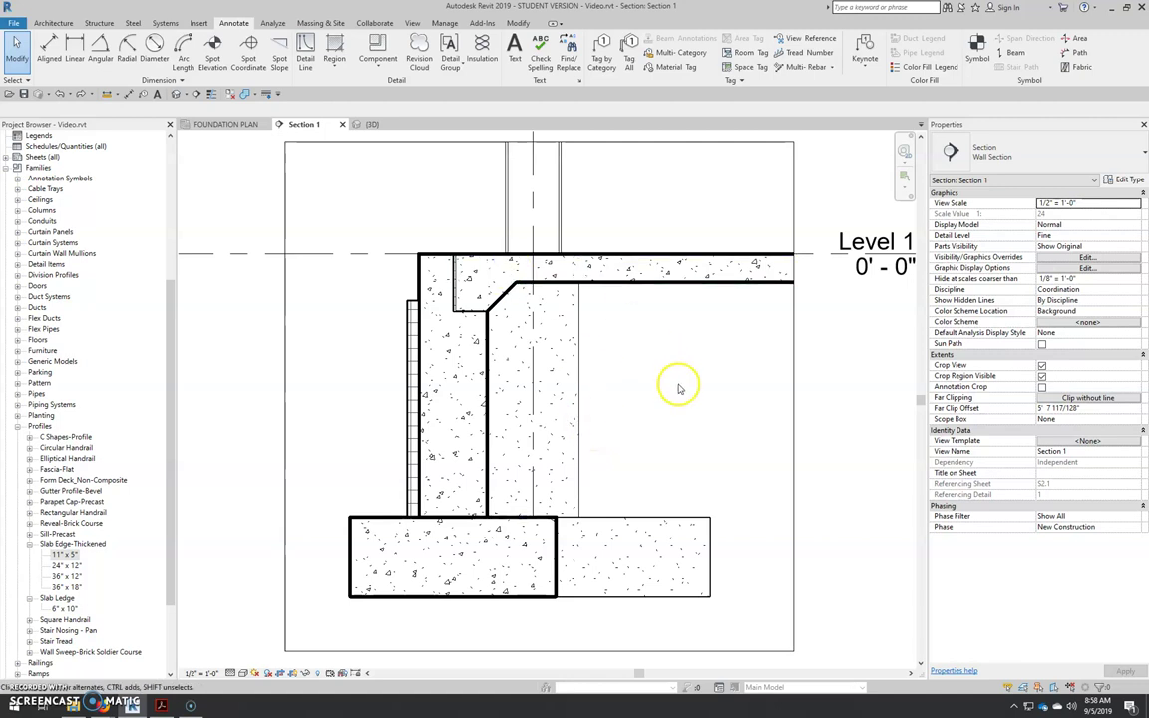
left_click(331, 62)
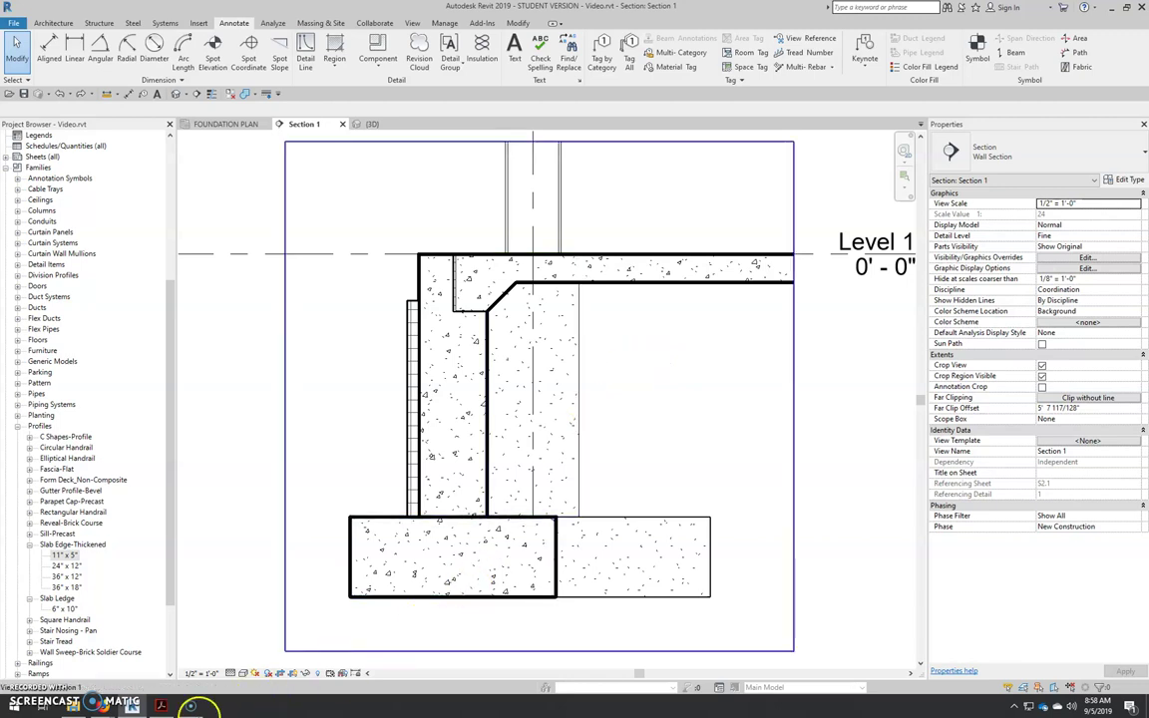
left_click(161, 706)
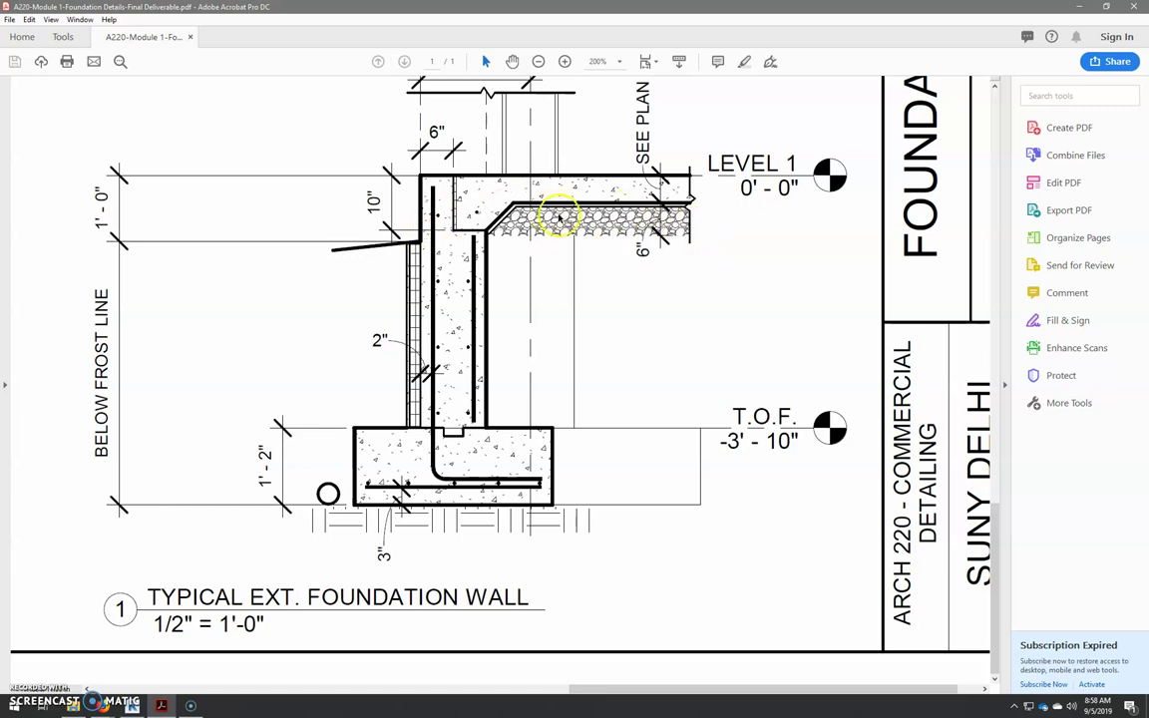
Leave the Acrobat reference detail and return to the Revit Section 1 view.
left_click(161, 706)
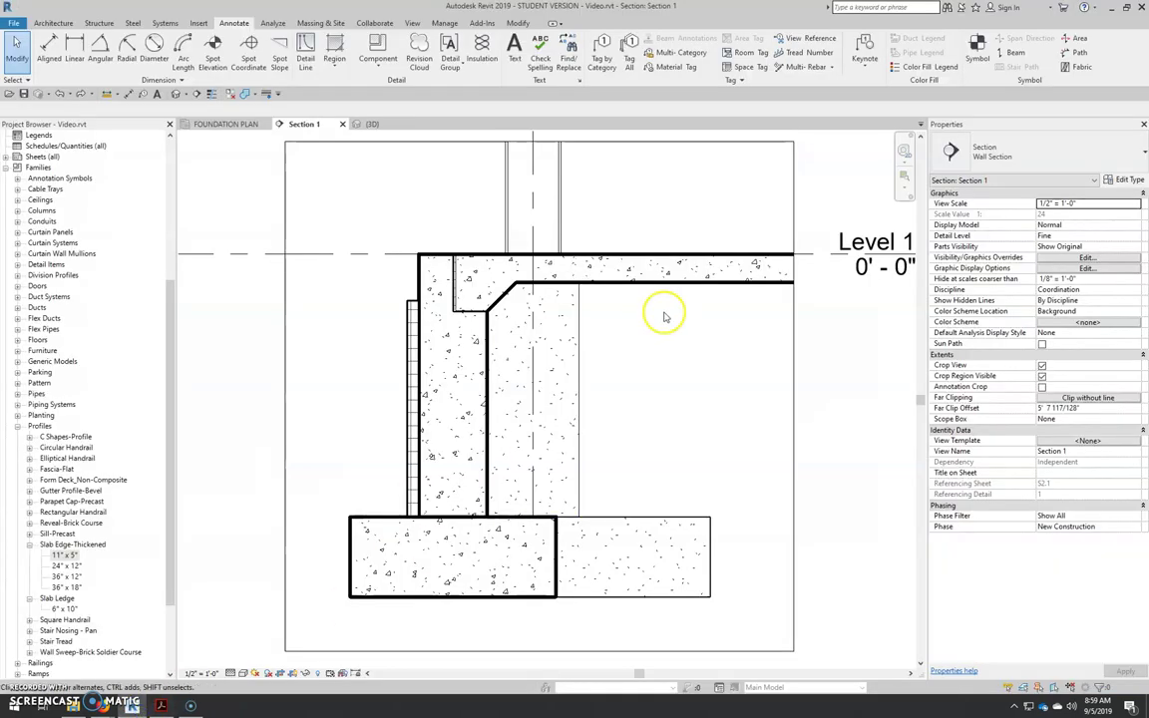
Start a Filled Region sketch in Section 1, keeping the Diagonal Crosshatch type.
left_click(335, 62)
left_click(309, 82)
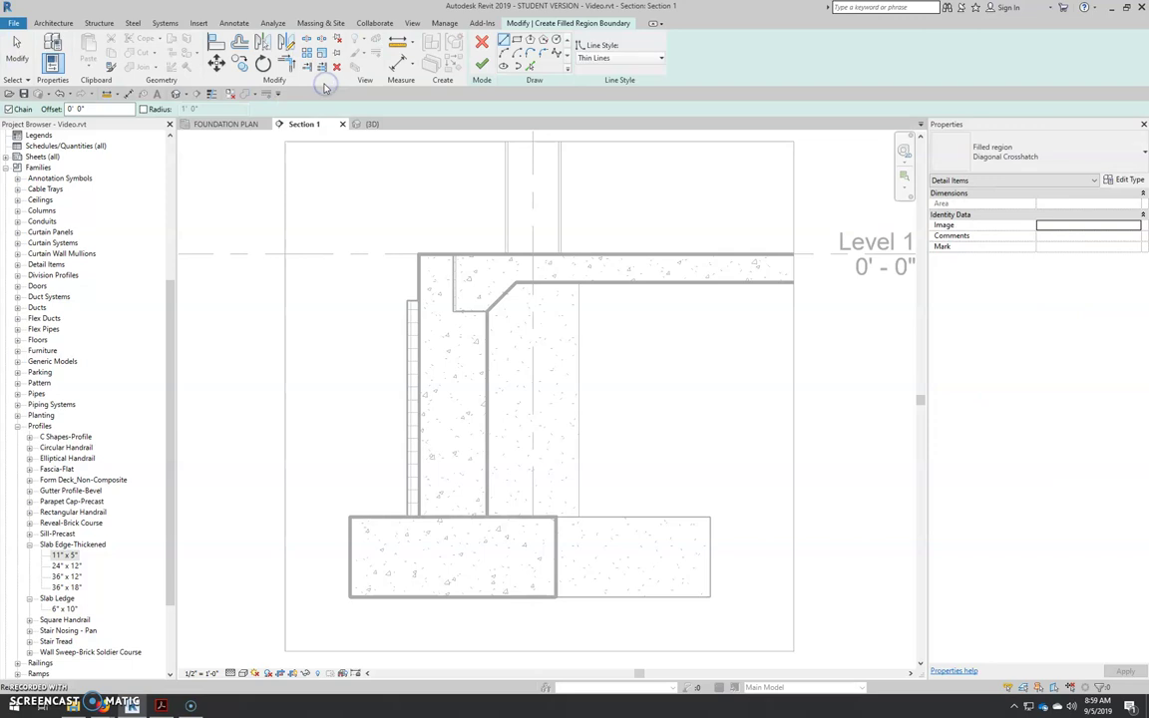
left_click(1056, 147)
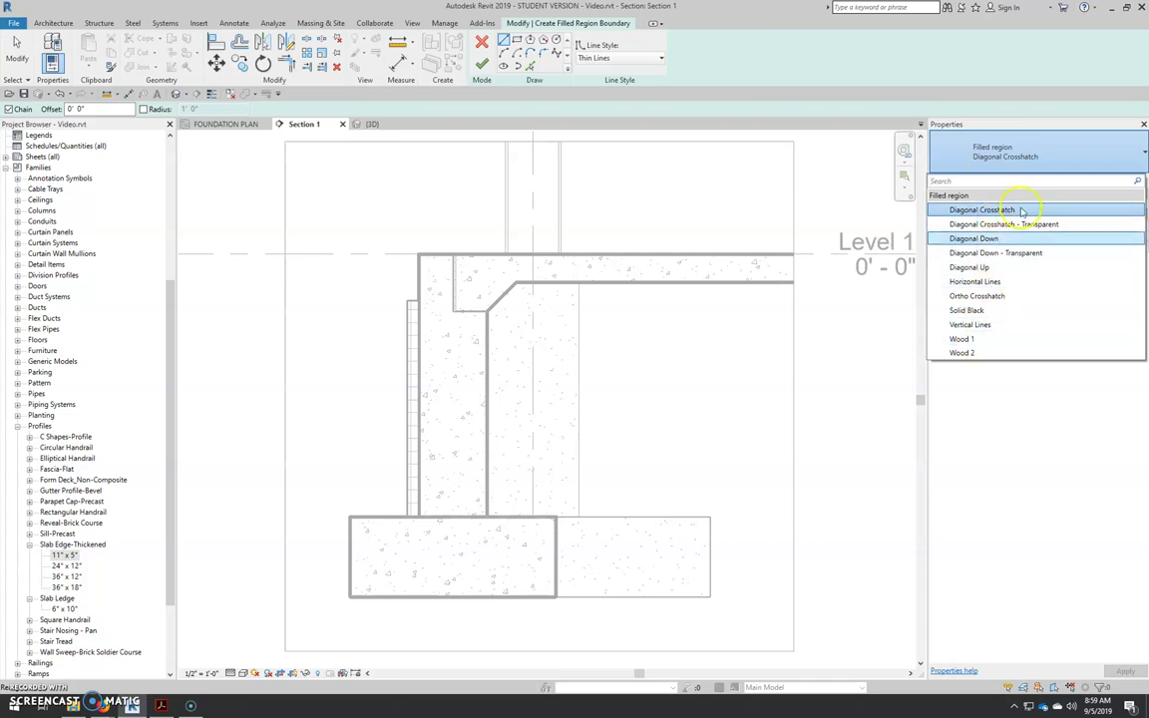
left_click(1039, 156)
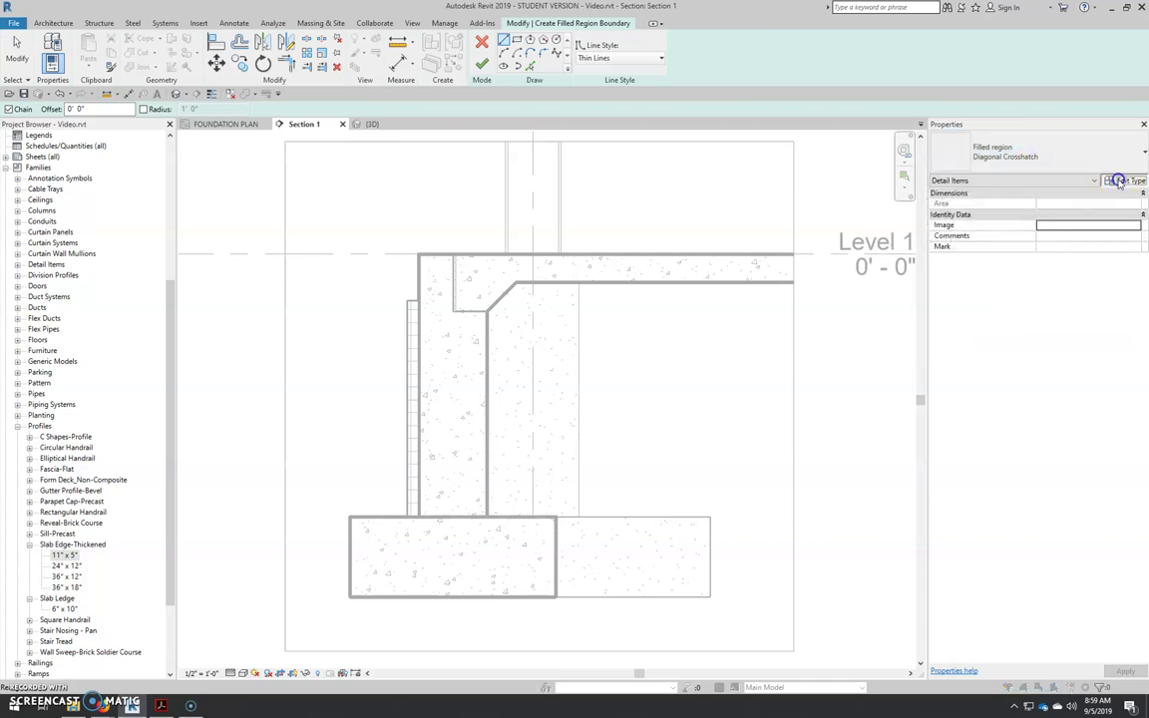
Duplicate Diagonal Crosshatch as filled region type 'Gravel' and open its foreground fill pattern list.
left_click(1121, 181)
left_click_drag(725, 171, 739, 198)
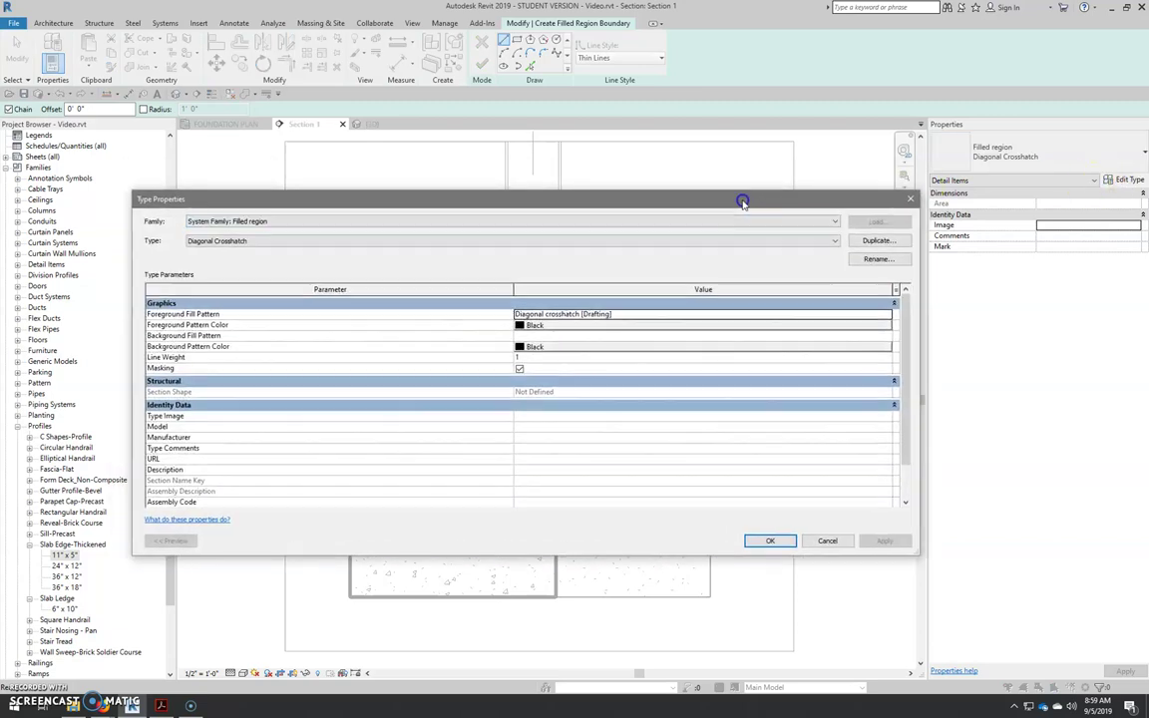
left_click(878, 240)
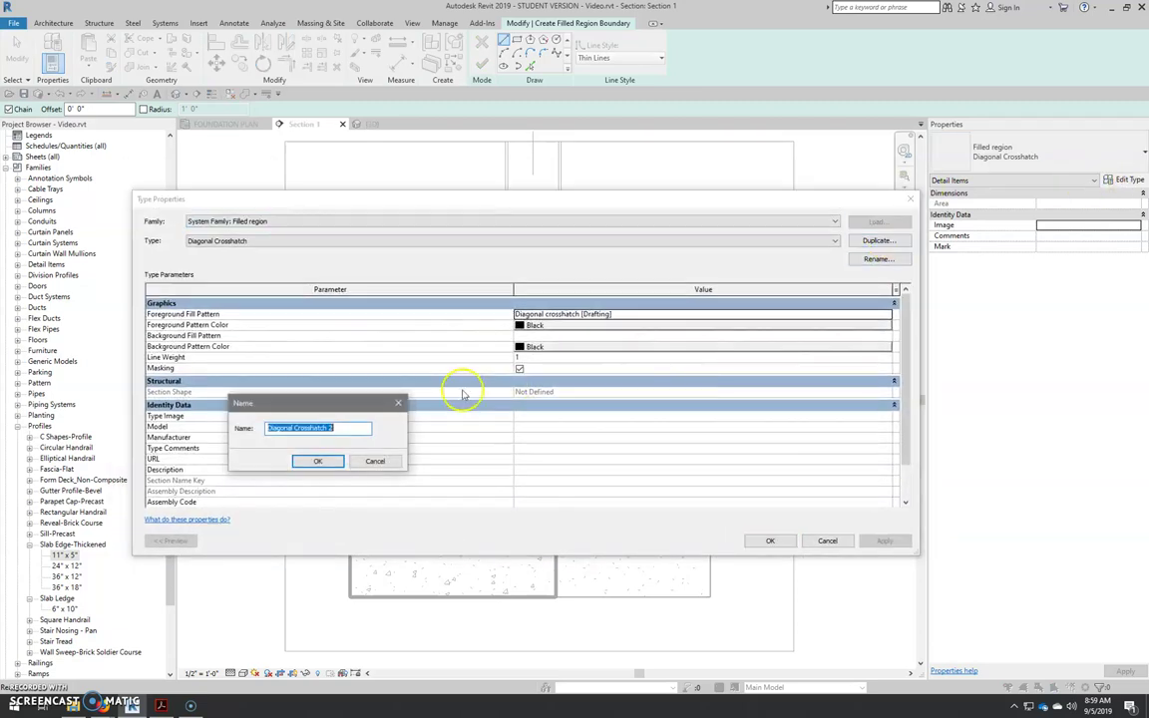
type("Gravel")
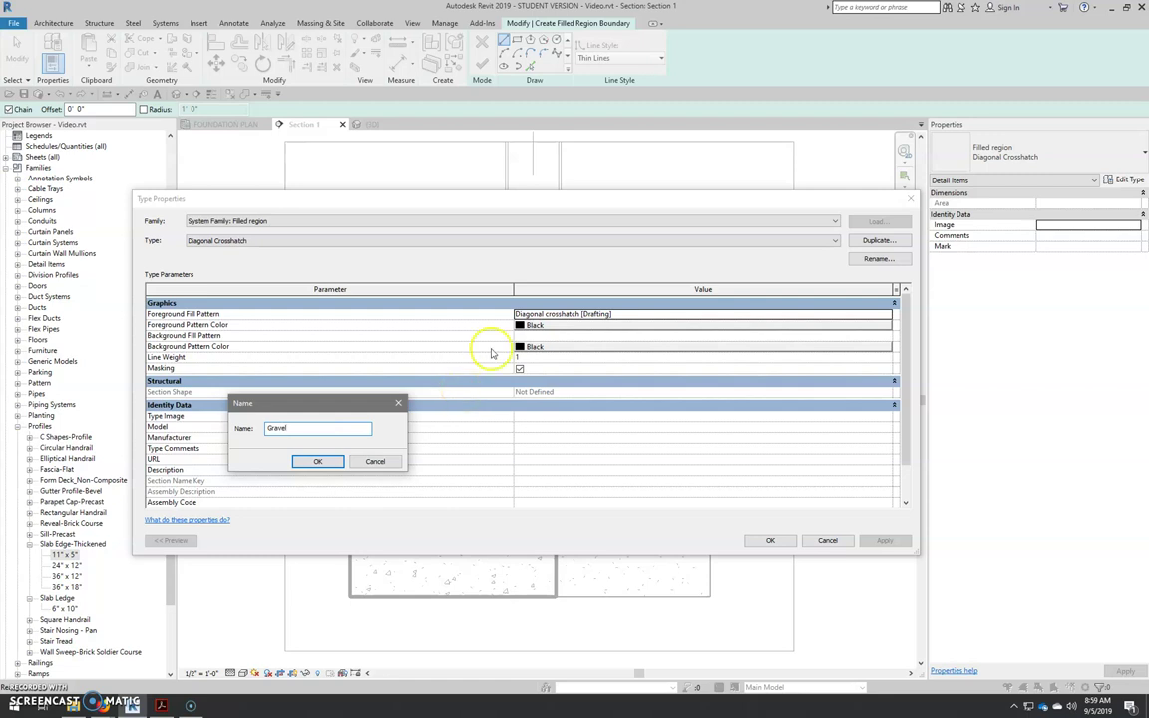
left_click(311, 460)
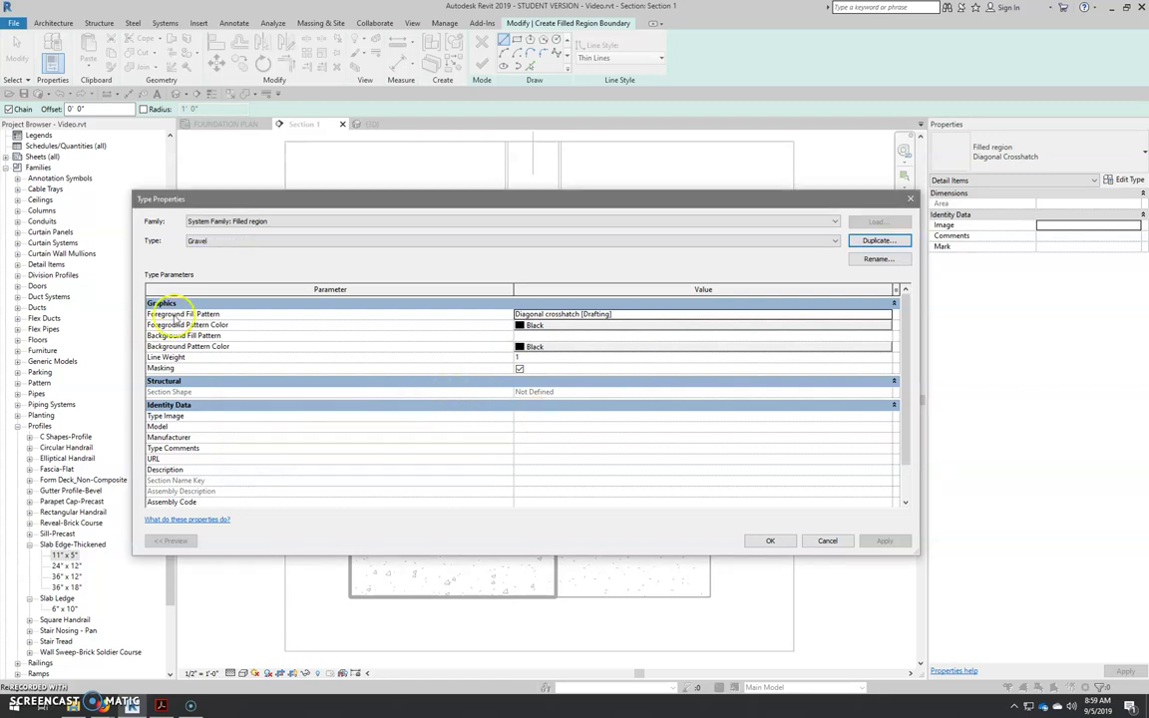
left_click(858, 319)
left_click(887, 318)
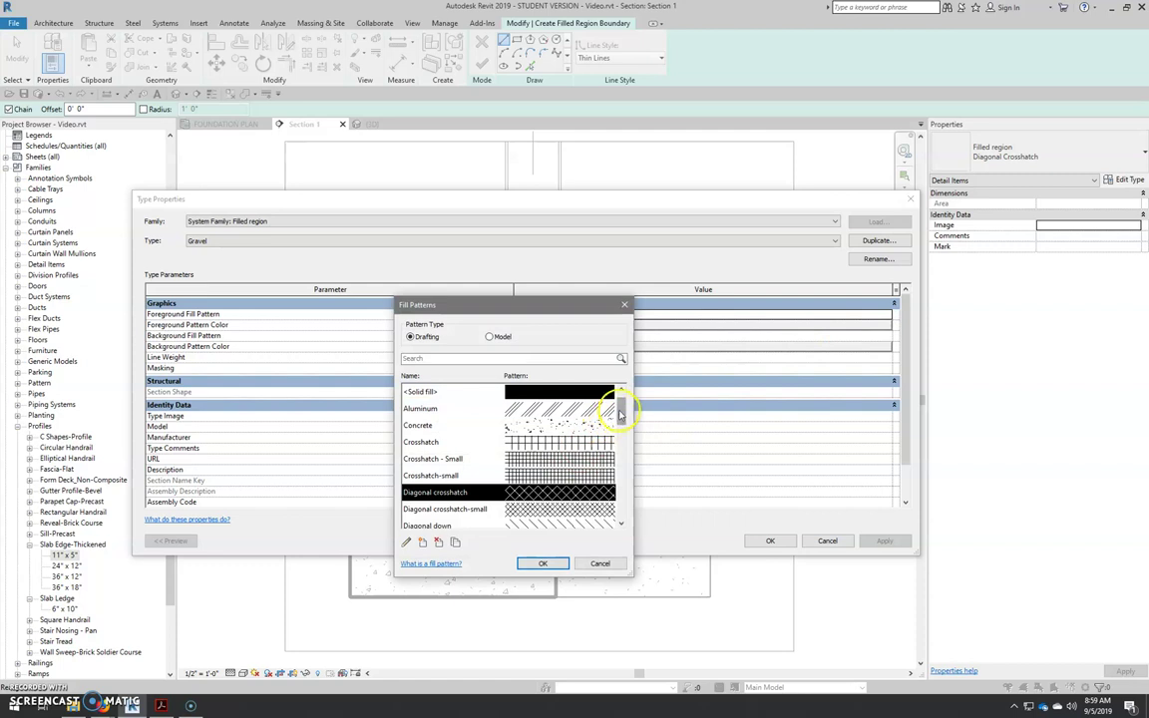
left_click_drag(615, 419, 623, 446)
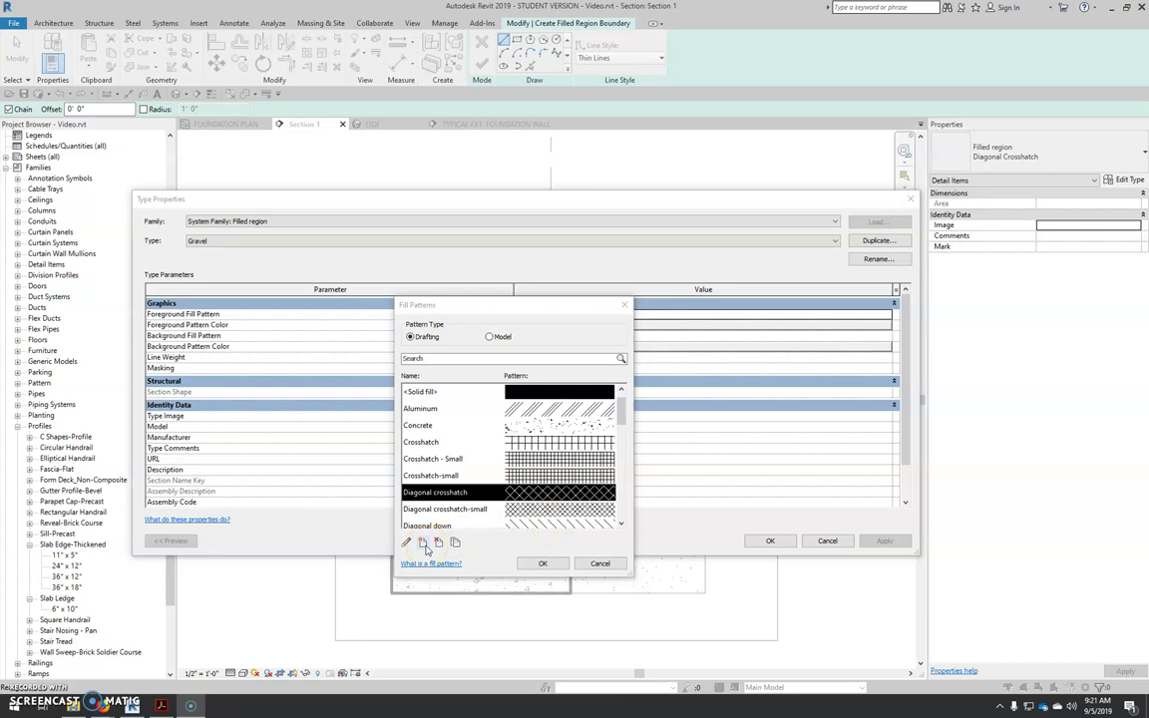
Begin a new drafting fill pattern, trying Crosshatch and Parallel lines before choosing Custom.
left_click(422, 544)
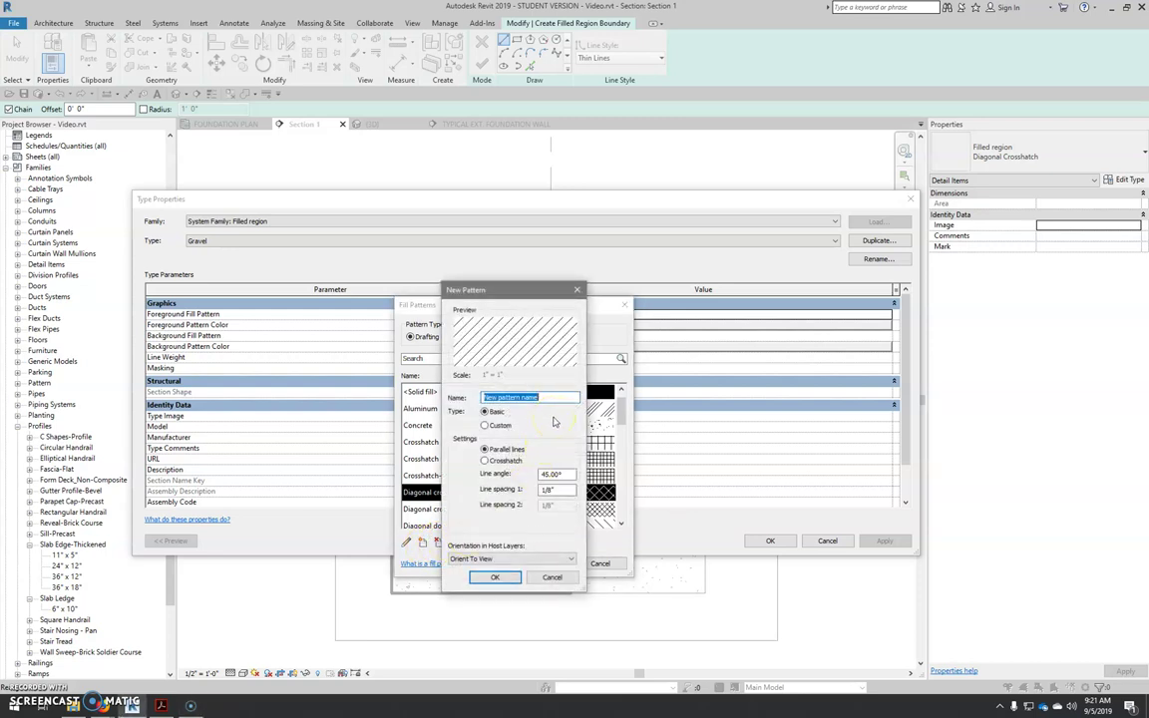
type("Gravel")
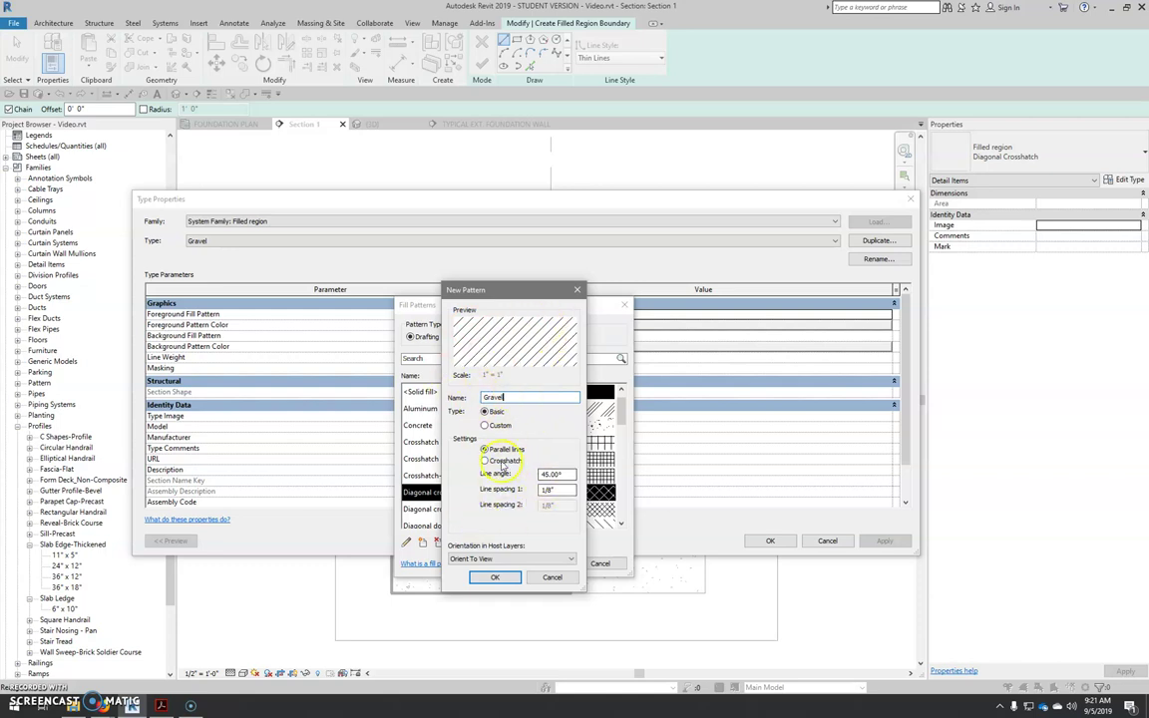
left_click(487, 461)
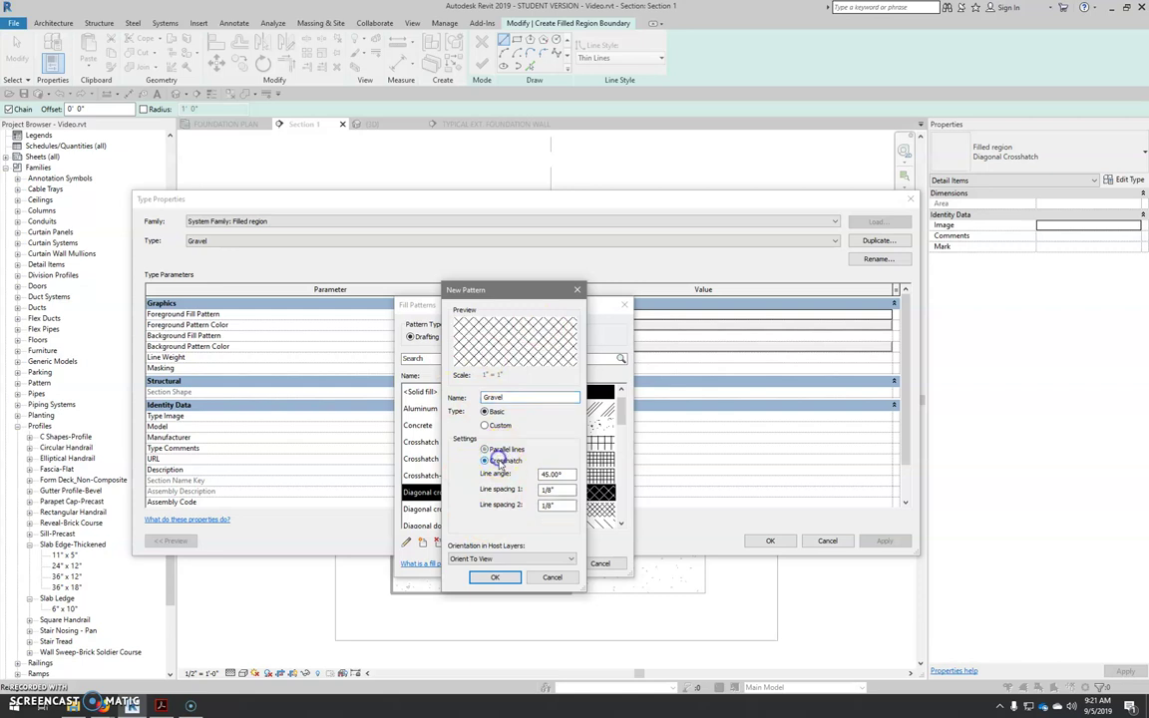
left_click(498, 450)
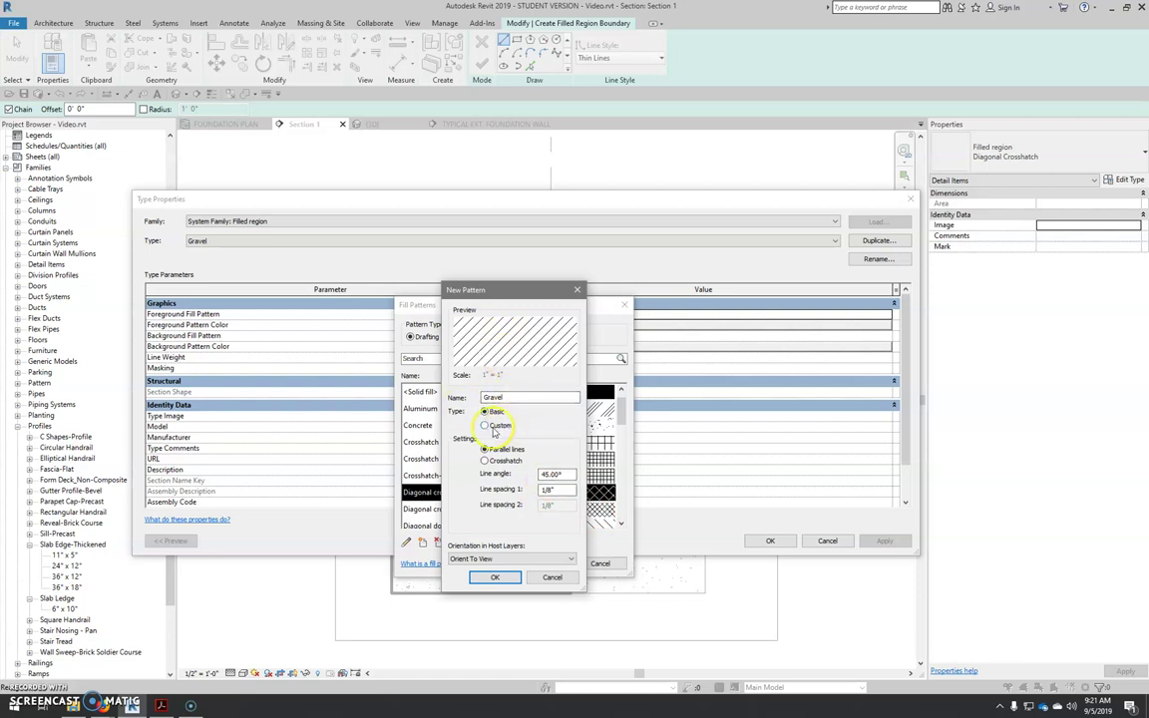
left_click(504, 426)
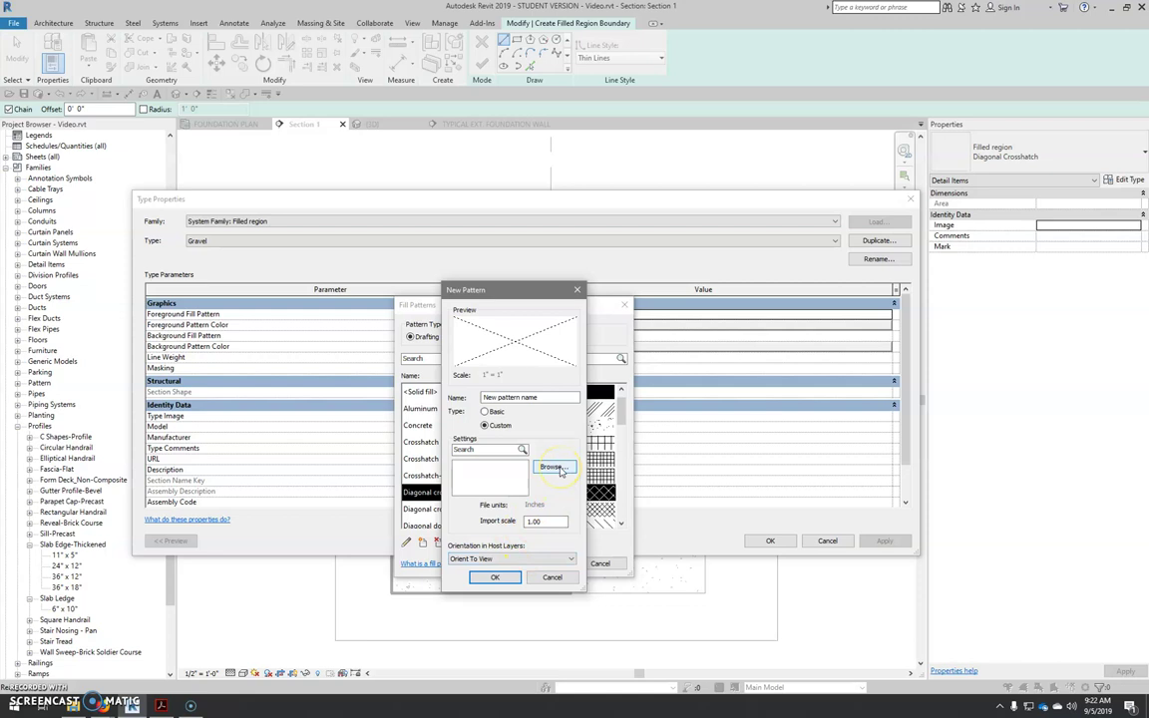
Browse for a hatch pattern file and navigate to C:\Program Files.
left_click(554, 468)
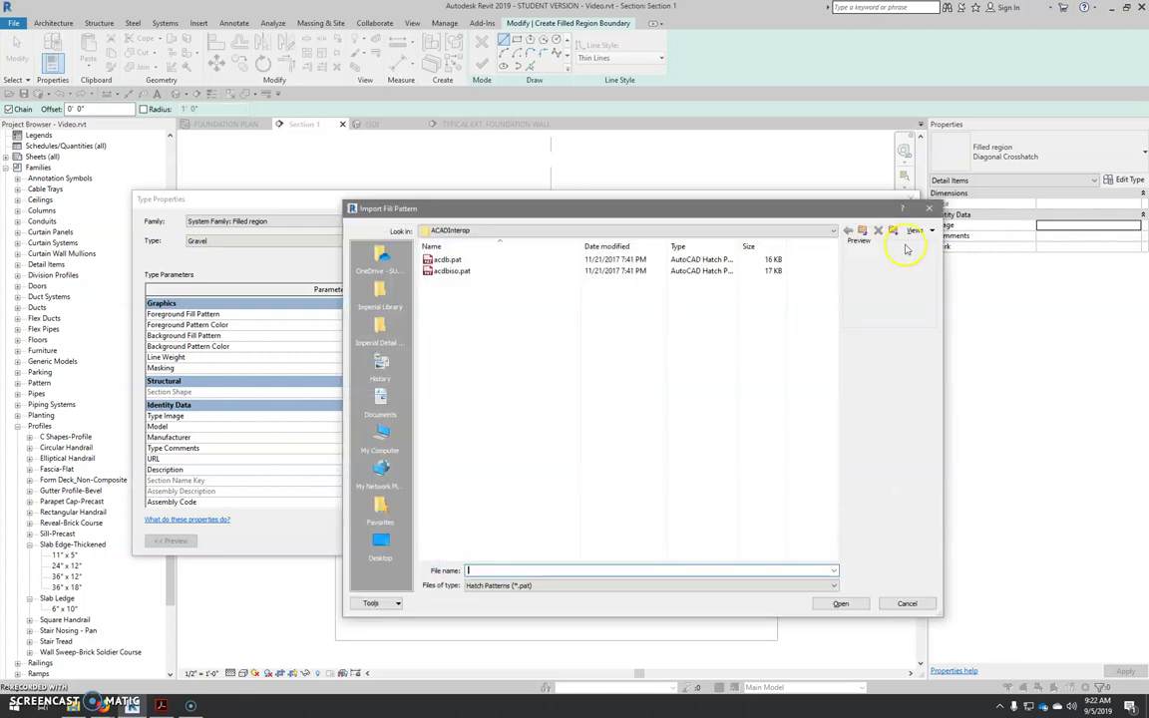
left_click(859, 233)
left_click(859, 232)
left_click(859, 232)
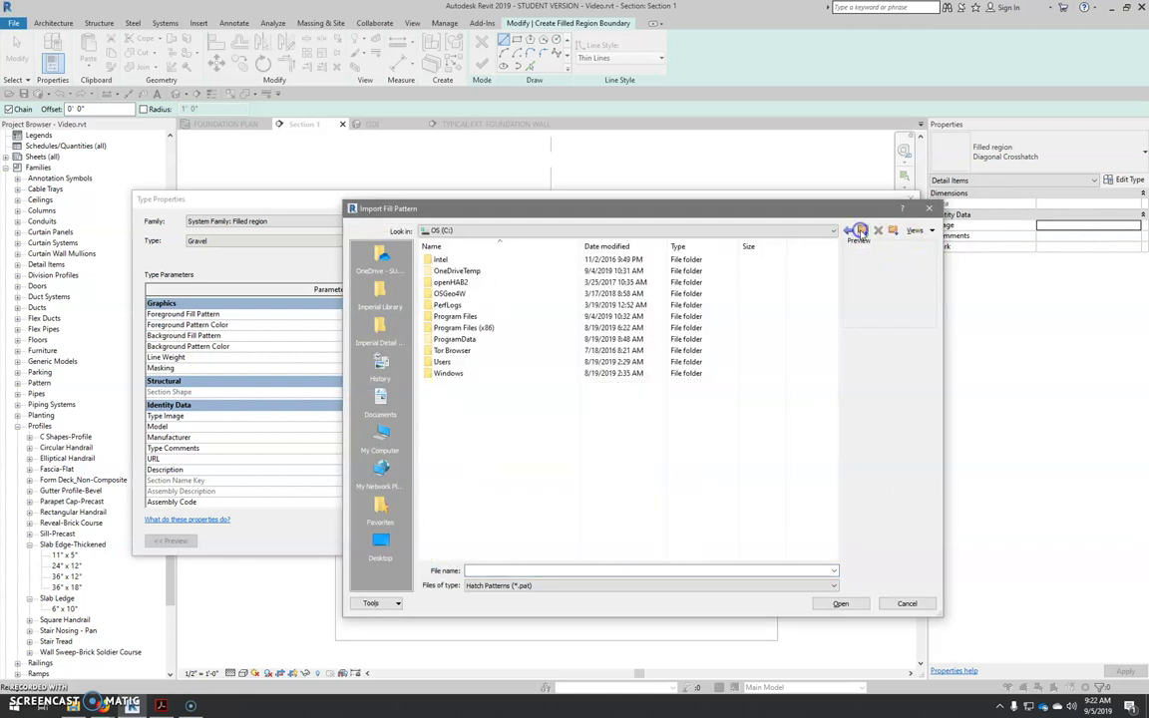
left_click(859, 232)
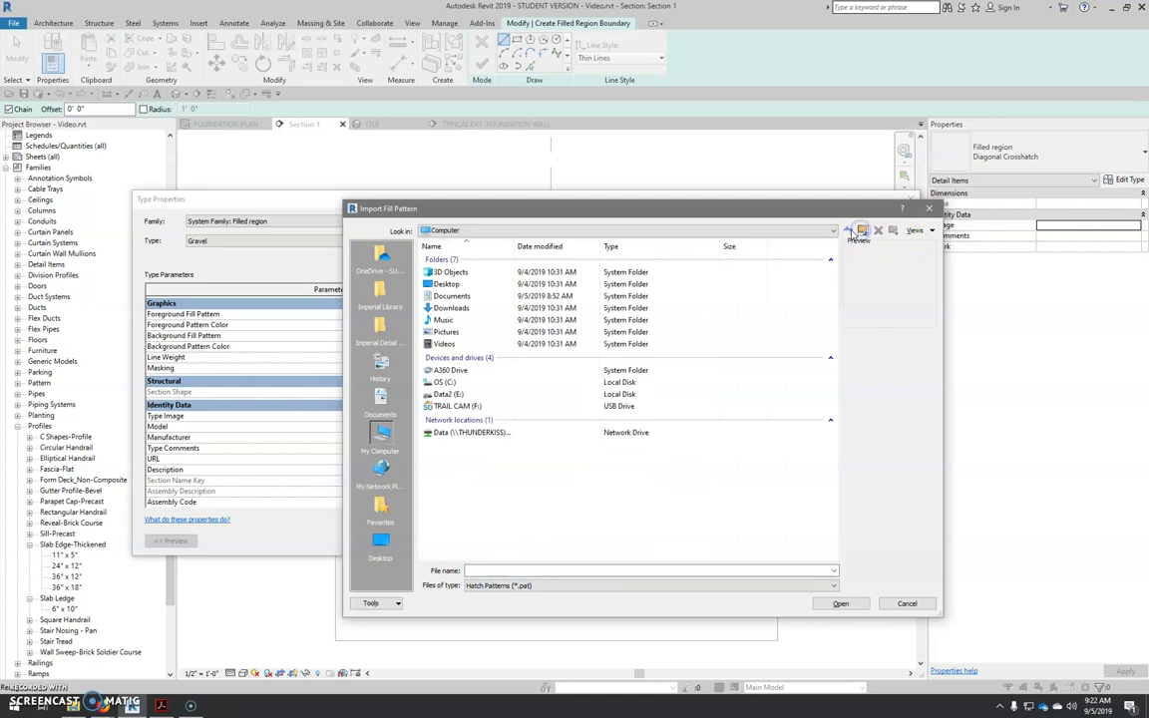
left_click(382, 436)
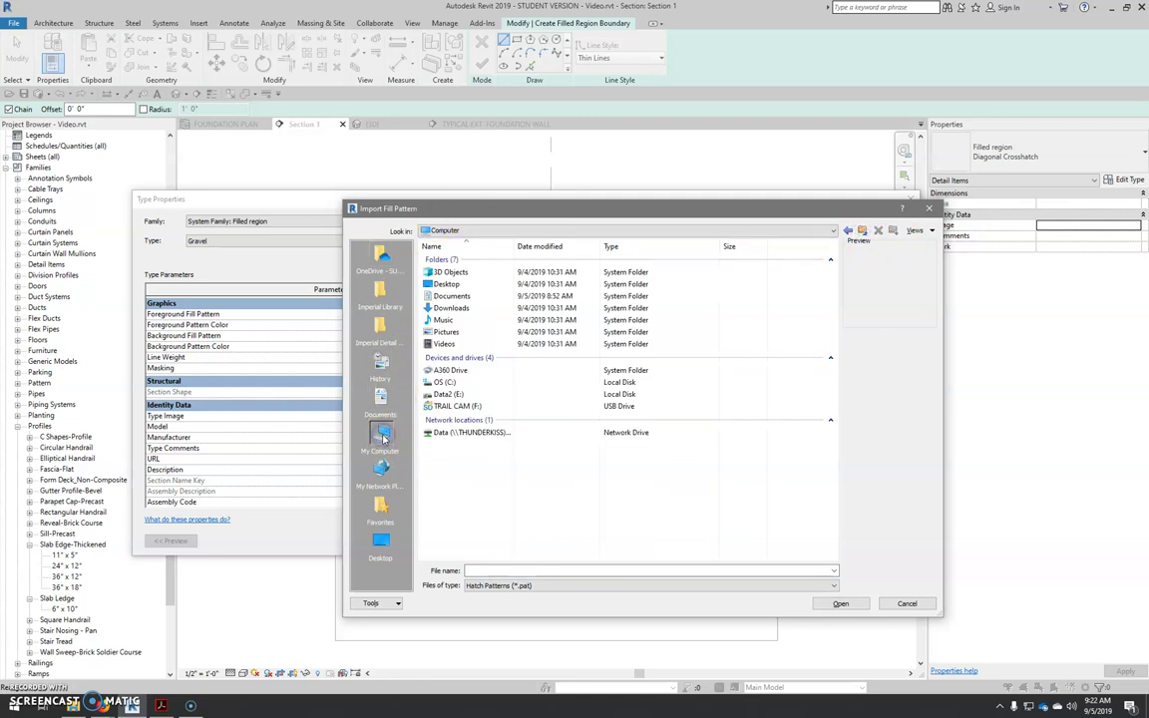
double_click(446, 383)
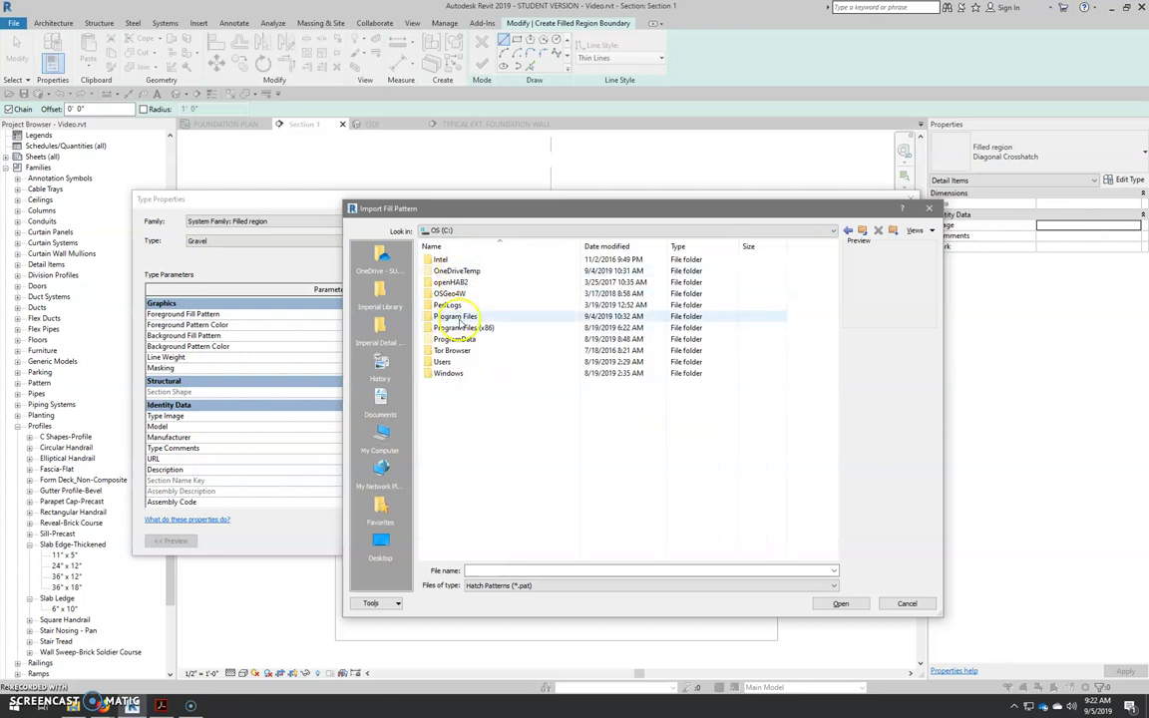
double_click(459, 317)
Import acdb.pat from the Autodesk\Revit 2019\ACADInterop folder.
left_click(461, 284)
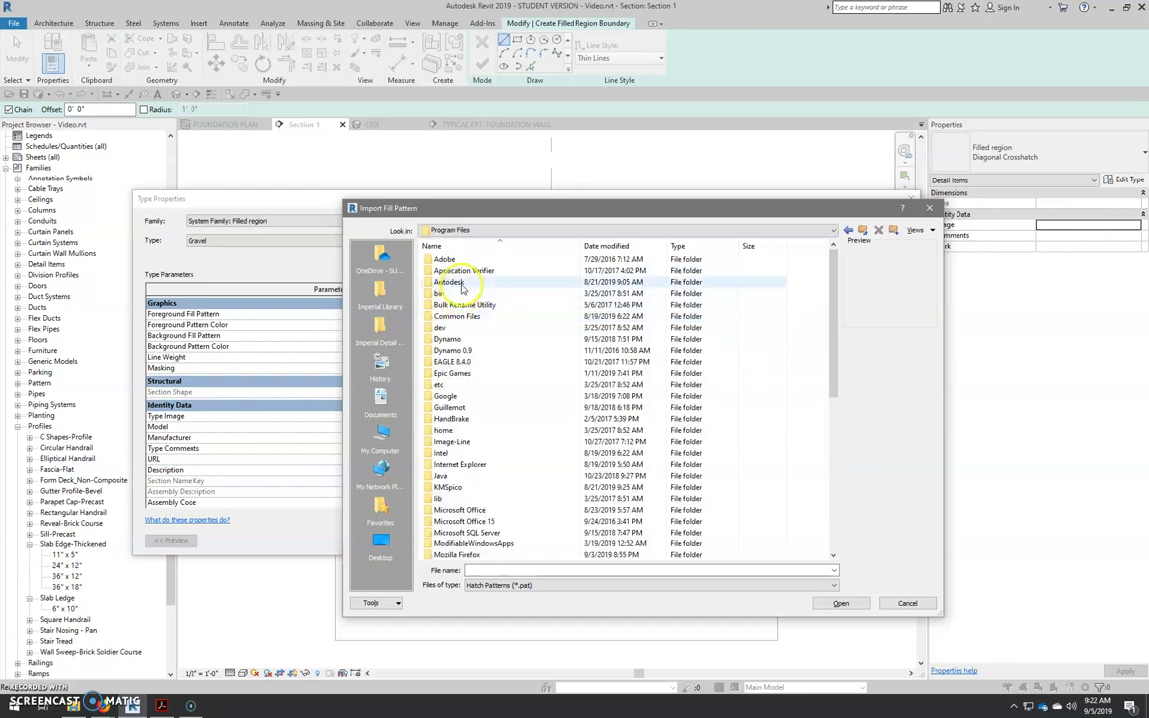
double_click(460, 286)
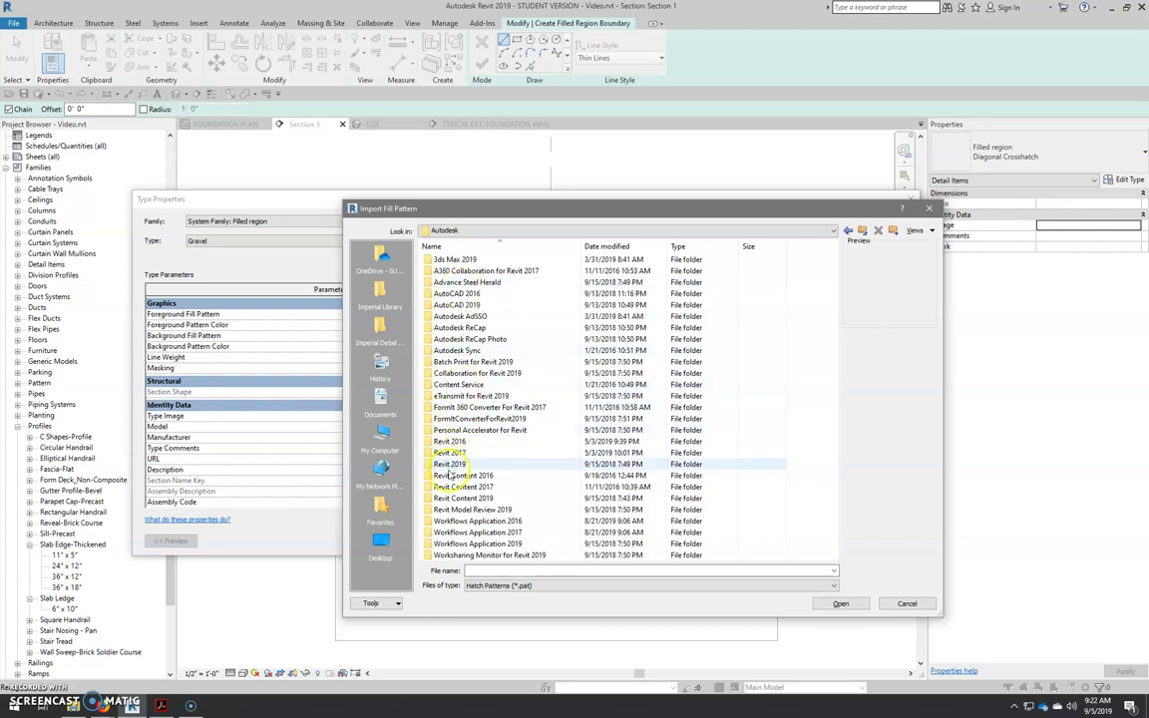
left_click(448, 465)
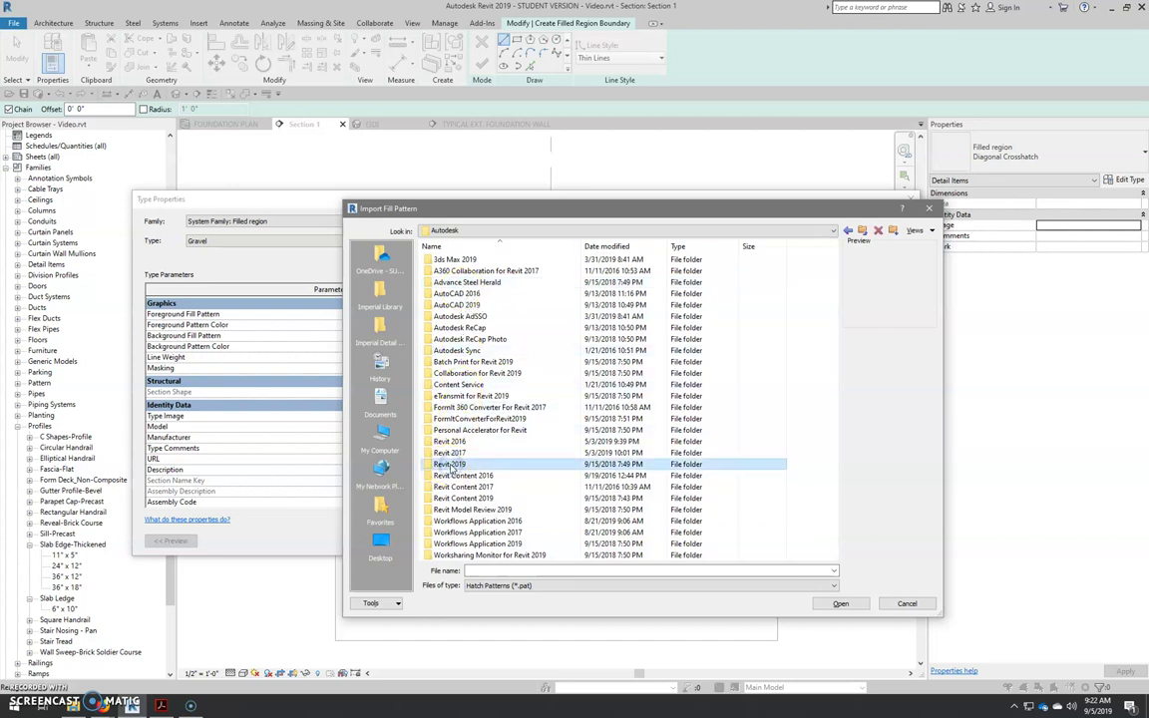
double_click(449, 465)
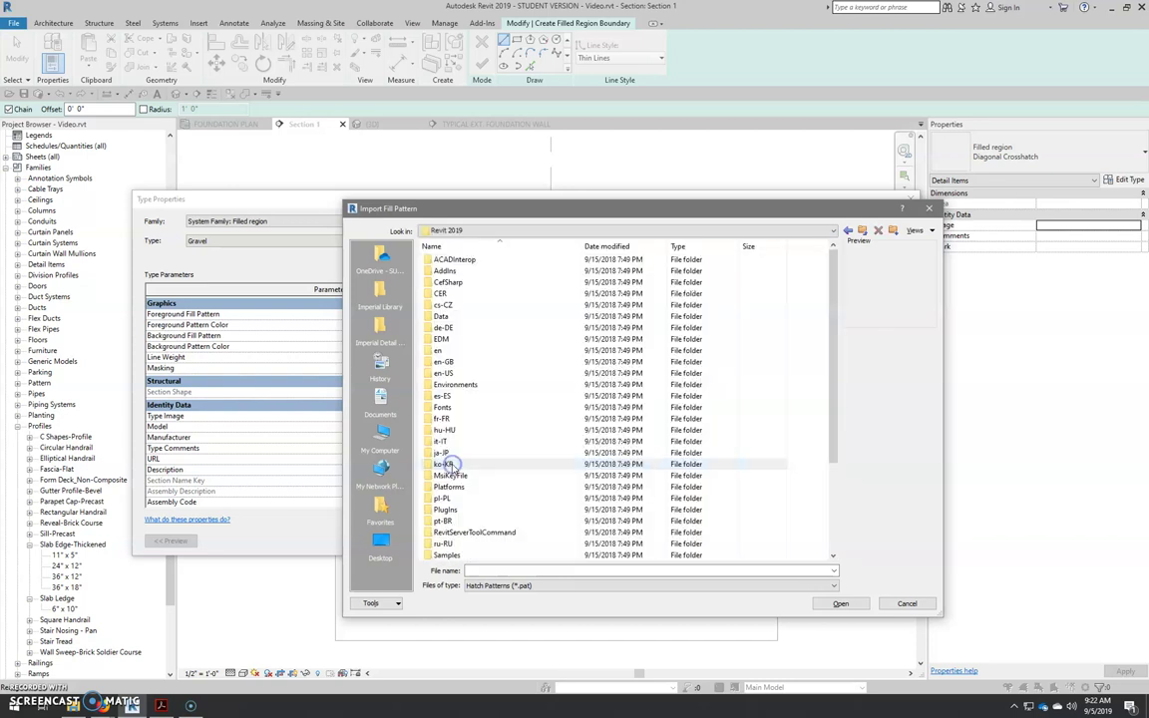
double_click(452, 260)
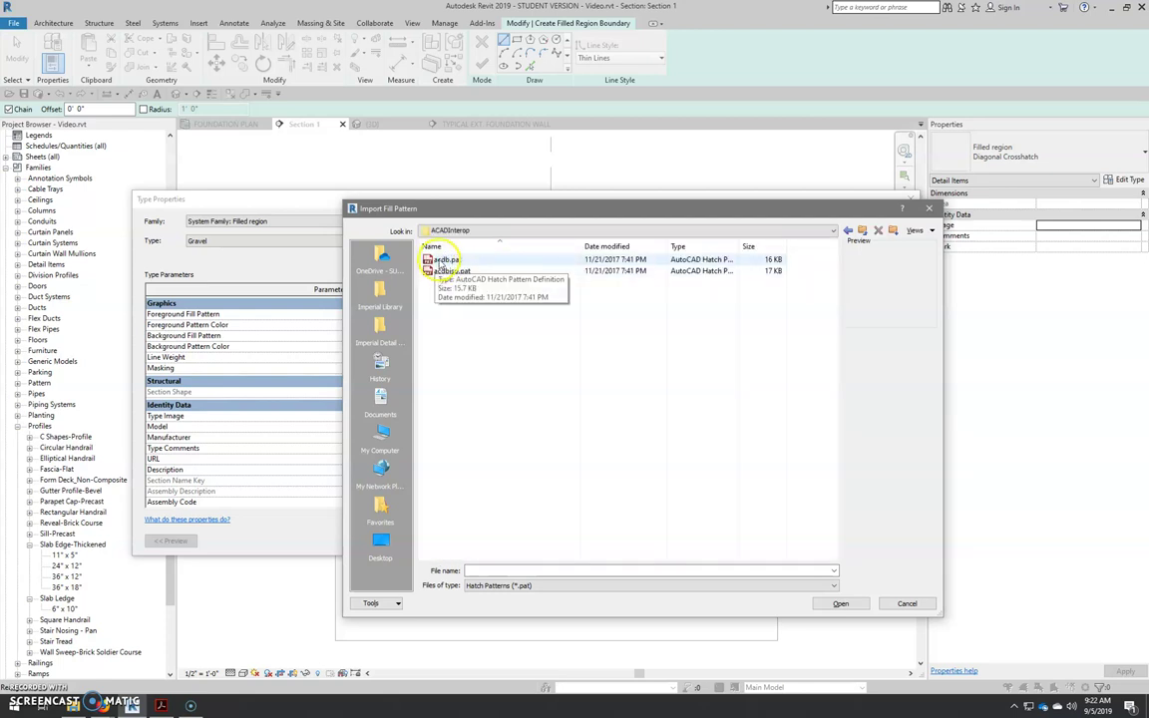
left_click(441, 260)
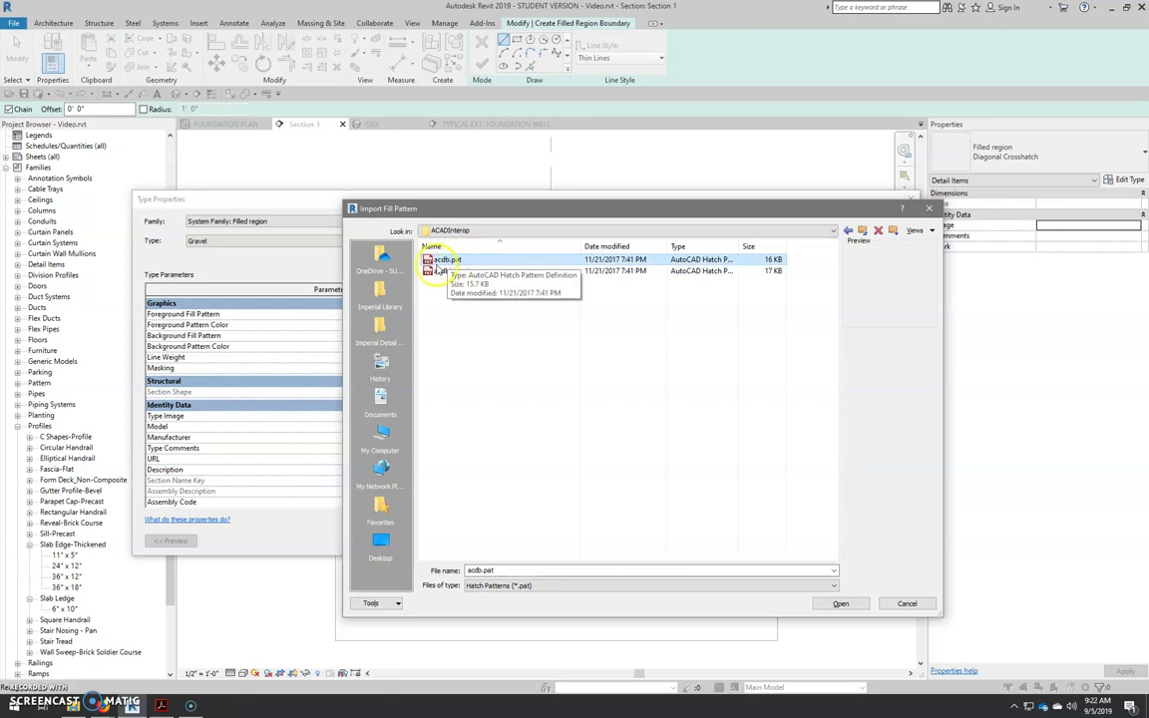
left_click(839, 604)
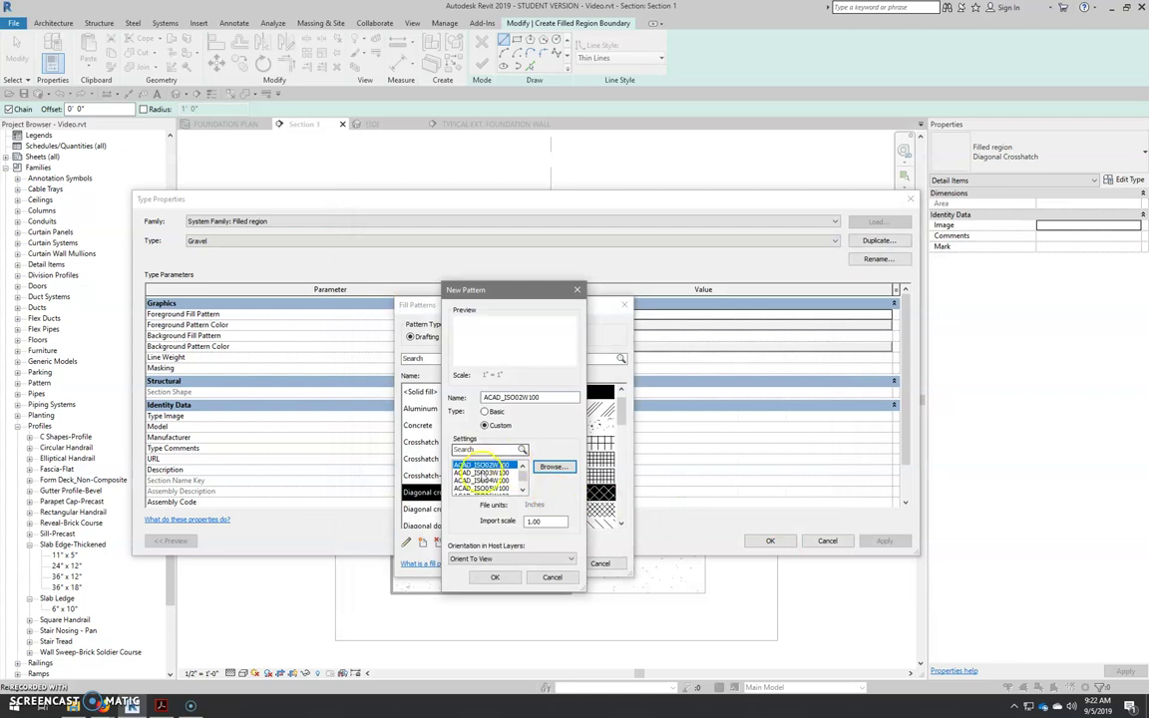
Preview the file's patterns, then add GRAVEL at import scale .25.
mouse_move(524, 473)
left_mouse_down()
mouse_move(521, 481)
mouse_move(522, 469)
left_mouse_up()
left_click(503, 472)
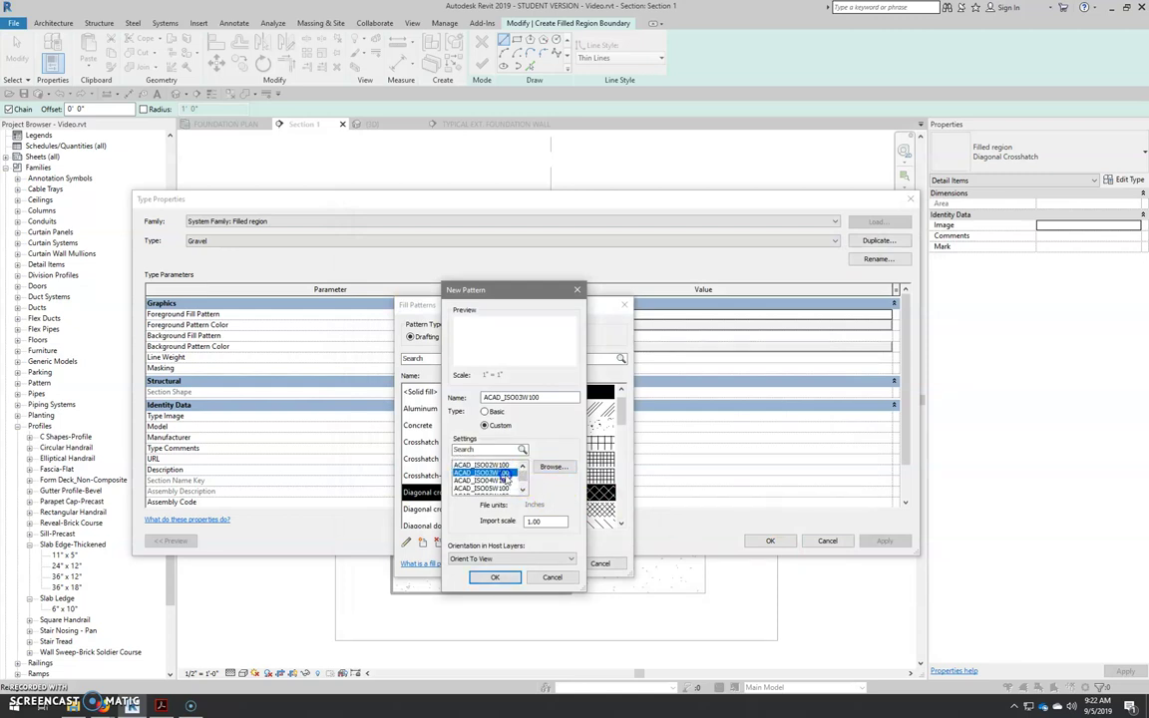
key("Down")
key("Down")
key("Down")
key("Down")
key("Down")
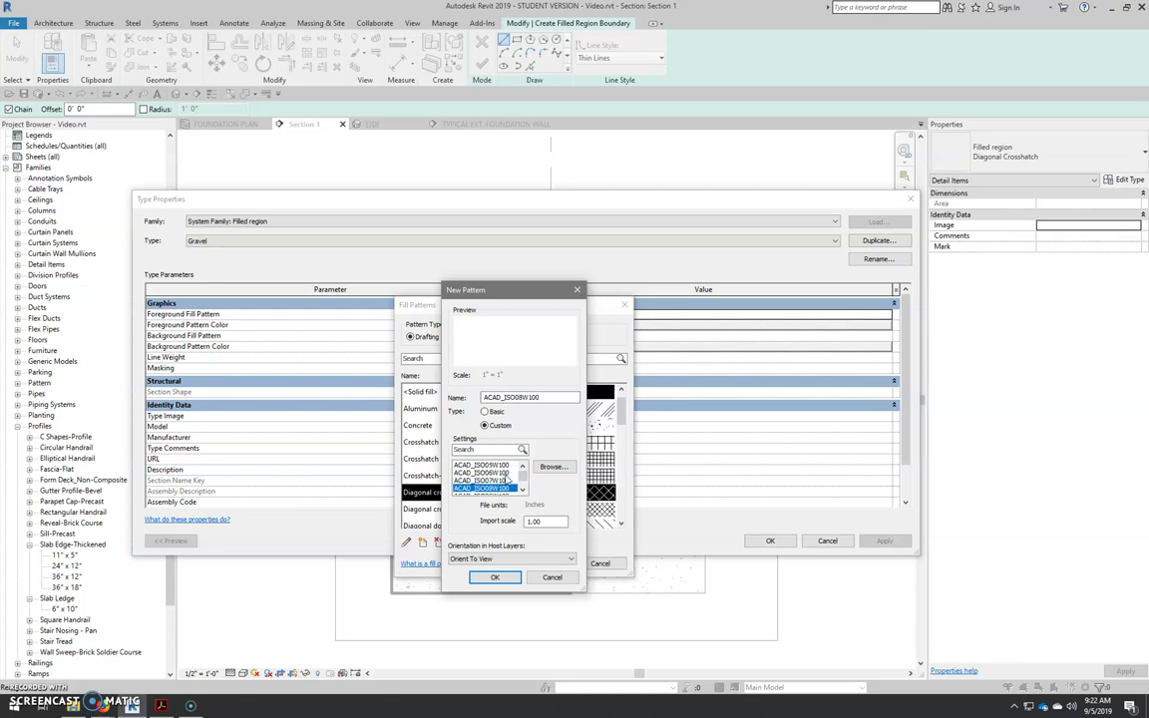
key("Down")
key("Down")
key("Down")
key("Down")
key("Down")
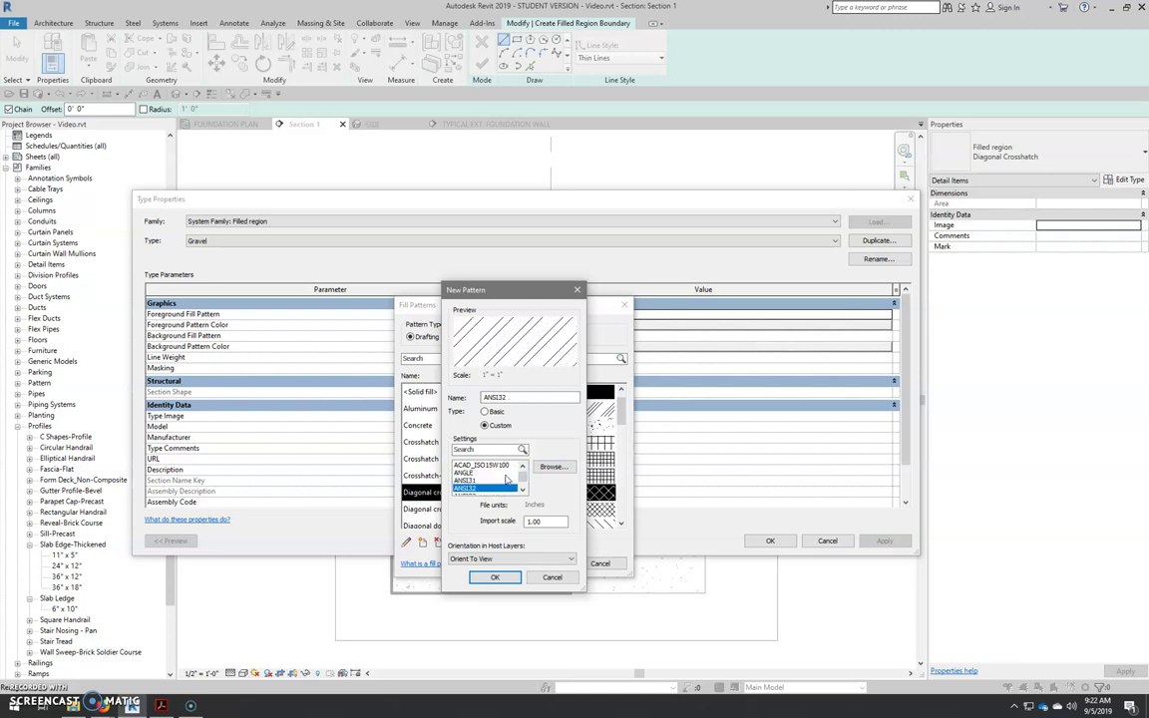
key("Down")
key("Down")
key("Down")
key("Down")
key("Down")
key("Down")
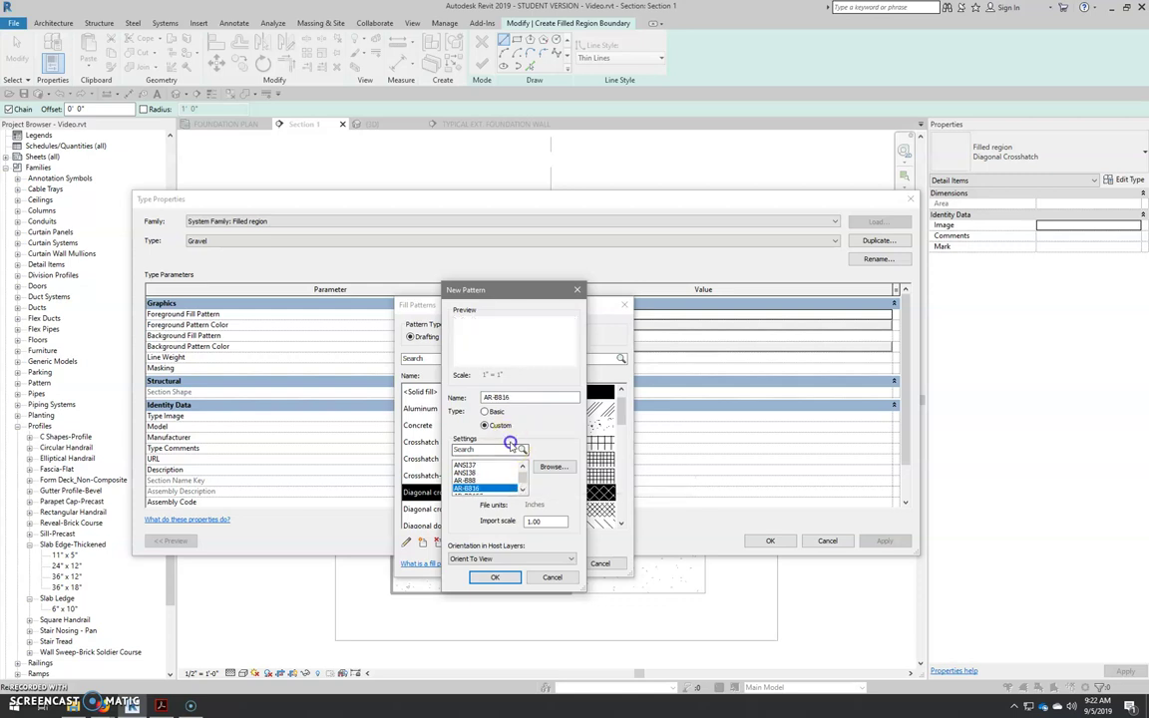
left_click(509, 449)
type("gra")
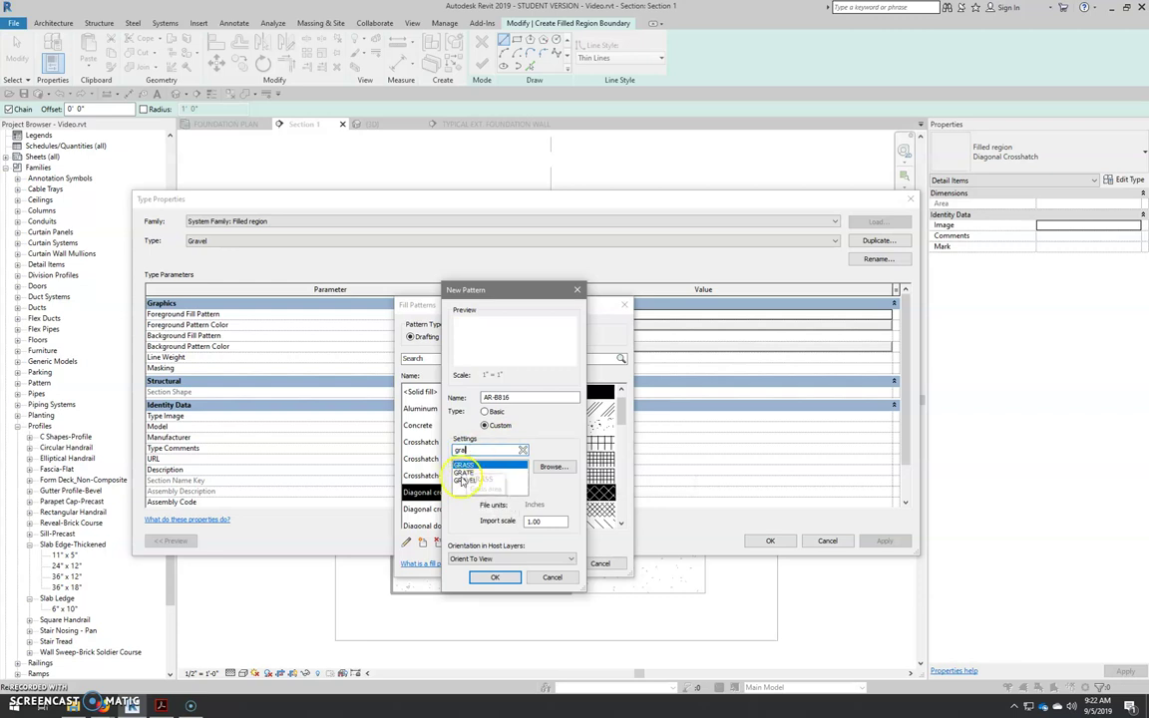
left_click(461, 480)
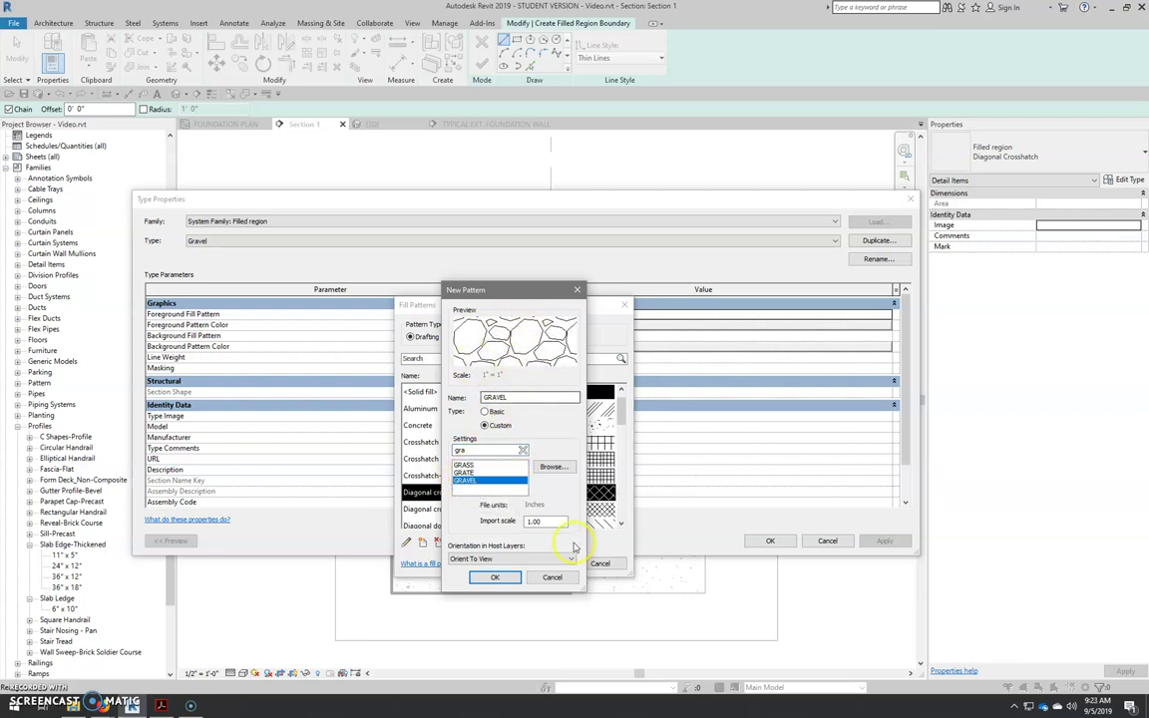
left_click(486, 522)
type(".25")
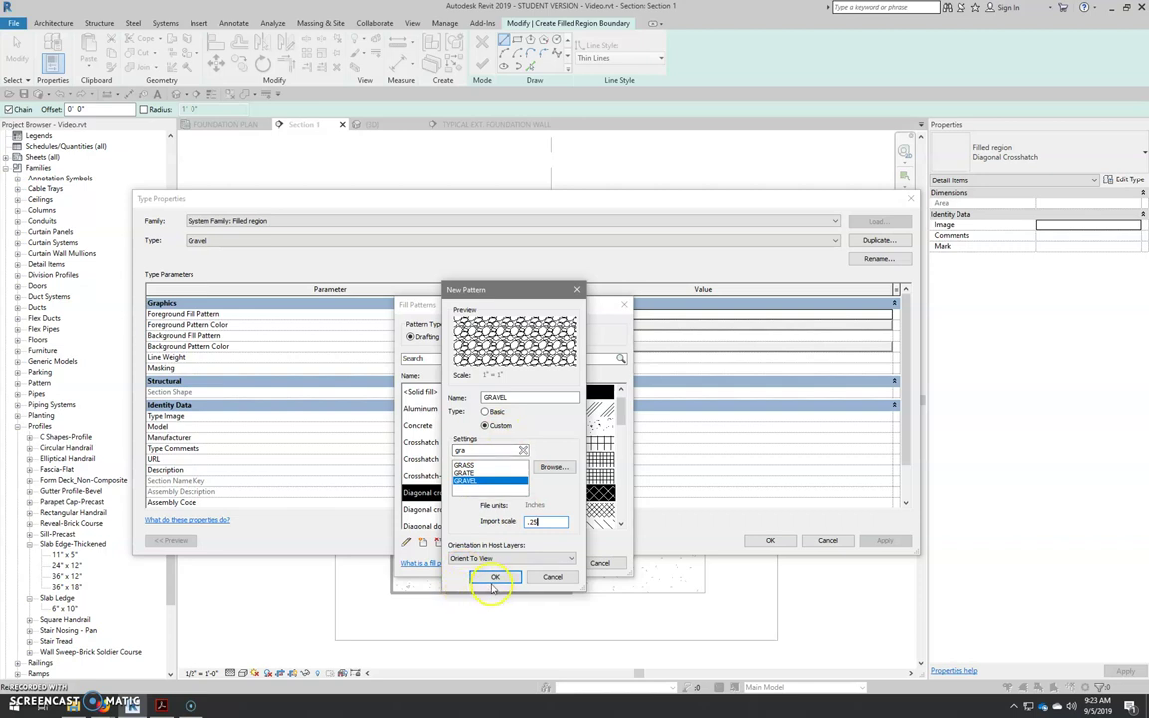
left_click(492, 576)
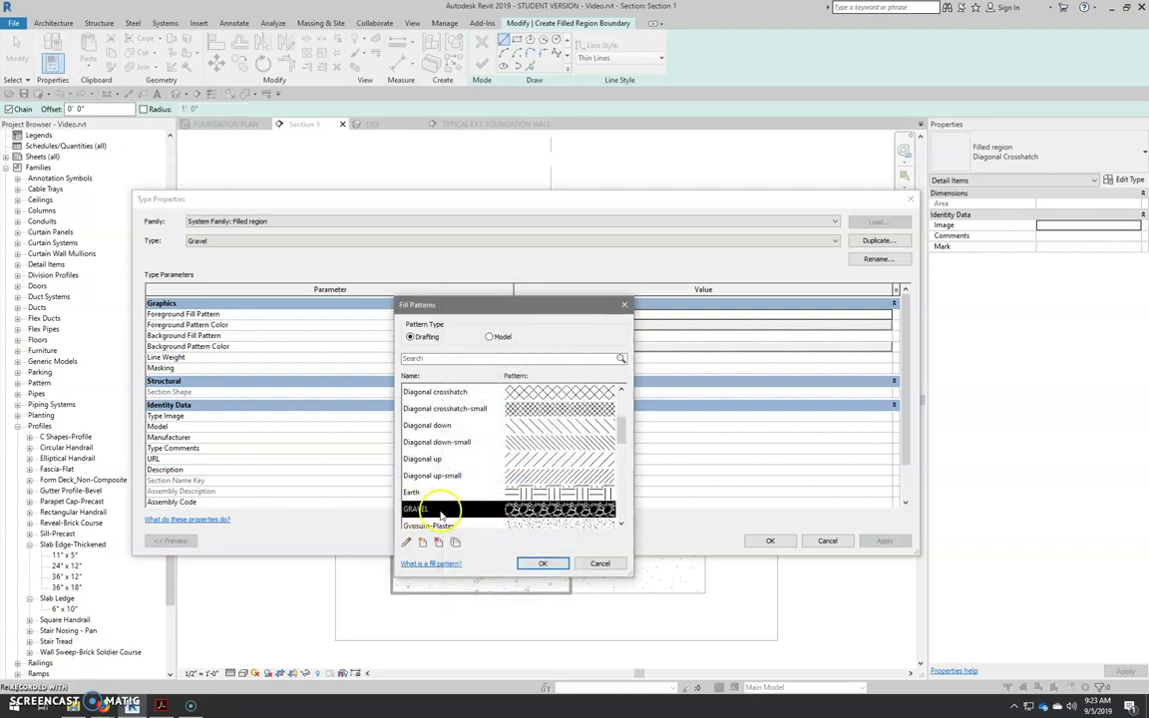
Rename the pattern to Gravel and assign it as the Gravel type's foreground fill.
left_click(406, 541)
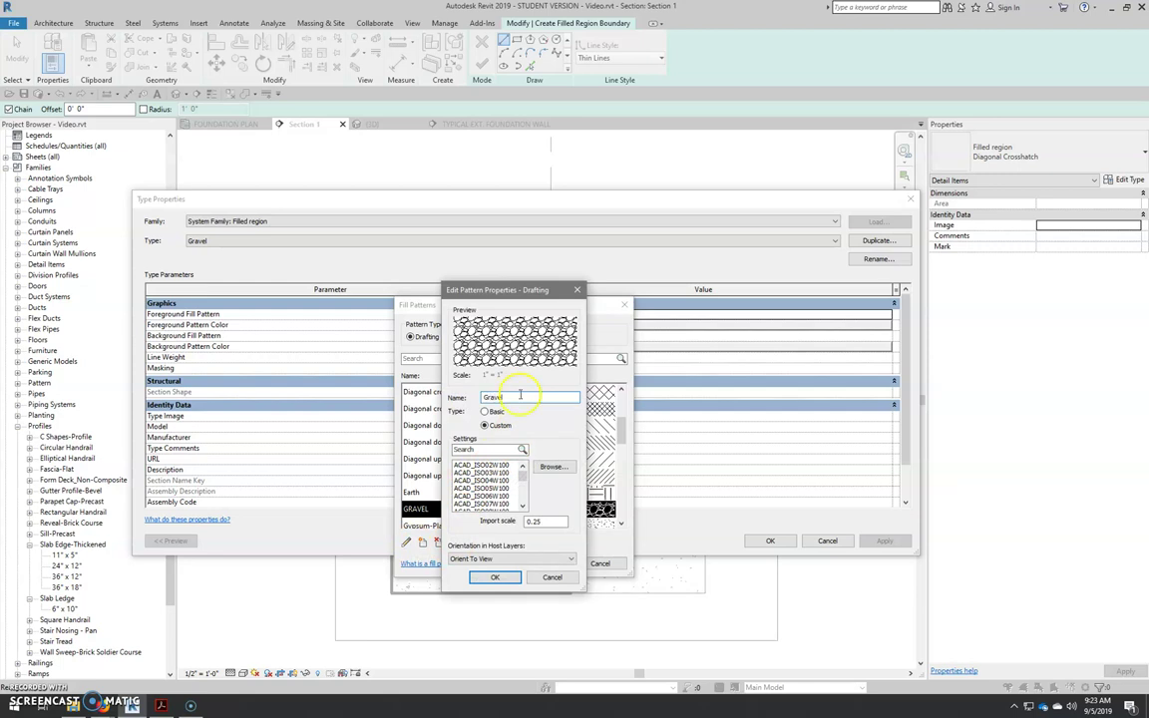
left_click(495, 577)
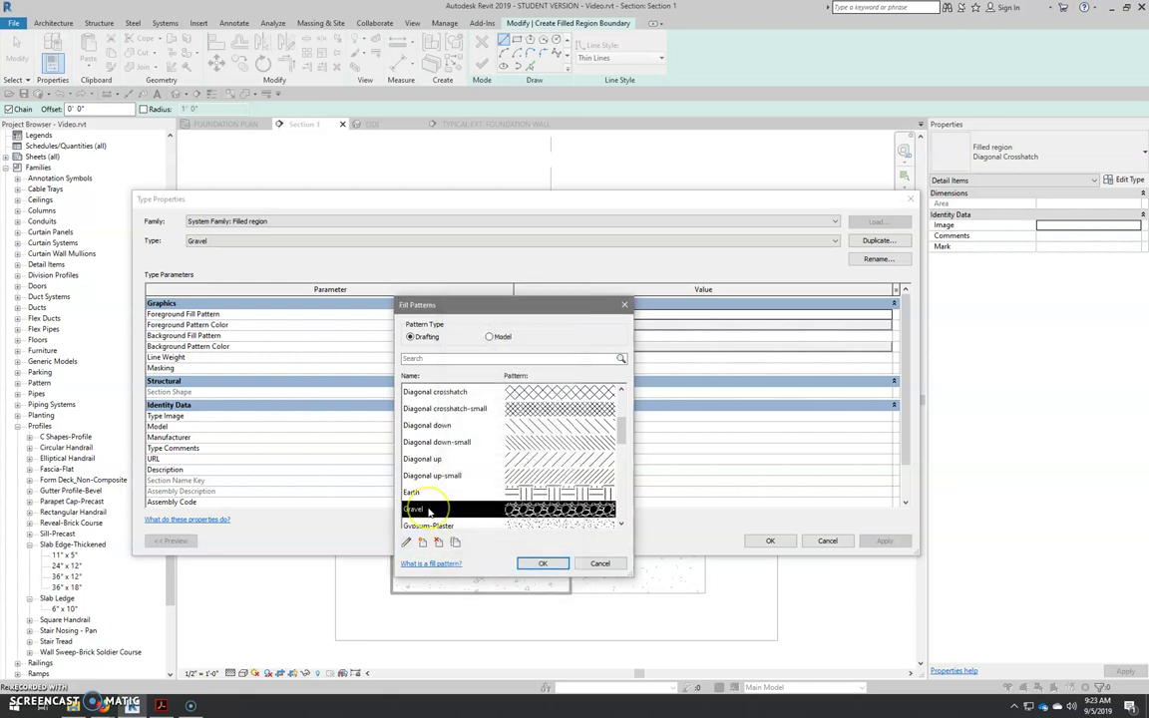
left_click(546, 564)
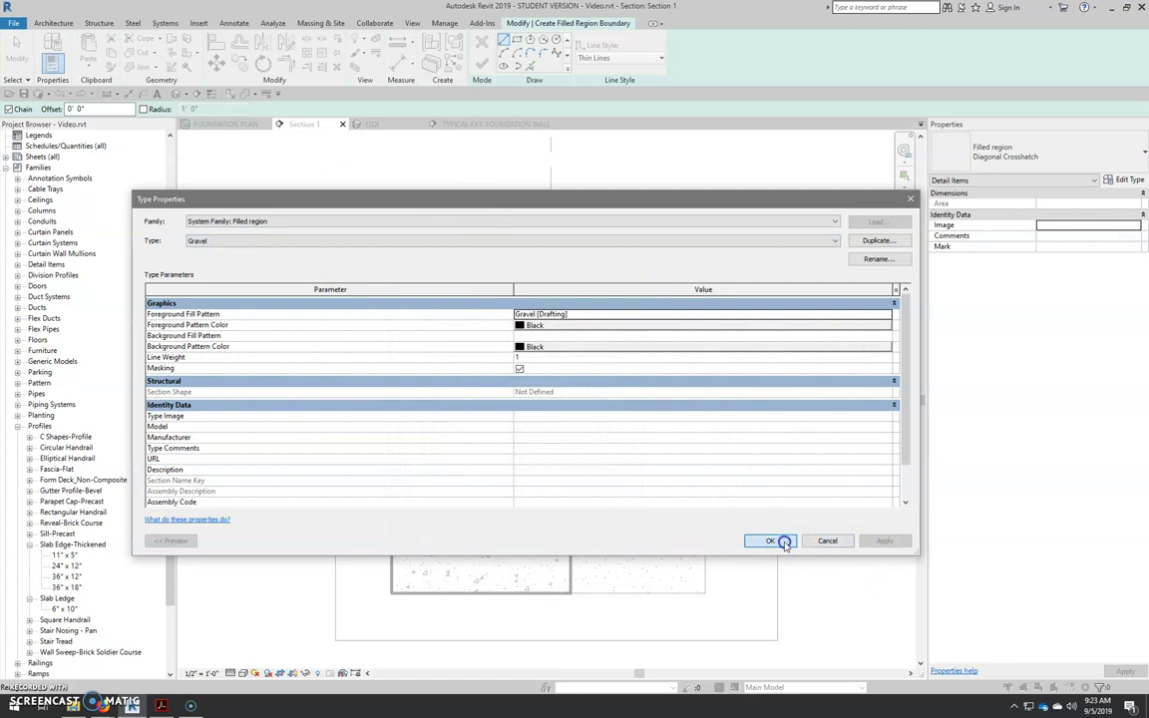
Accept the Gravel type settings and set the boundary line style to <Invisible lines>.
left_click(783, 544)
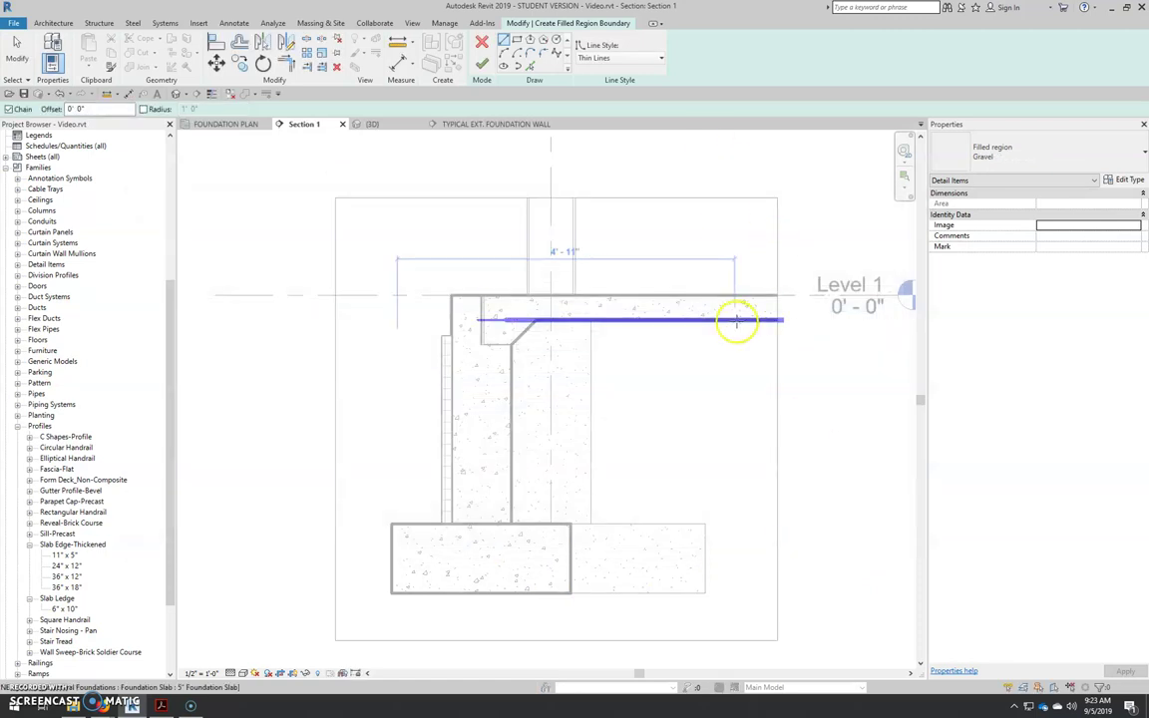
scroll(736, 321, "up", 3)
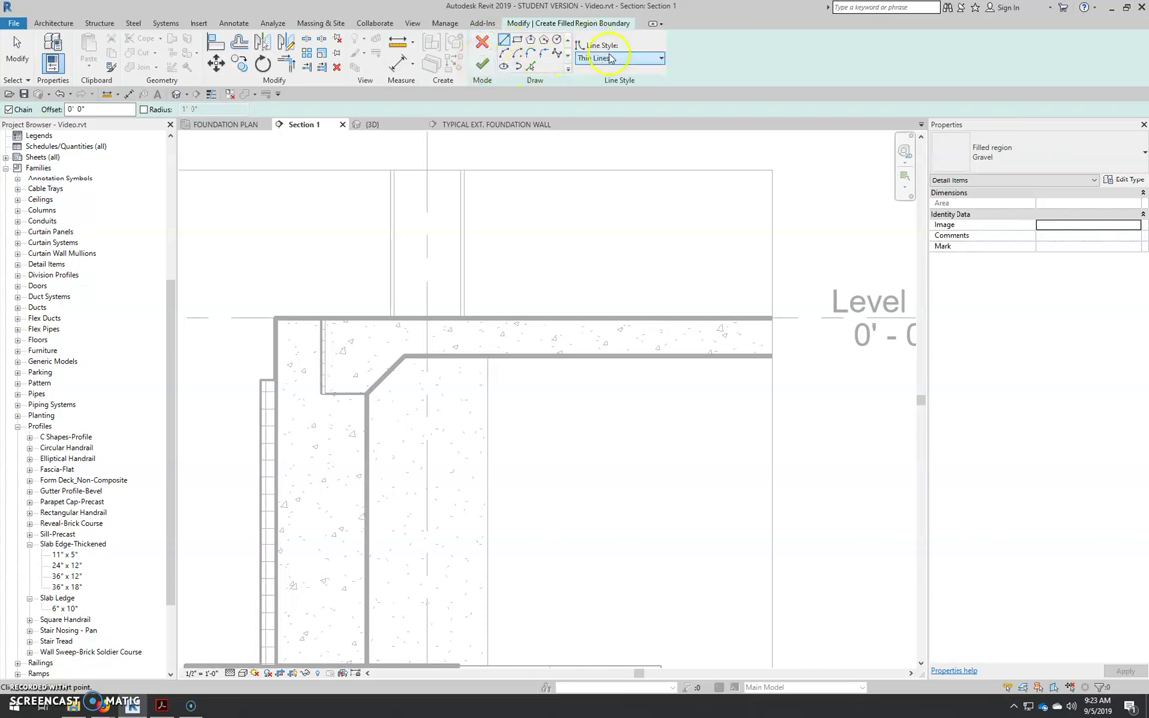
left_click(608, 59)
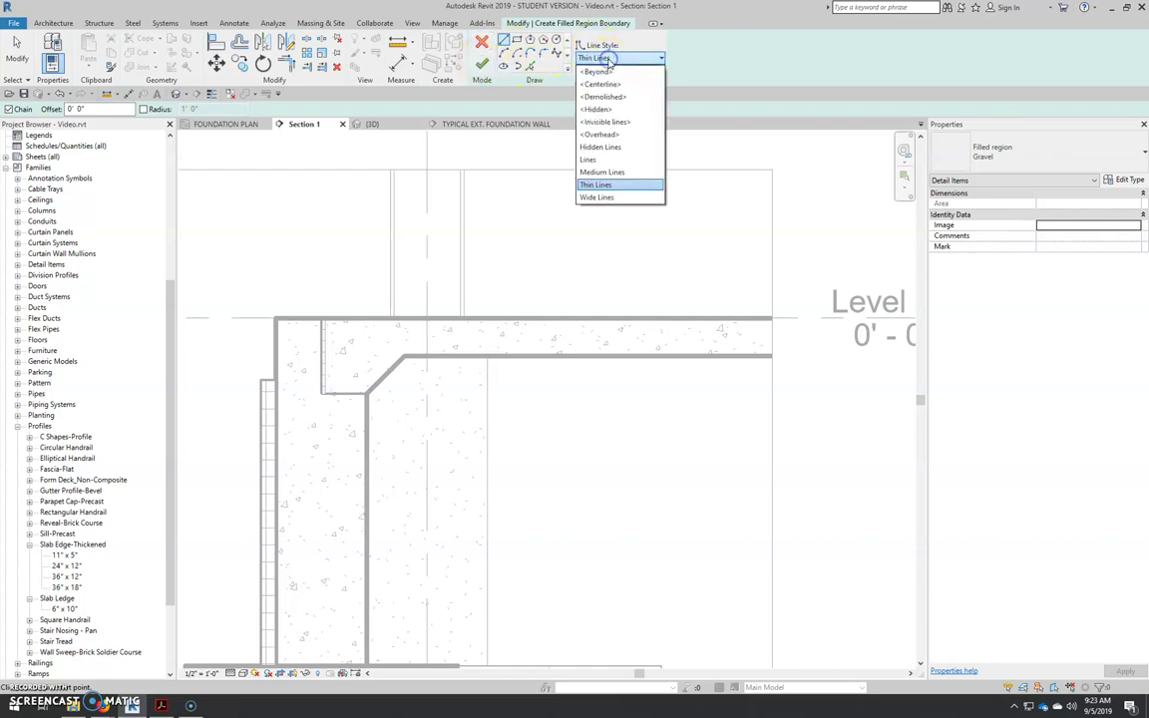
left_click(605, 122)
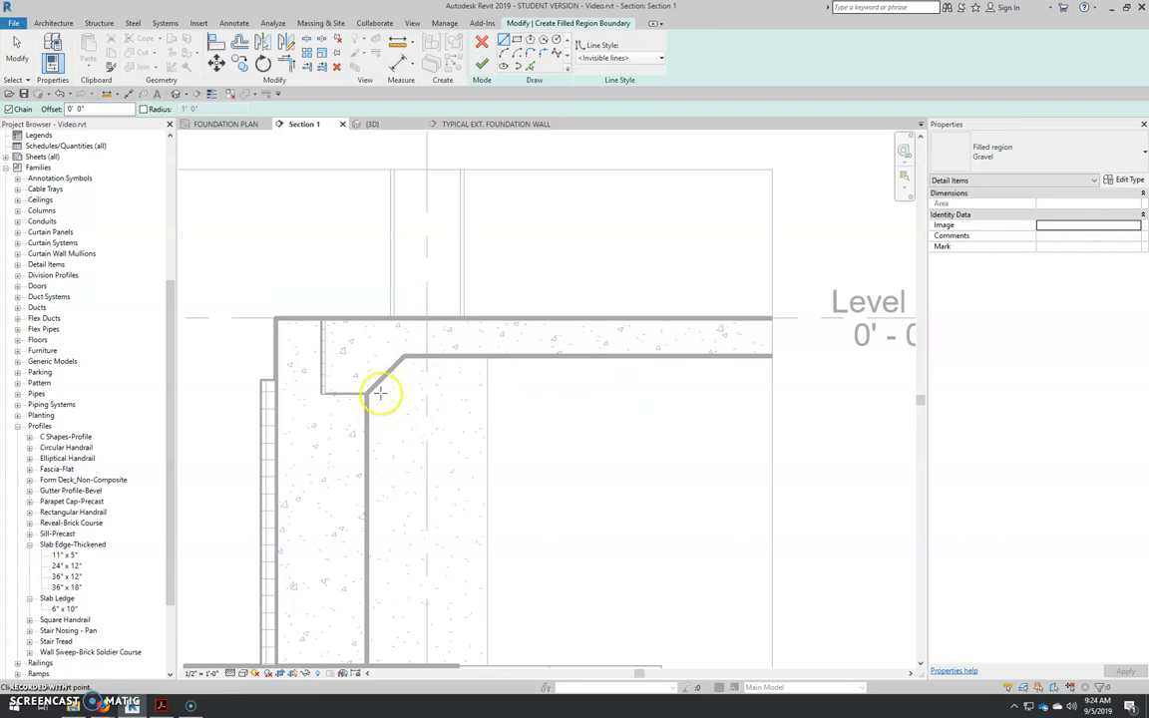
Sketch the closed boundary under the slab with a 45° chamfer at the wall, then finish.
left_click(773, 355)
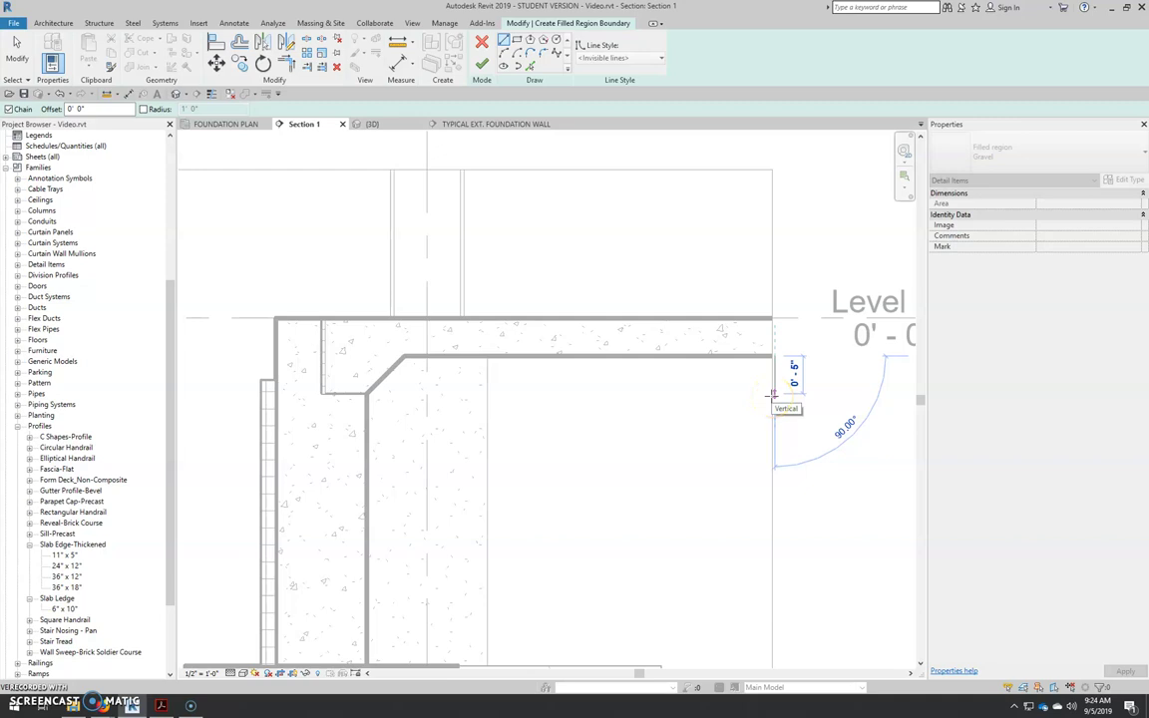
left_click(773, 402)
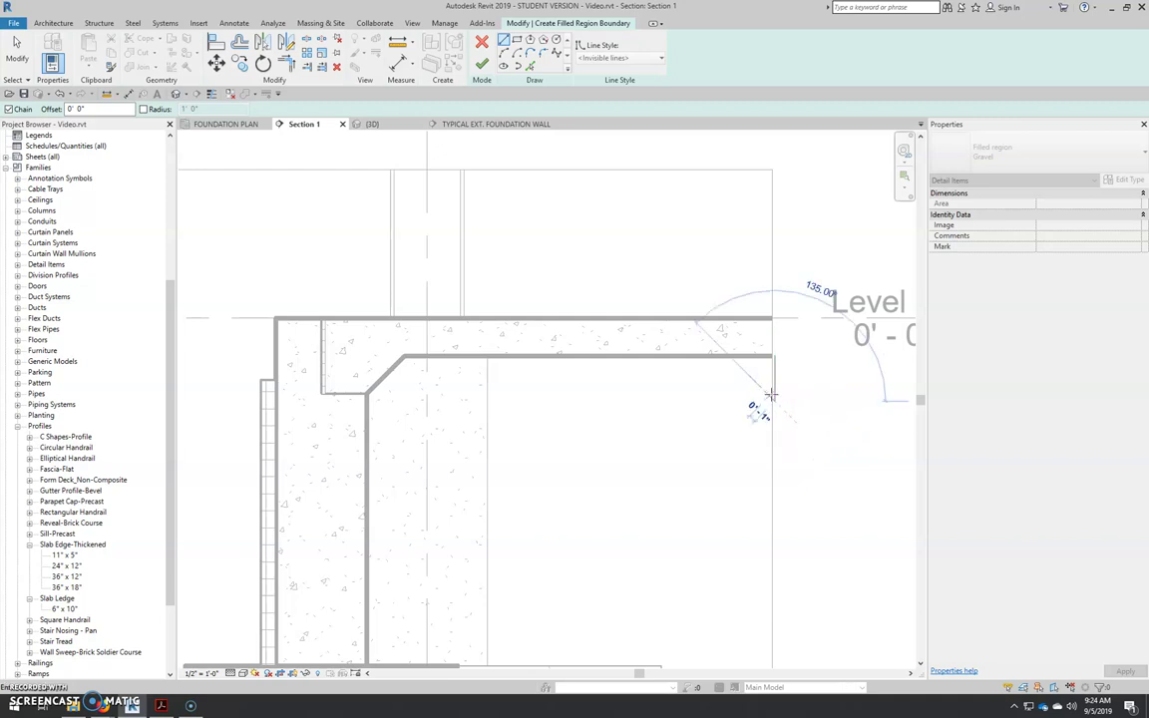
left_click(368, 397)
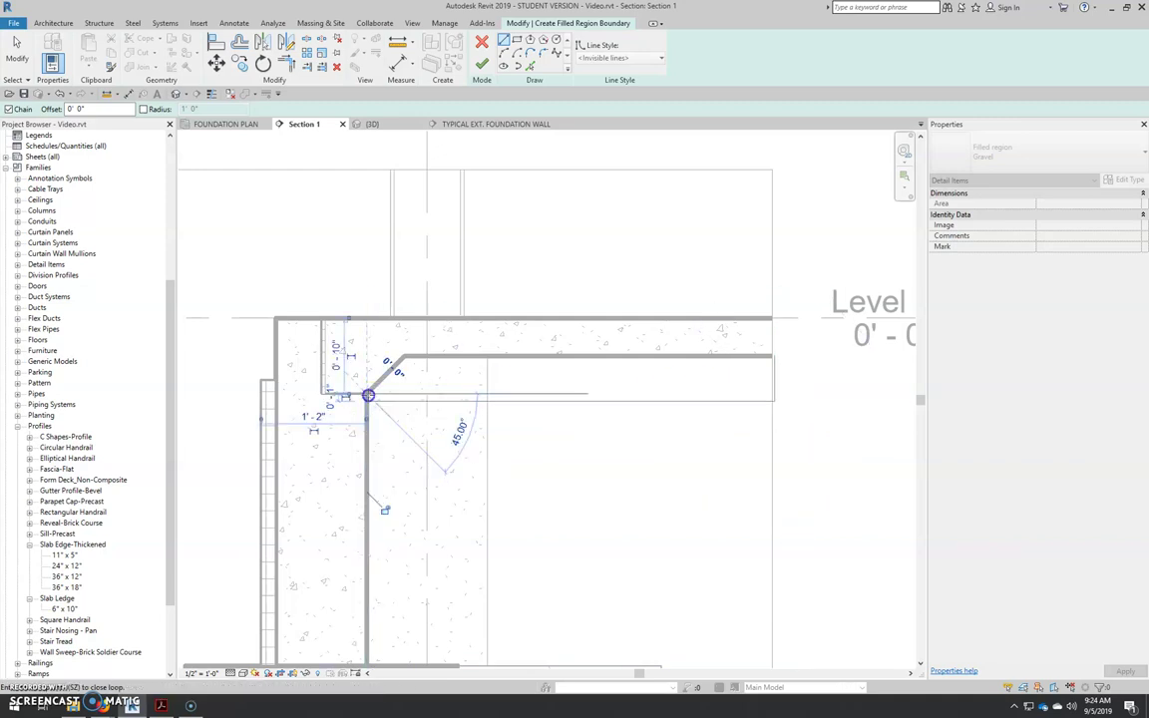
left_click(403, 356)
left_click(772, 355)
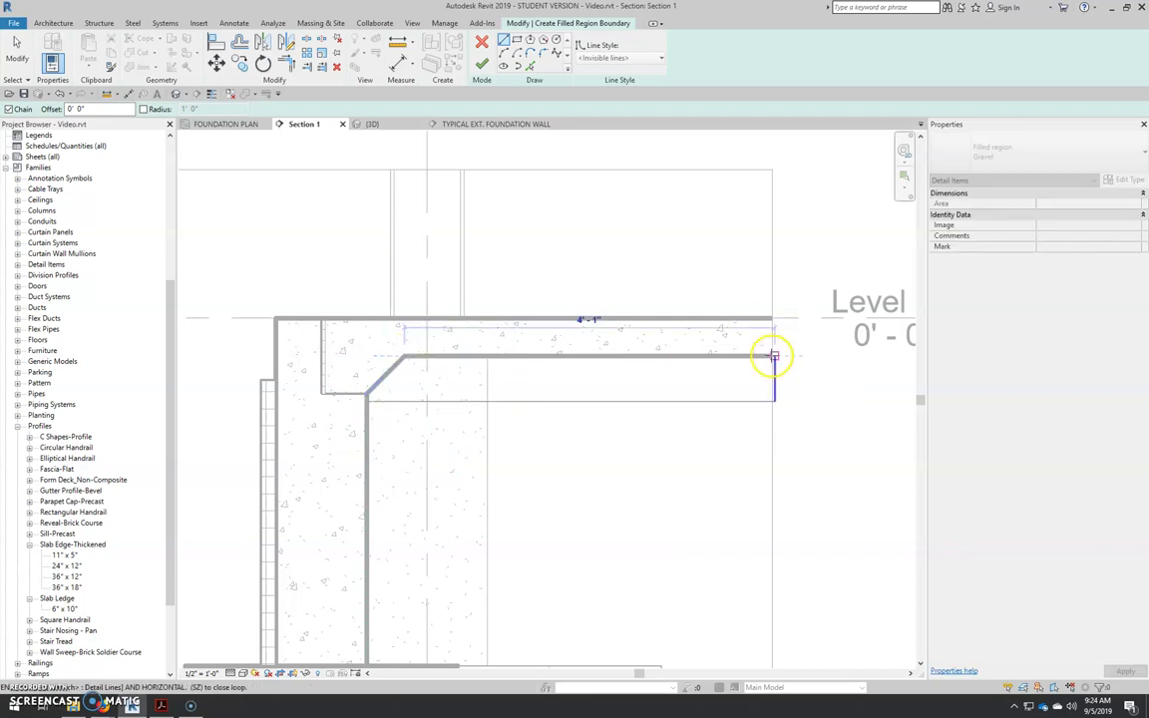
left_click(482, 65)
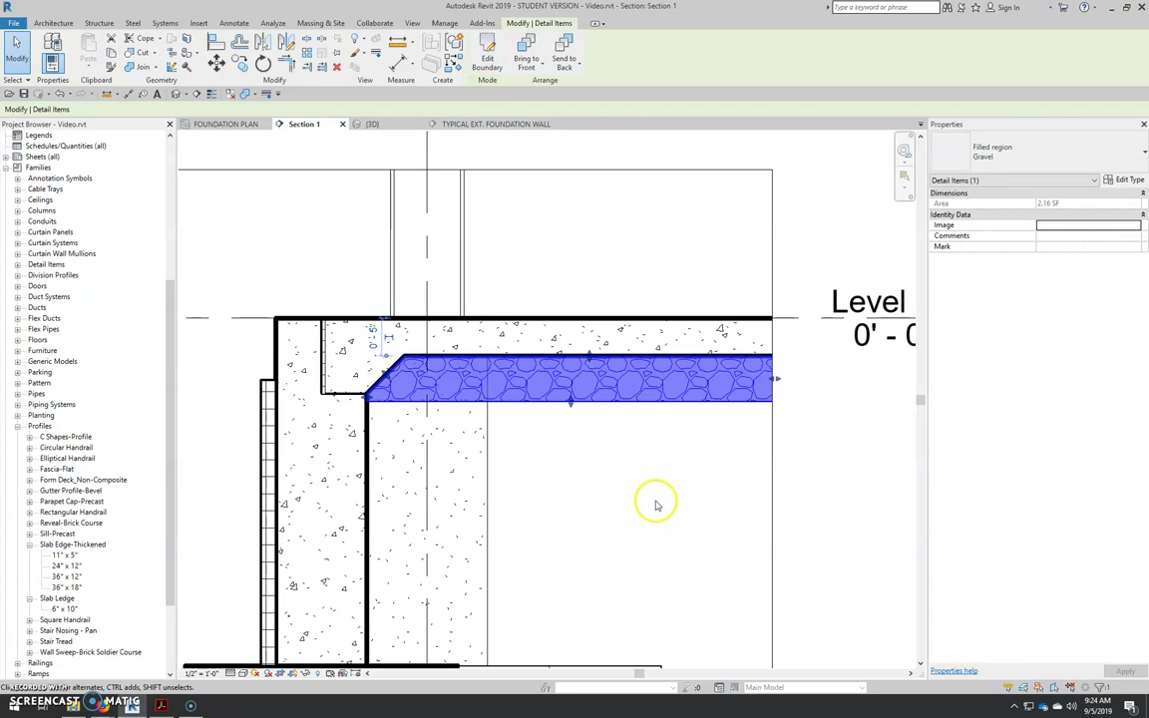
Select the gravel filled region and open its type properties.
key("Escape")
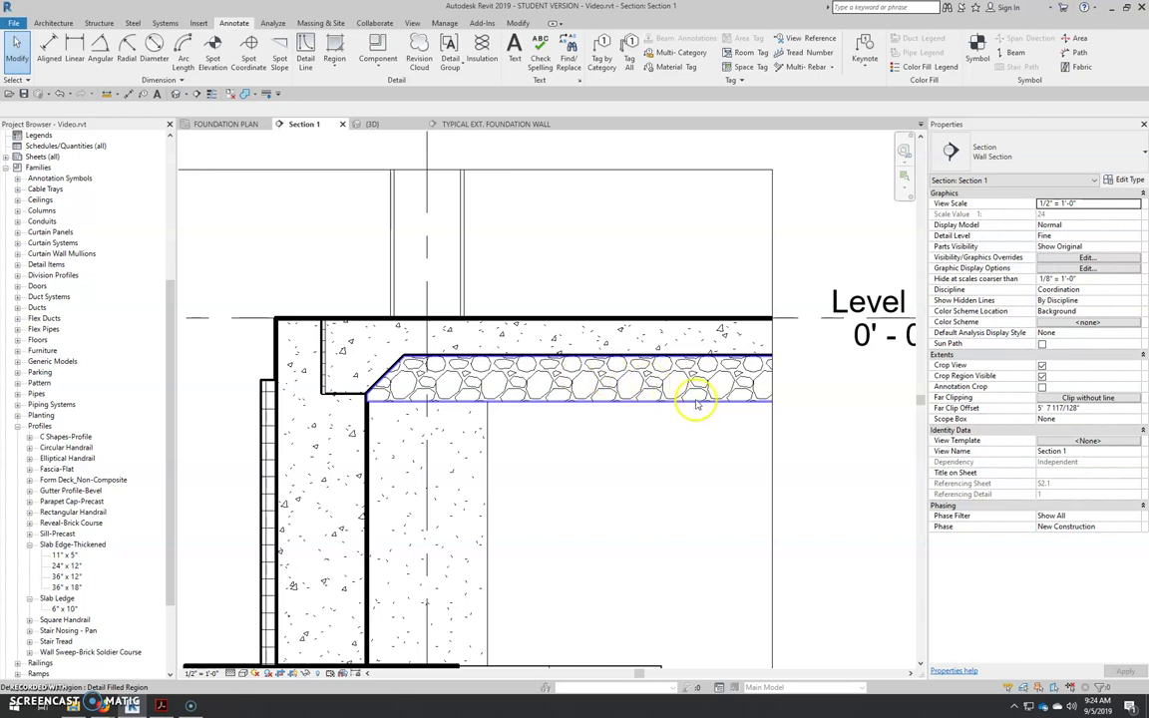
left_click(696, 402)
left_click(1112, 181)
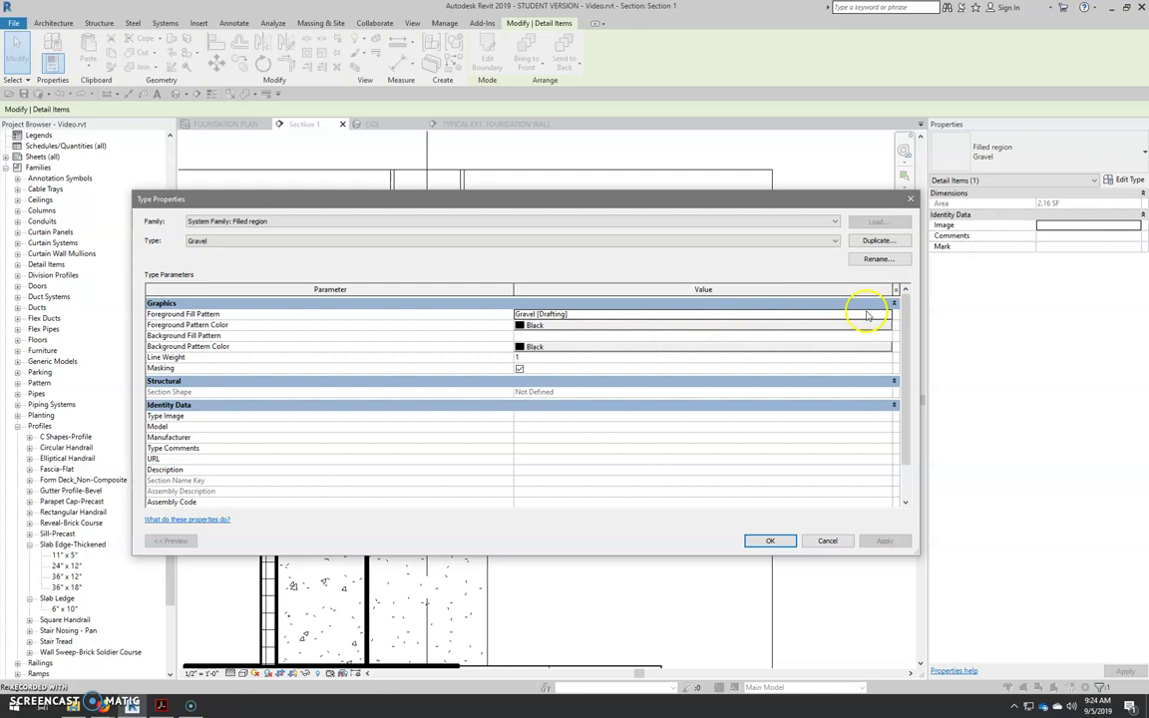
Set the Gravel foreground fill pattern's import scale to .125 and apply it to the filled region type.
left_click(815, 314)
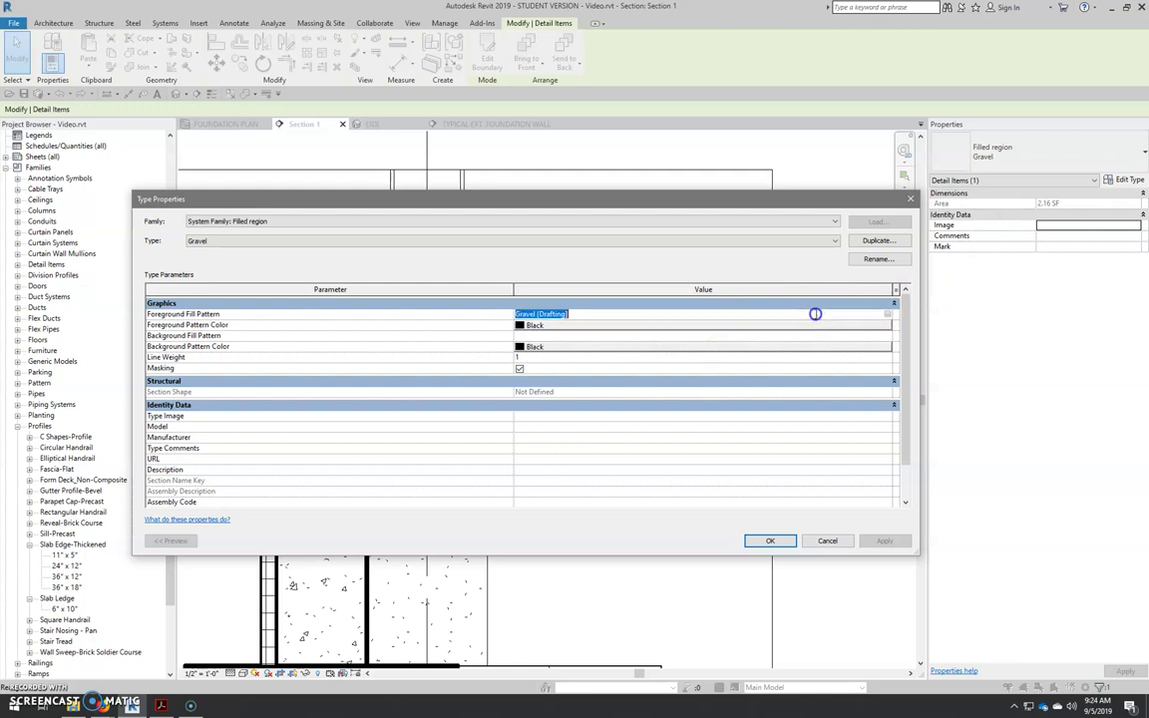
left_click(887, 314)
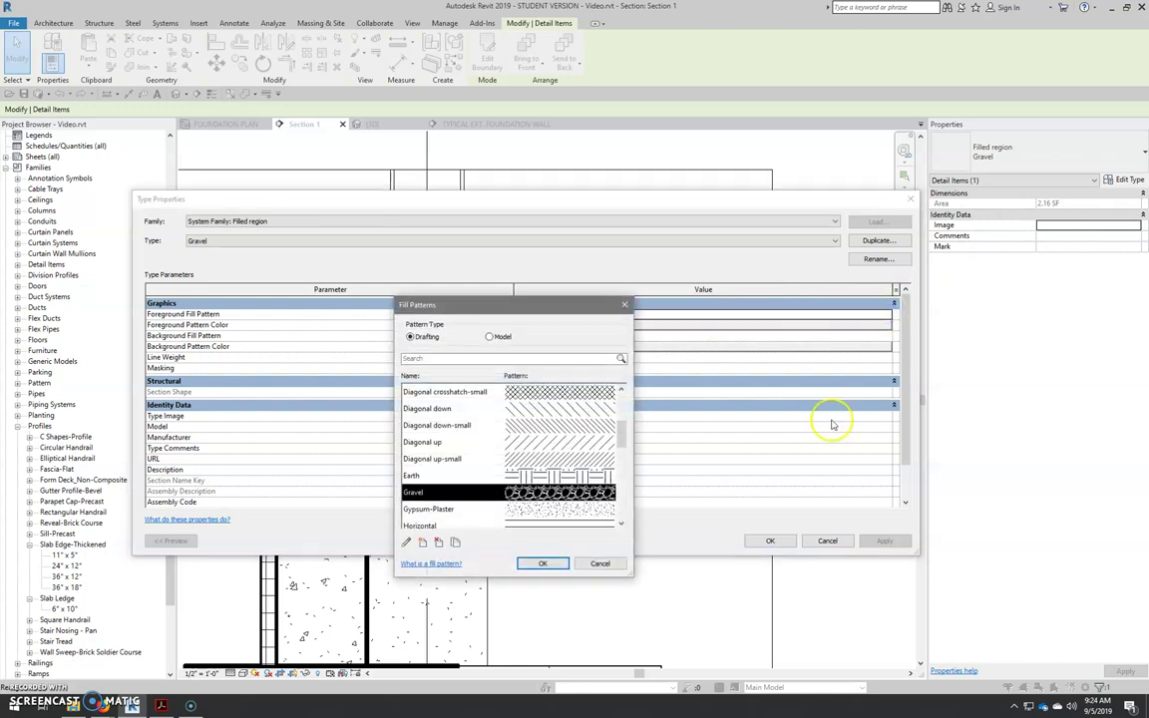
left_click(407, 542)
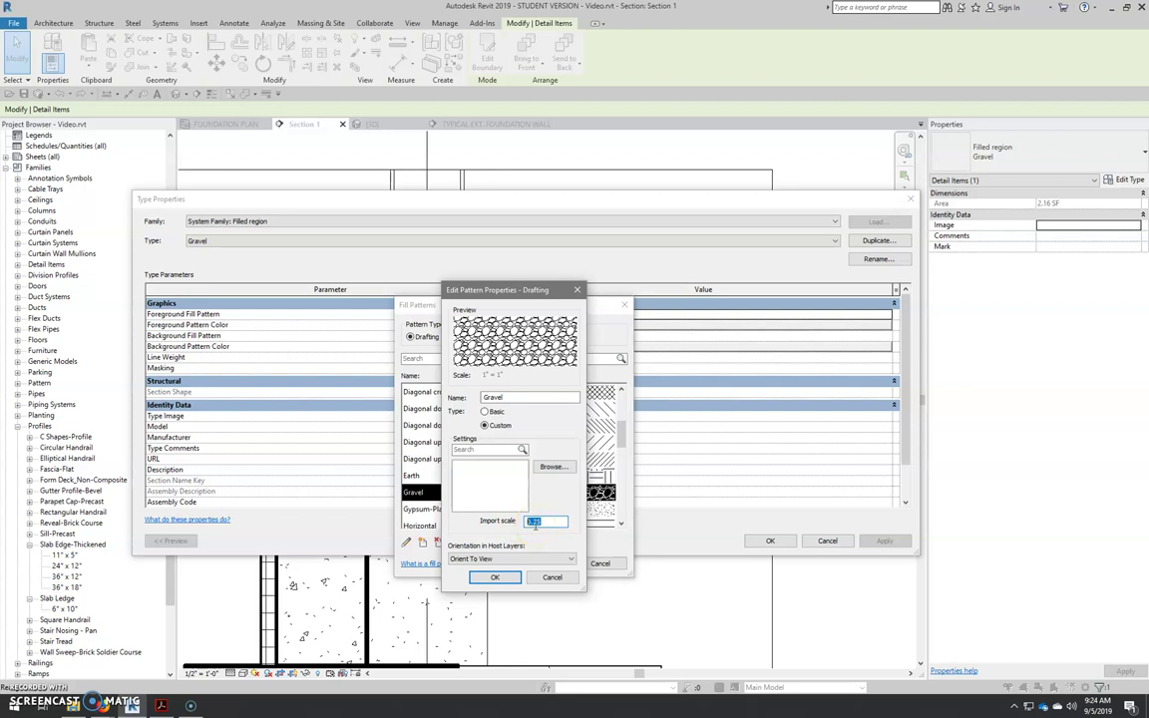
type(".125")
left_click(496, 580)
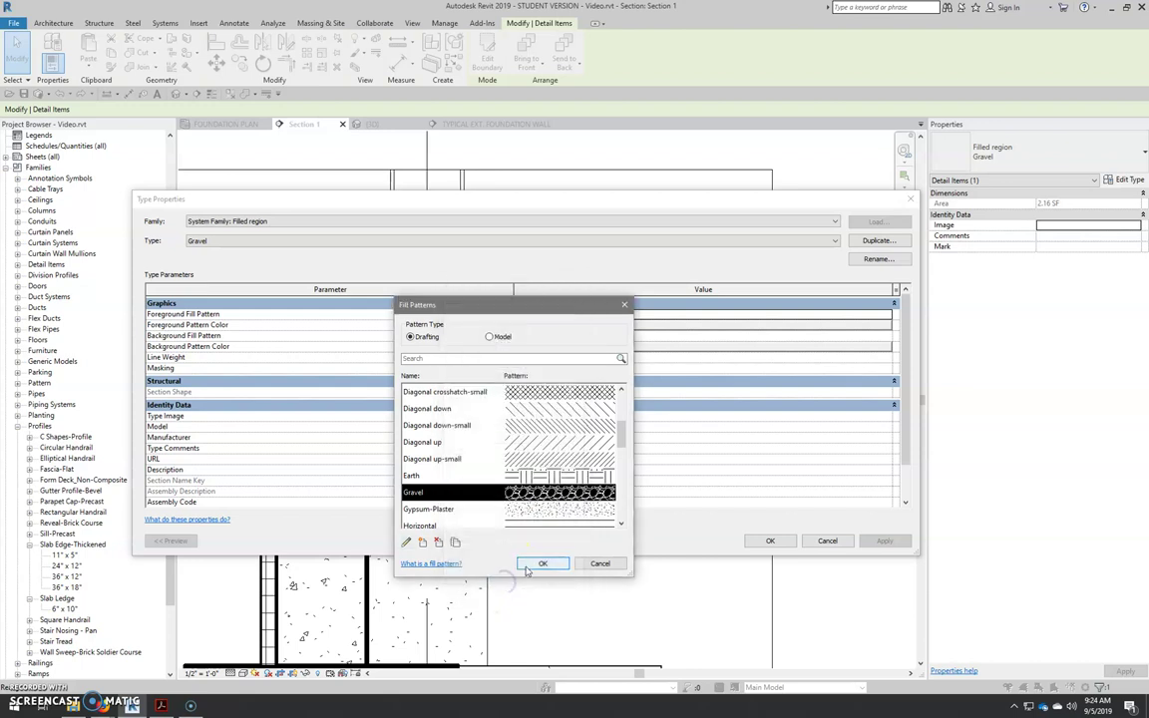
left_click(536, 565)
left_click(787, 548)
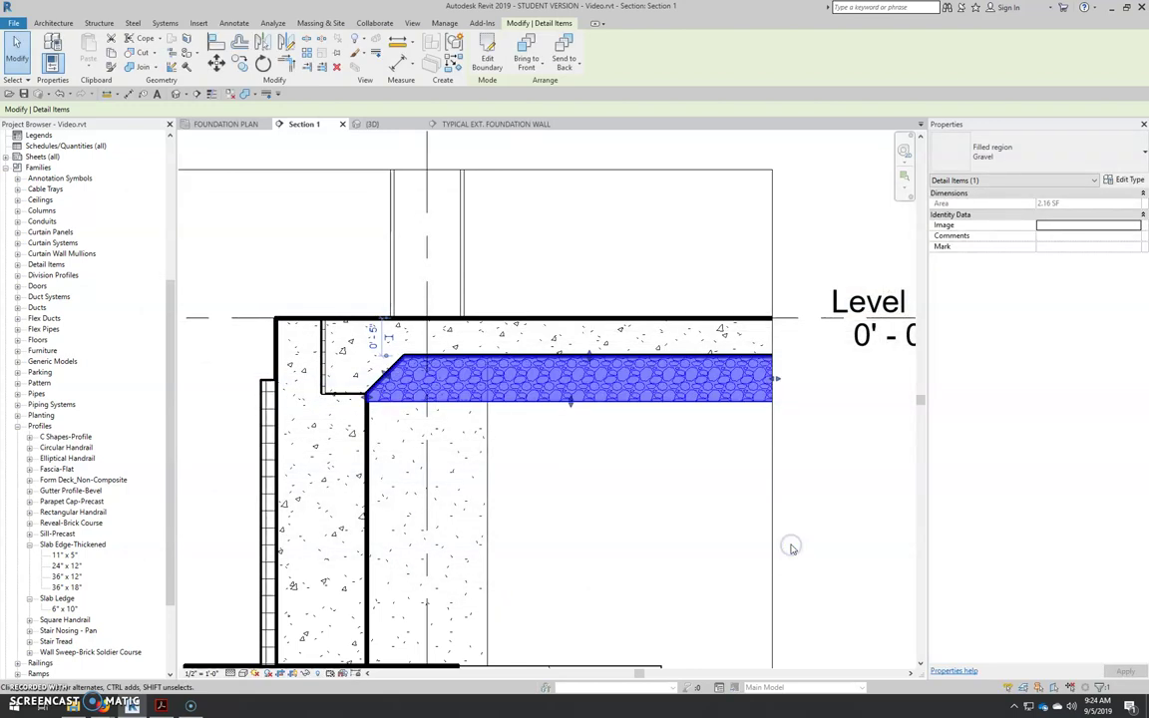
Drag the gravel filled region's top edge downward to trim it beneath the slab.
left_click(570, 250)
scroll(586, 394, "down", 3)
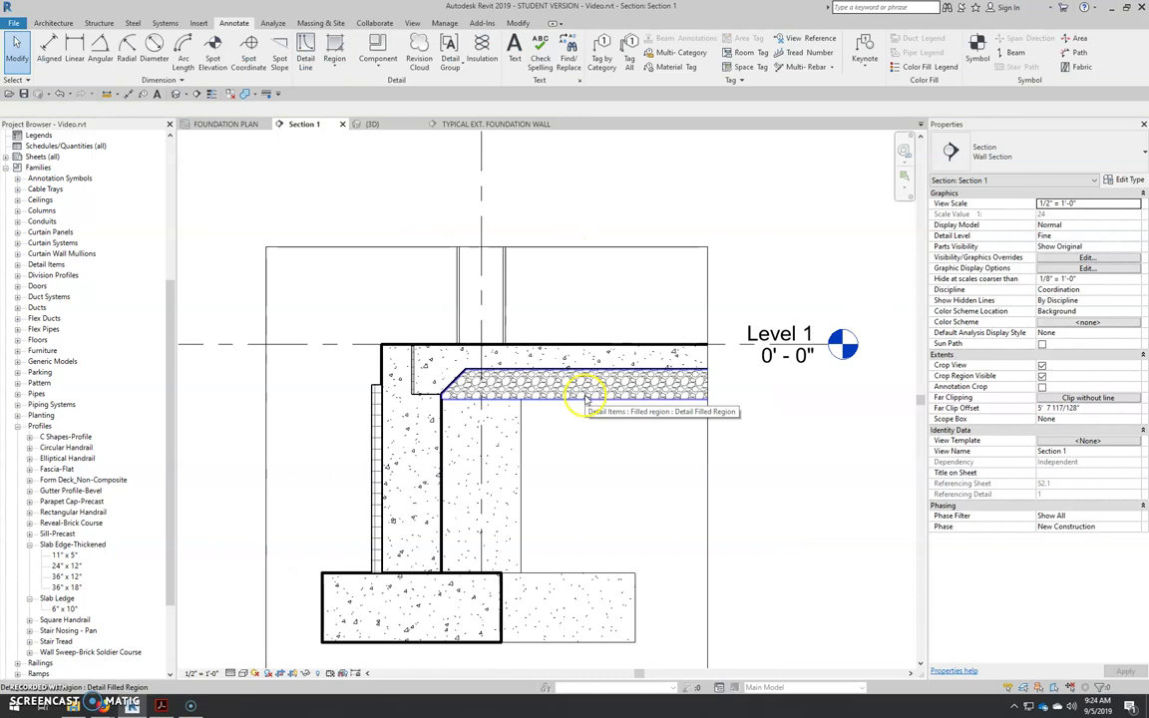
middle_click_drag(588, 397, 483, 427)
scroll(483, 426, "up", 4)
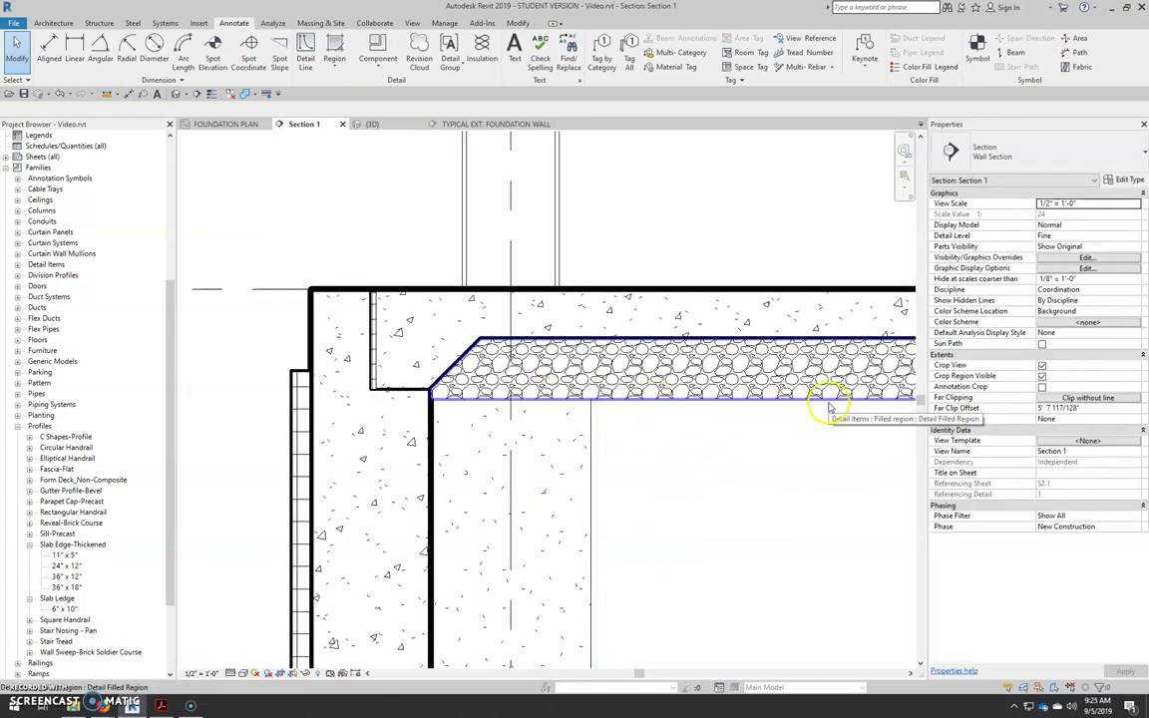
middle_click_drag(838, 509, 651, 519)
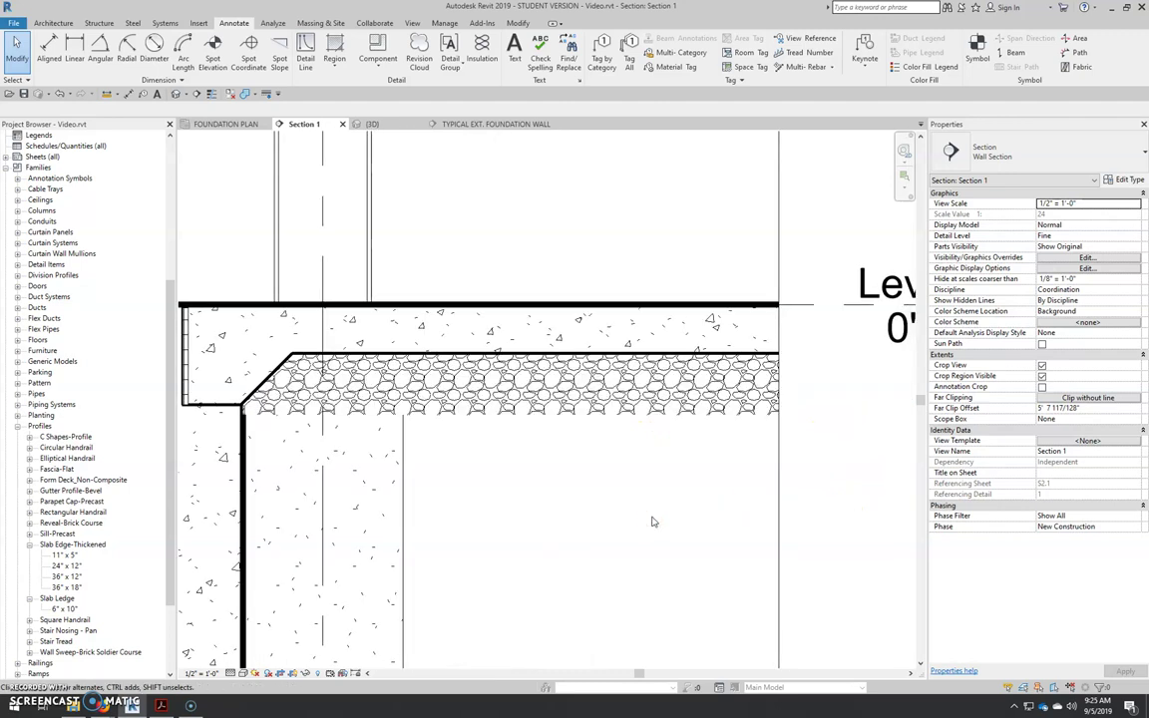
scroll(359, 385, "up", 3)
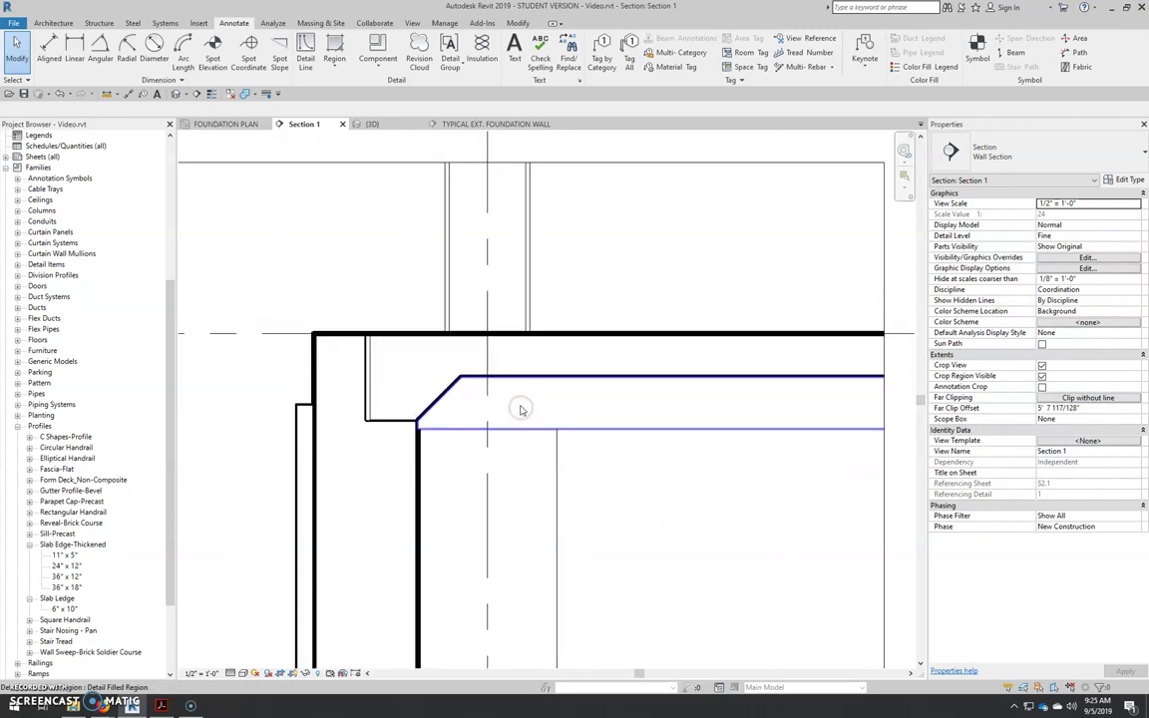
left_click(404, 404)
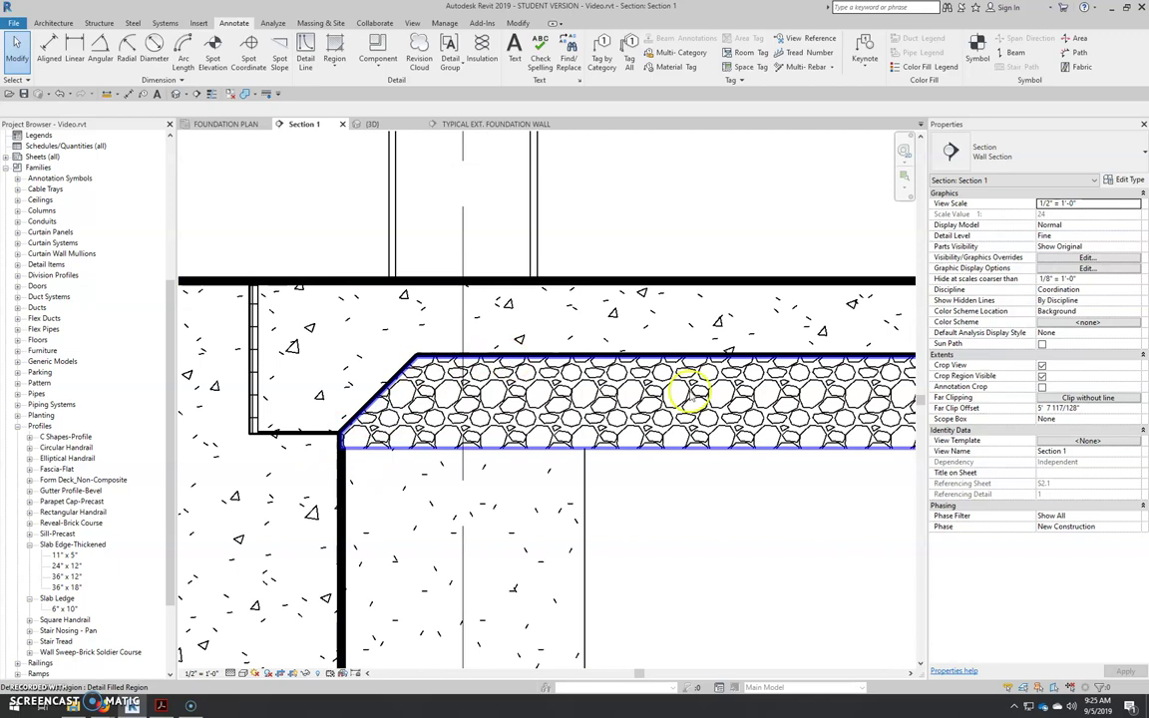
scroll(764, 398, "up", 2)
scroll(687, 441, "down", 2)
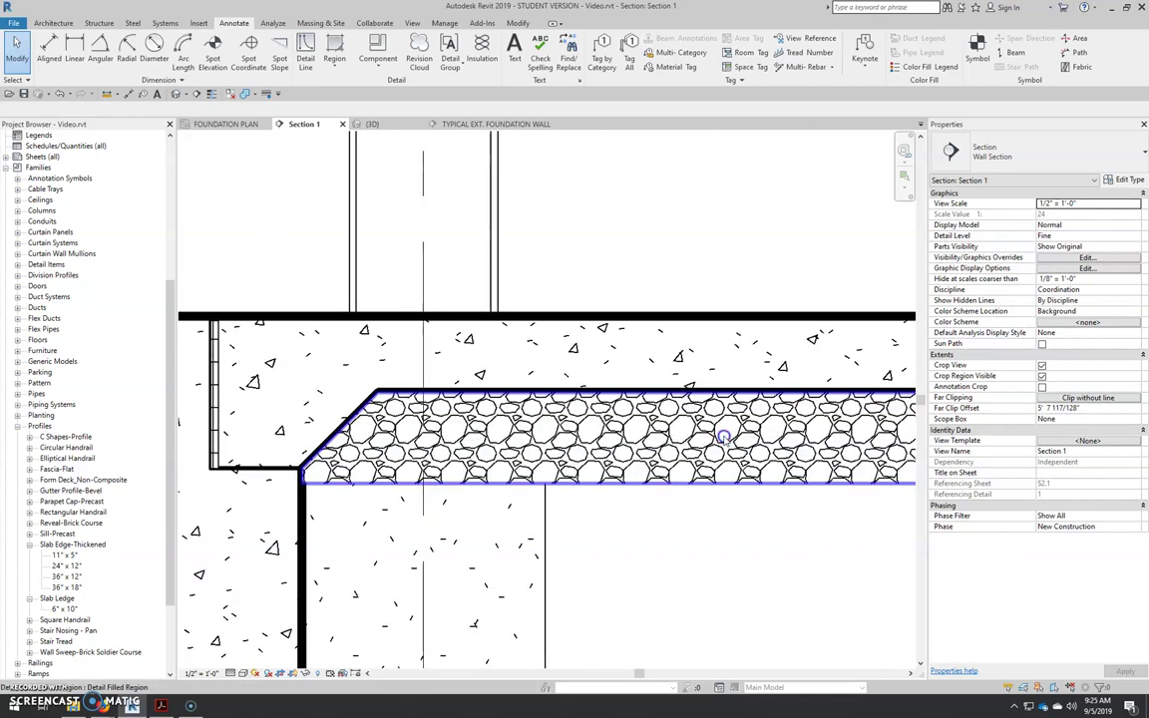
left_click(722, 436)
scroll(741, 440, "up", 3)
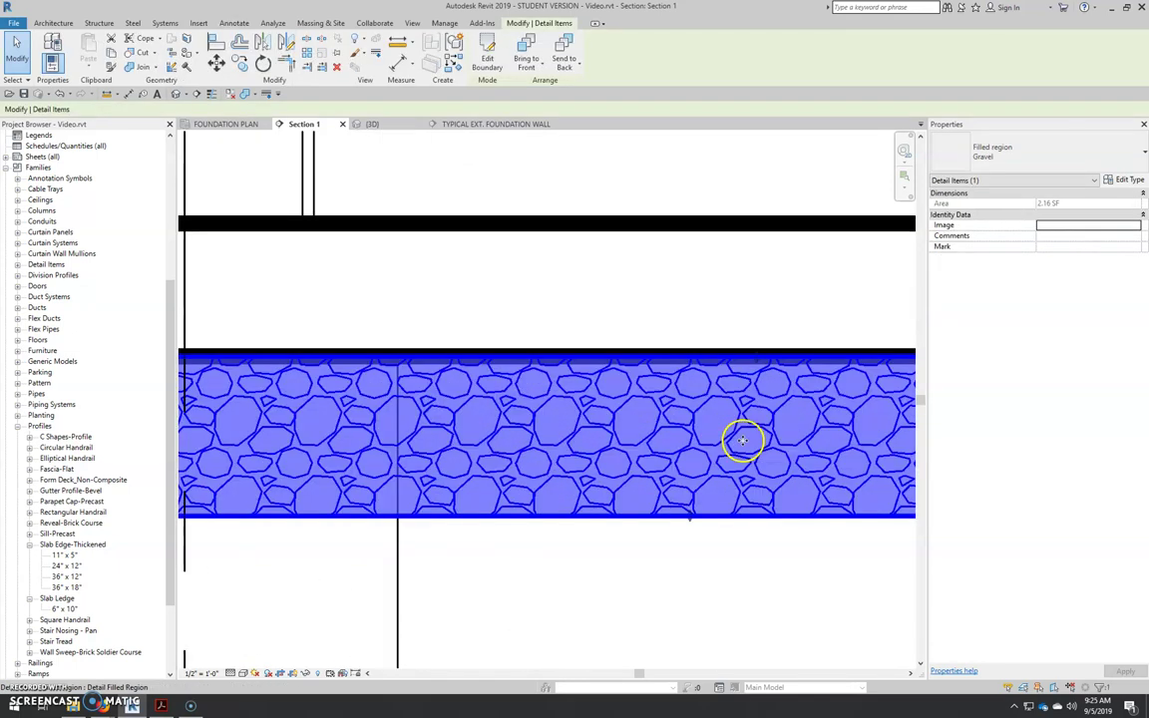
left_click_drag(762, 359, 759, 380)
scroll(761, 441, "down", 2)
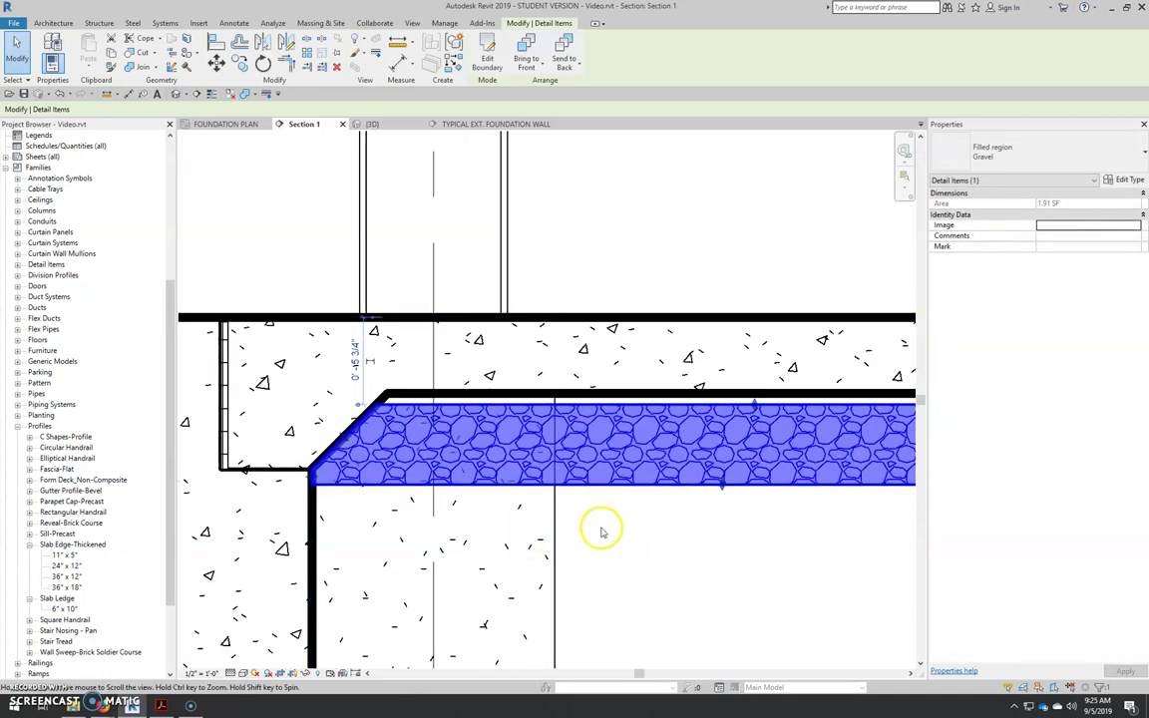
scroll(603, 532, "down", 2)
key("Escape")
Move the gravel region down so it sits below the slab's chamfered edge.
scroll(698, 384, "up", 2)
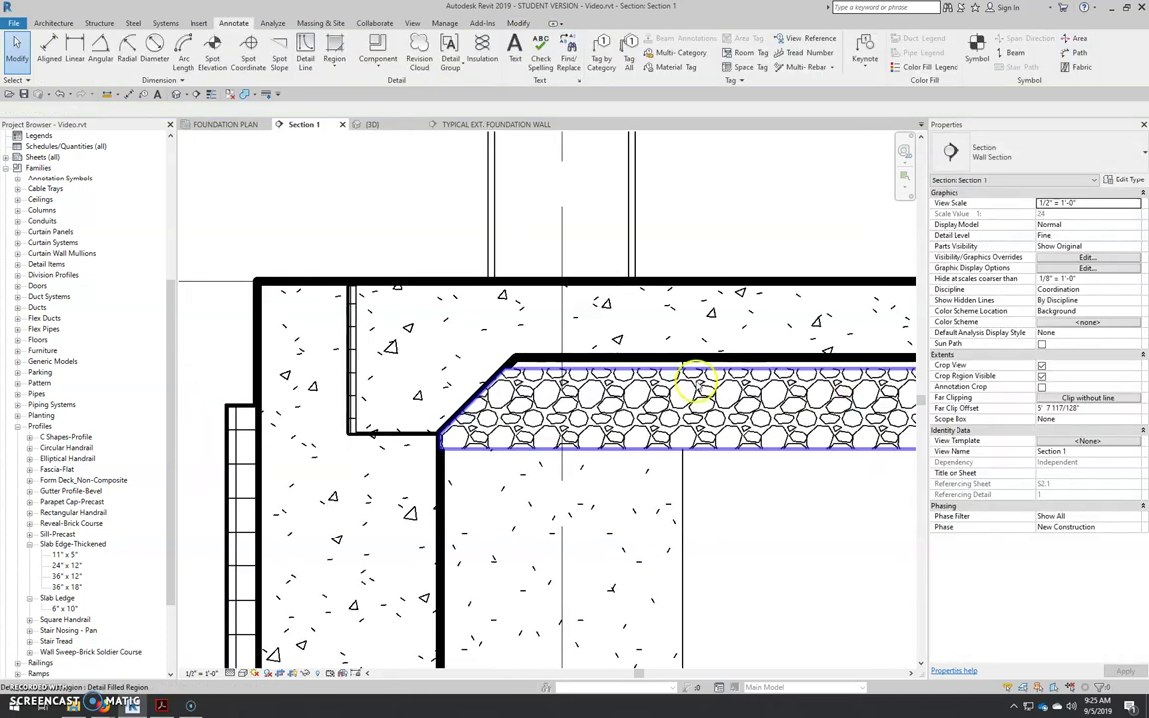
scroll(302, 469, "up", 2)
left_click(513, 386)
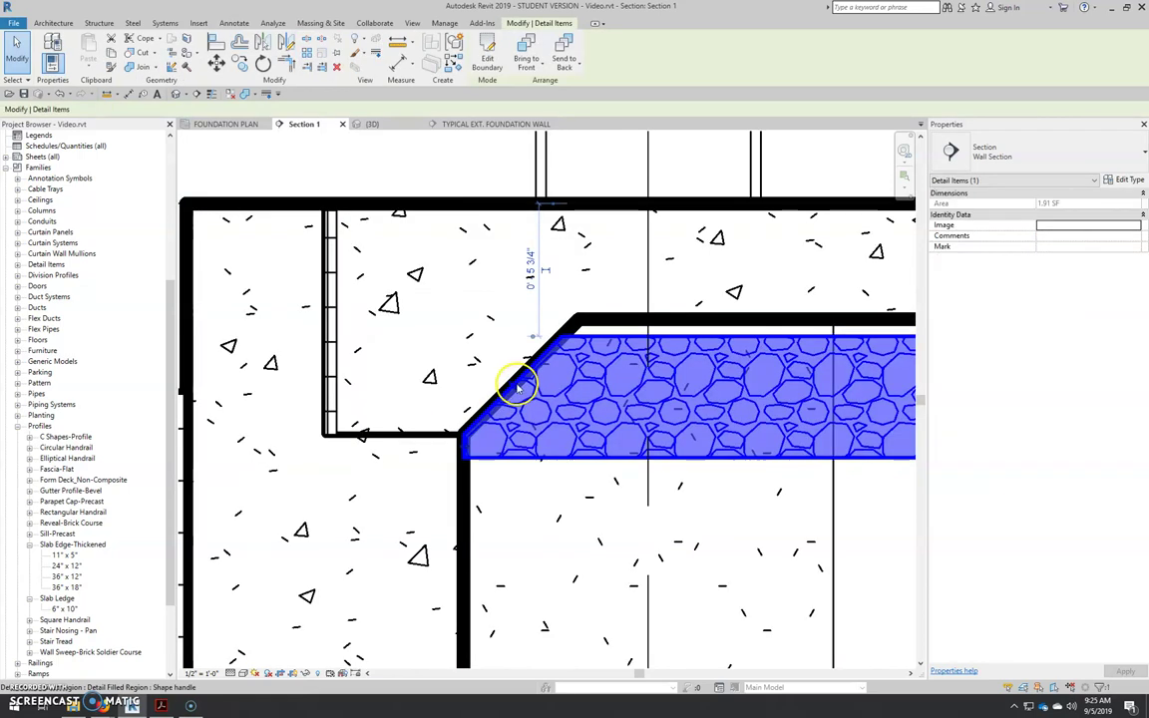
left_click_drag(514, 386, 469, 399)
left_click(493, 448)
scroll(494, 449, "down", 2)
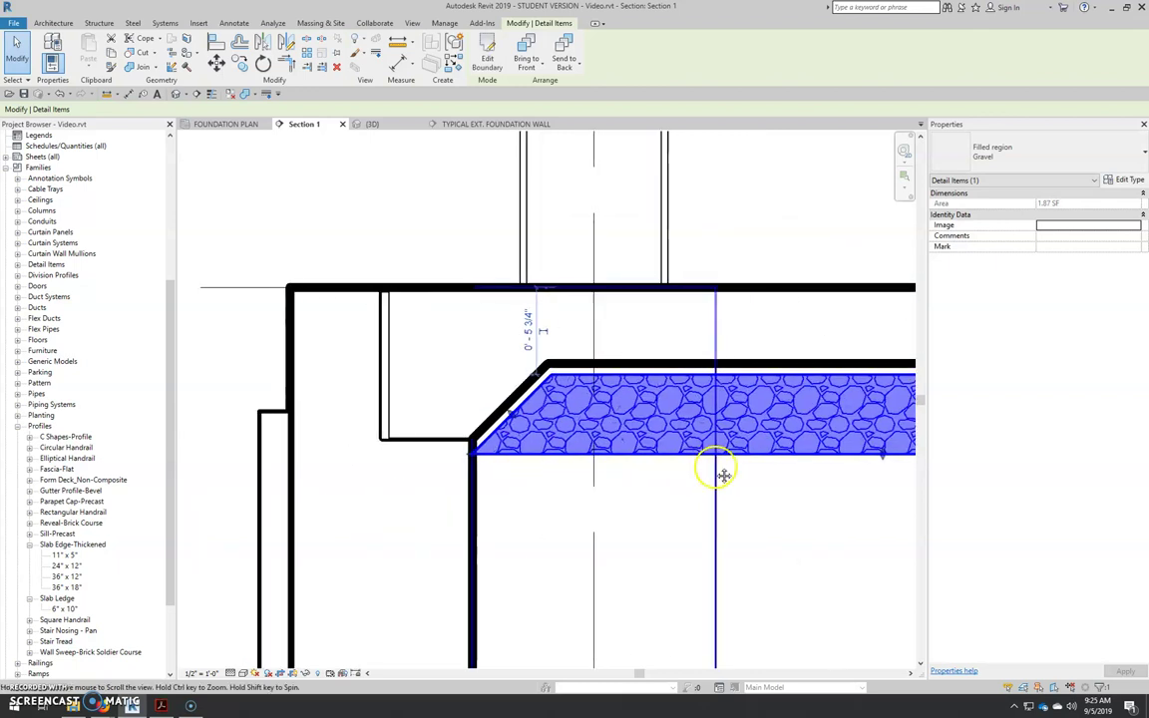
middle_click_drag(723, 475, 654, 487)
key("Escape")
scroll(540, 425, "down", 1)
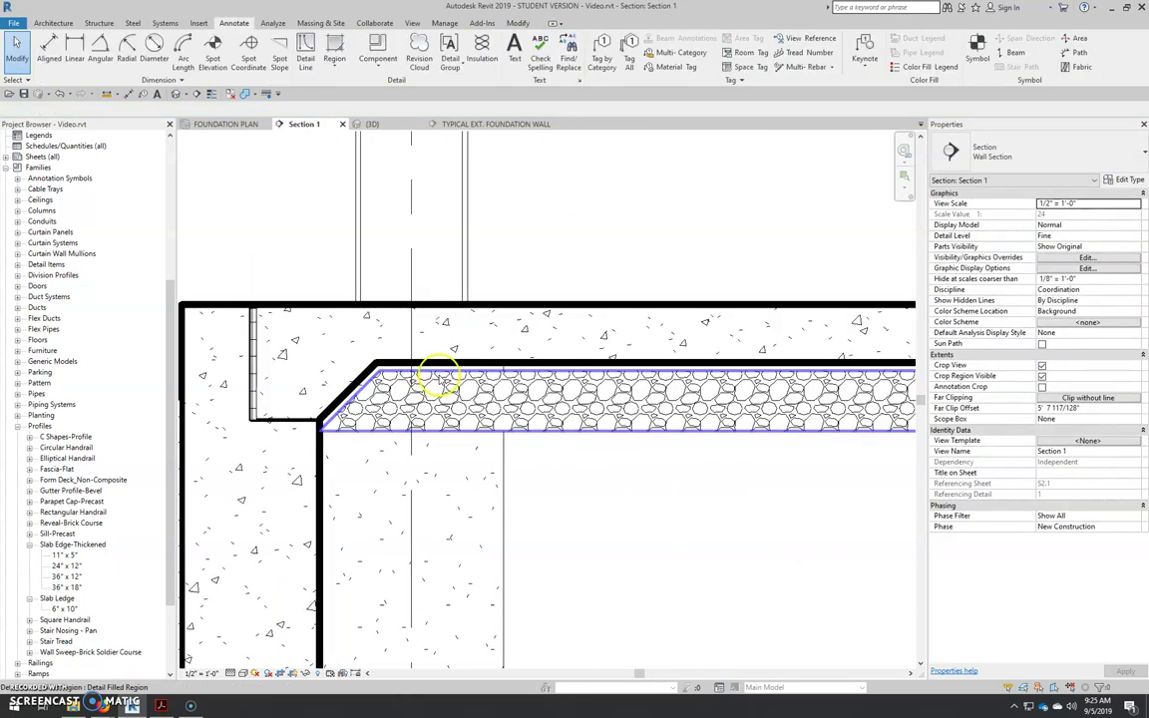
scroll(674, 403, "up", 1)
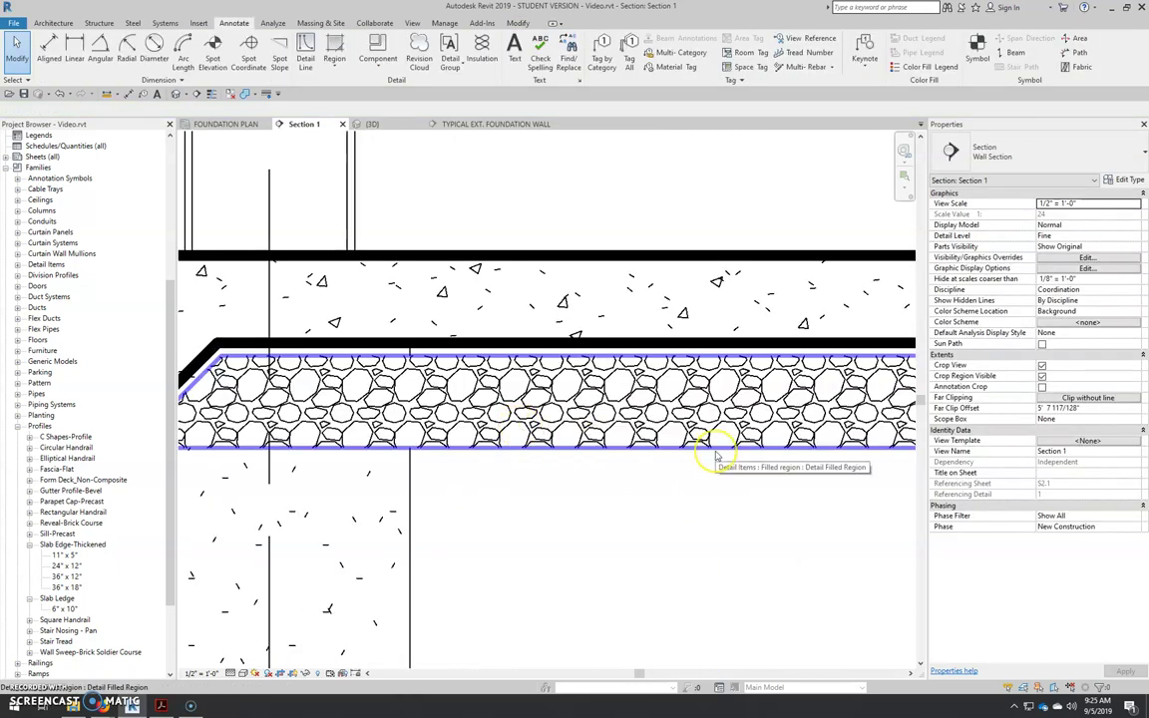
scroll(714, 456, "up", 1)
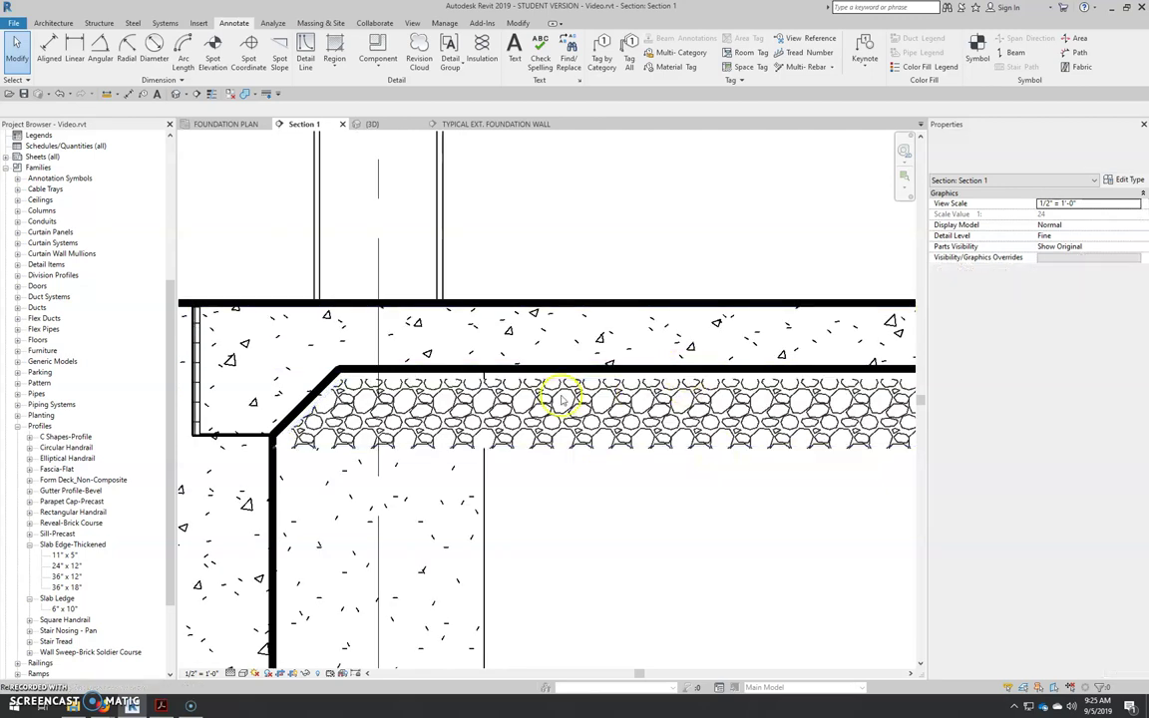
scroll(564, 398, "down", 1)
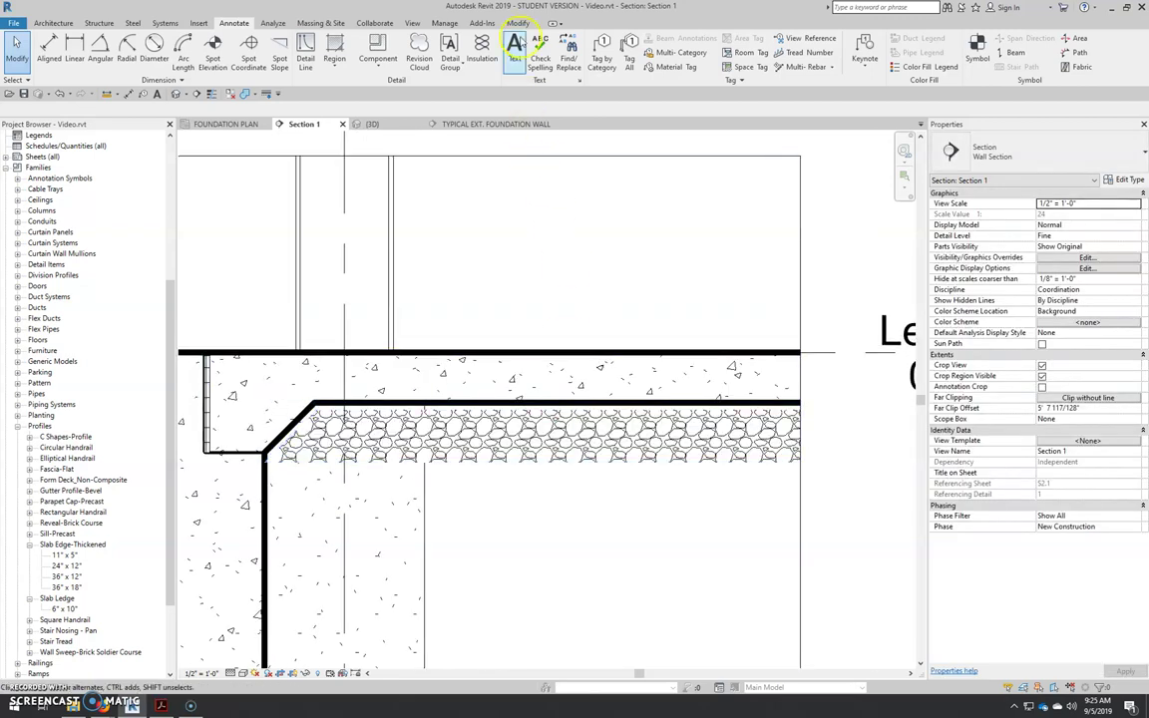
Use Linework to restyle the slab edge next to the gravel band as Medium Lines.
left_click(519, 24)
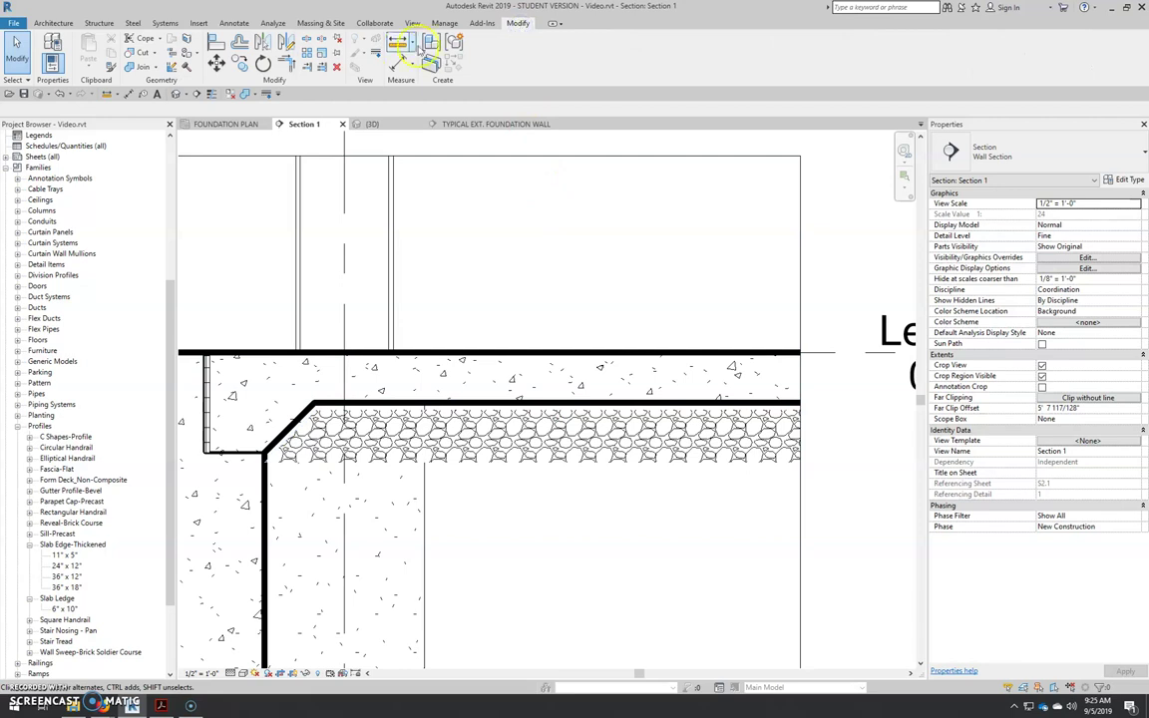
left_click(377, 58)
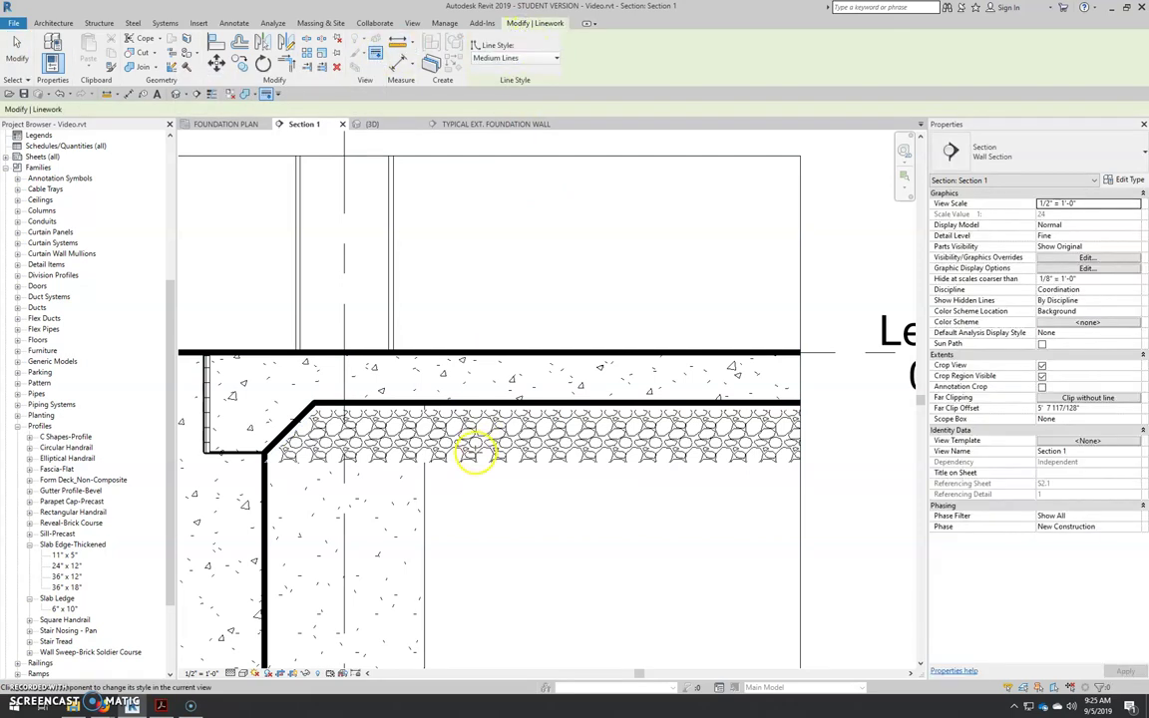
left_click(477, 403)
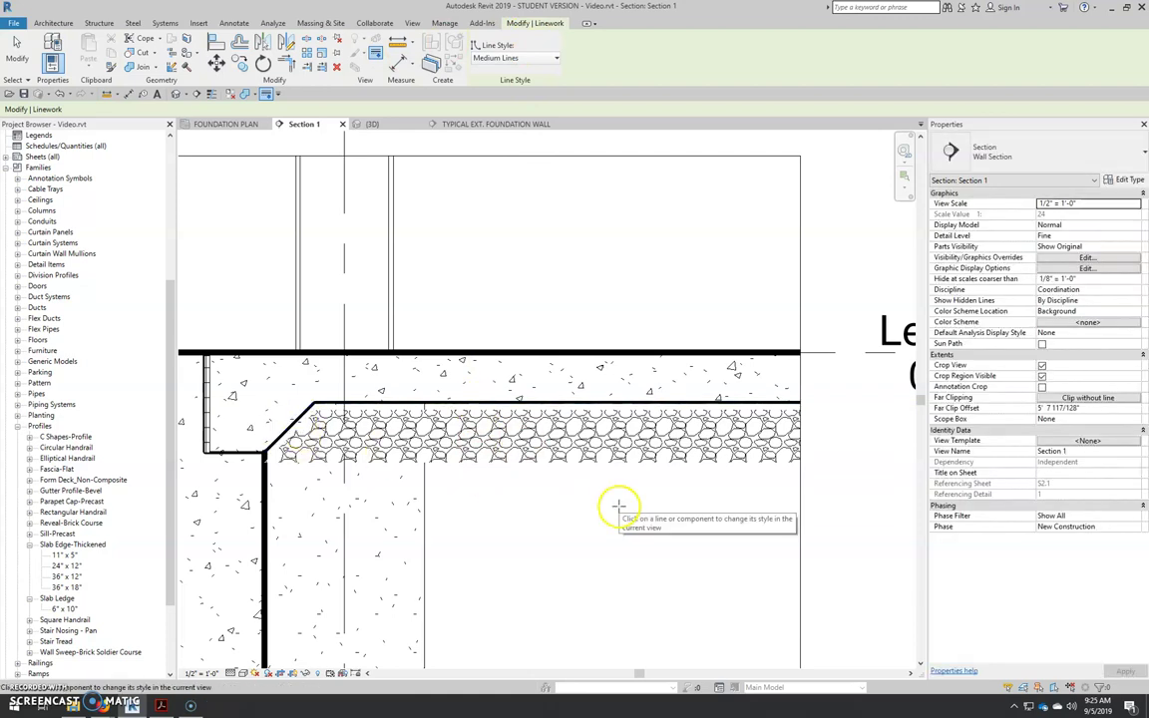
key("Escape")
scroll(462, 398, "up", 3)
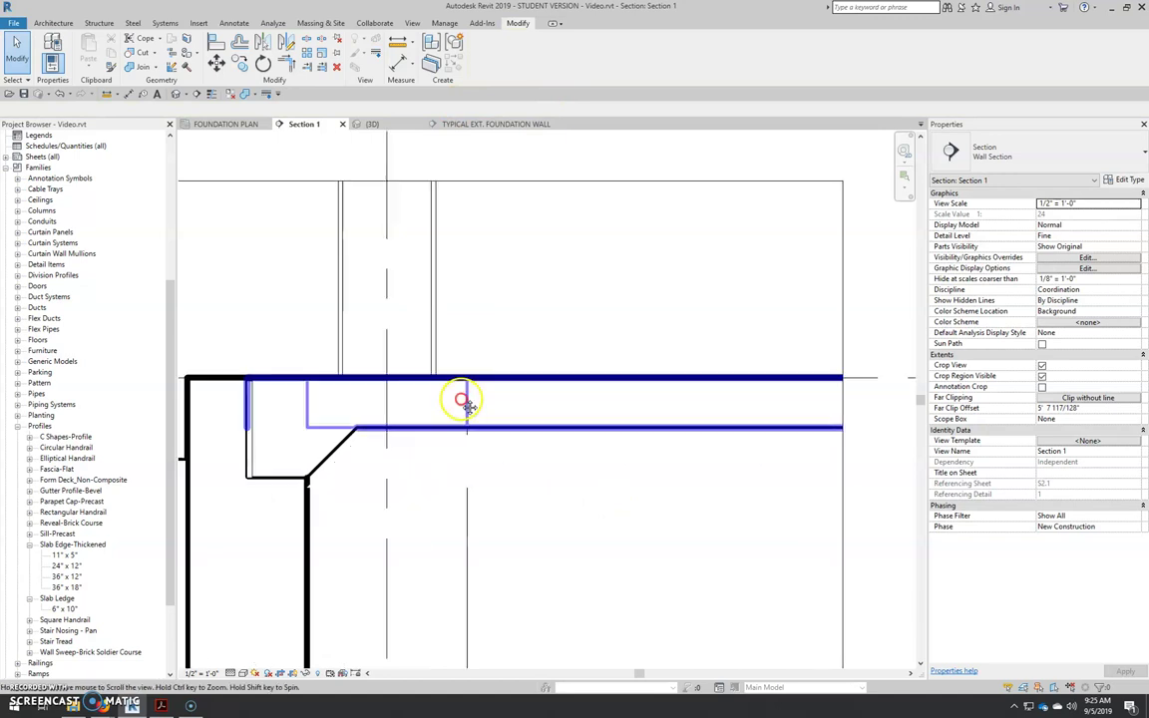
scroll(598, 449, "down", 2)
scroll(558, 449, "up", 3)
scroll(259, 488, "down", 3)
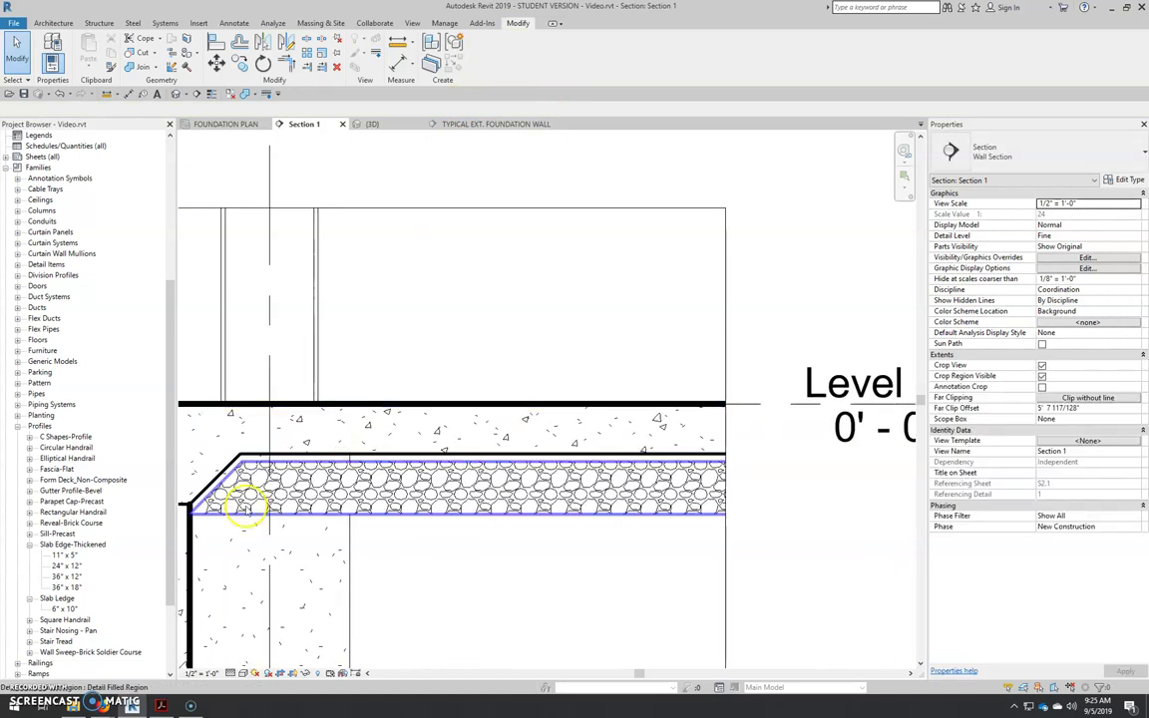
scroll(710, 482, "down", 2)
scroll(574, 487, "up", 2)
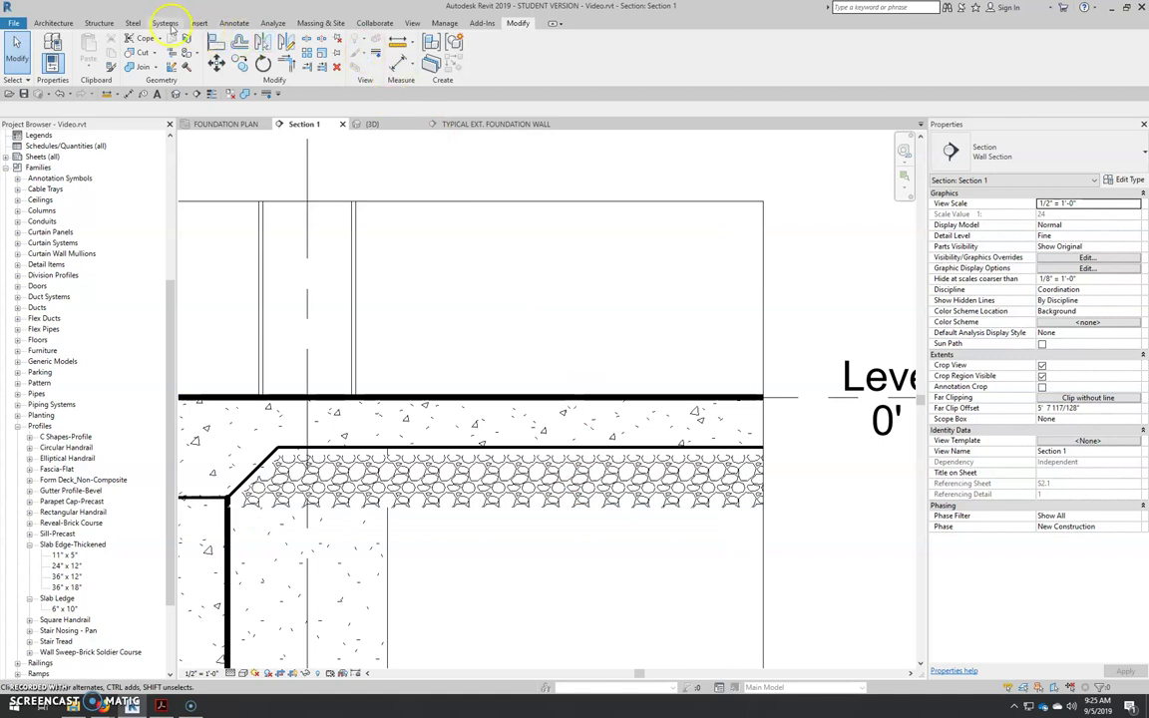
Draw a Medium Lines detail line from the gravel's right end to the slab's chamfered corner.
left_click(233, 23)
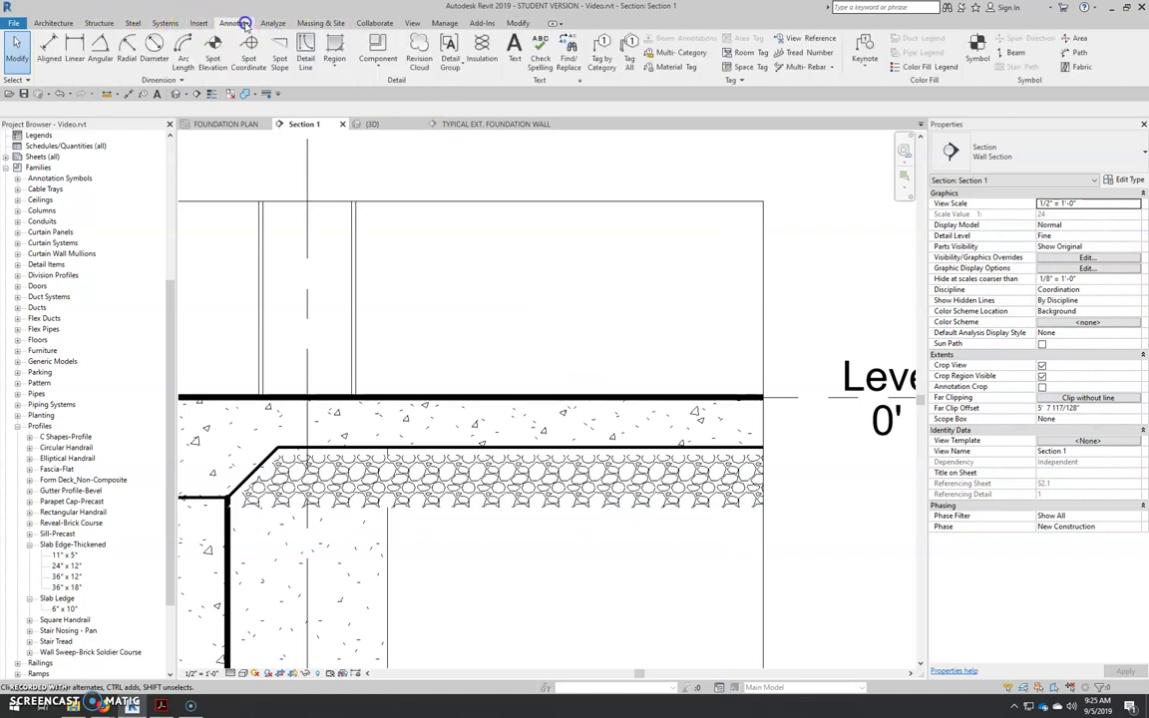
left_click(304, 48)
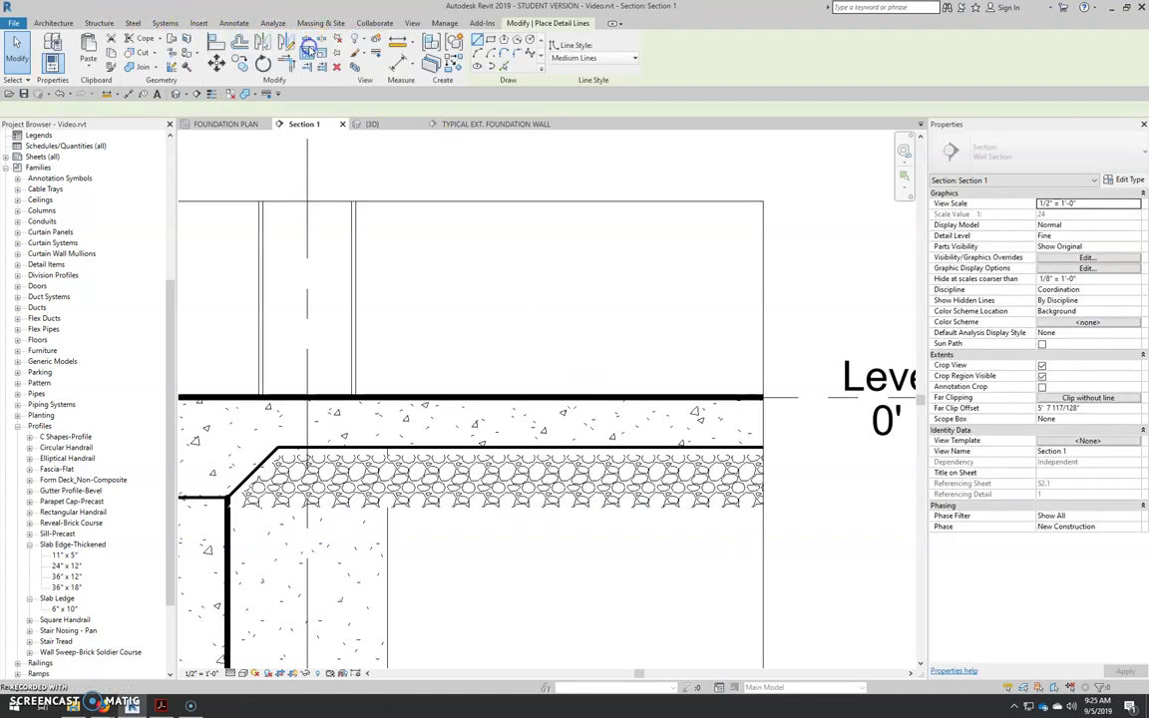
left_click(598, 58)
left_click(271, 510)
scroll(199, 488, "up", 2)
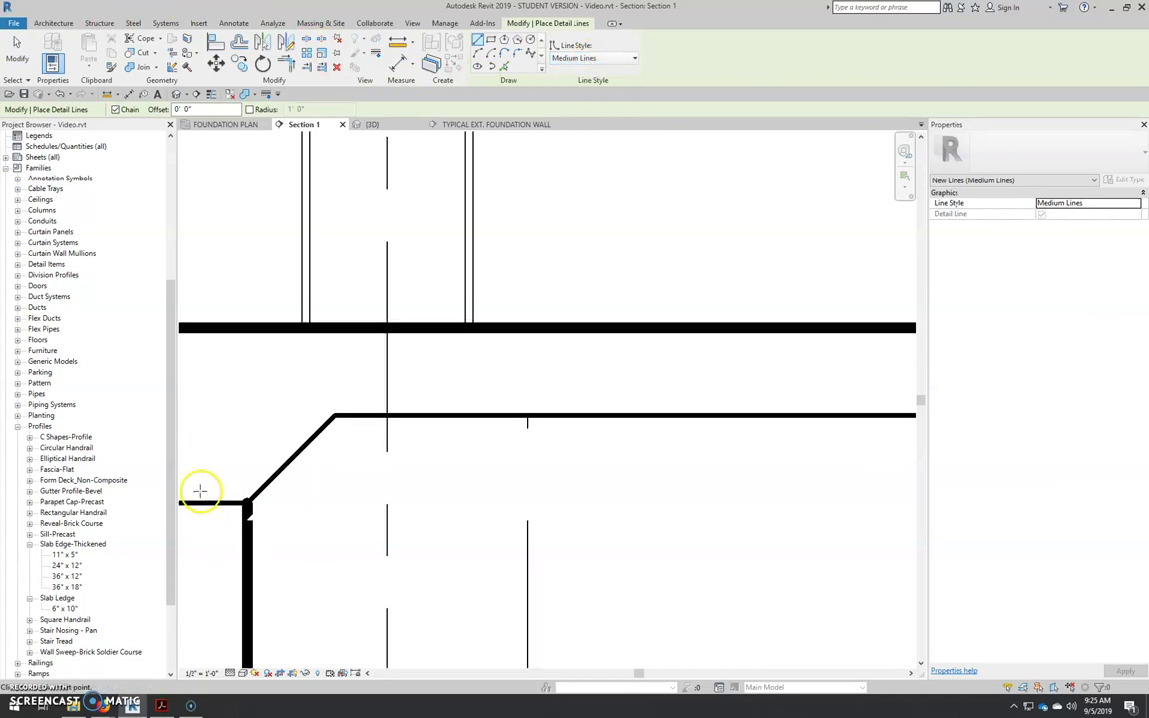
scroll(246, 481, "down", 2)
left_click(785, 452)
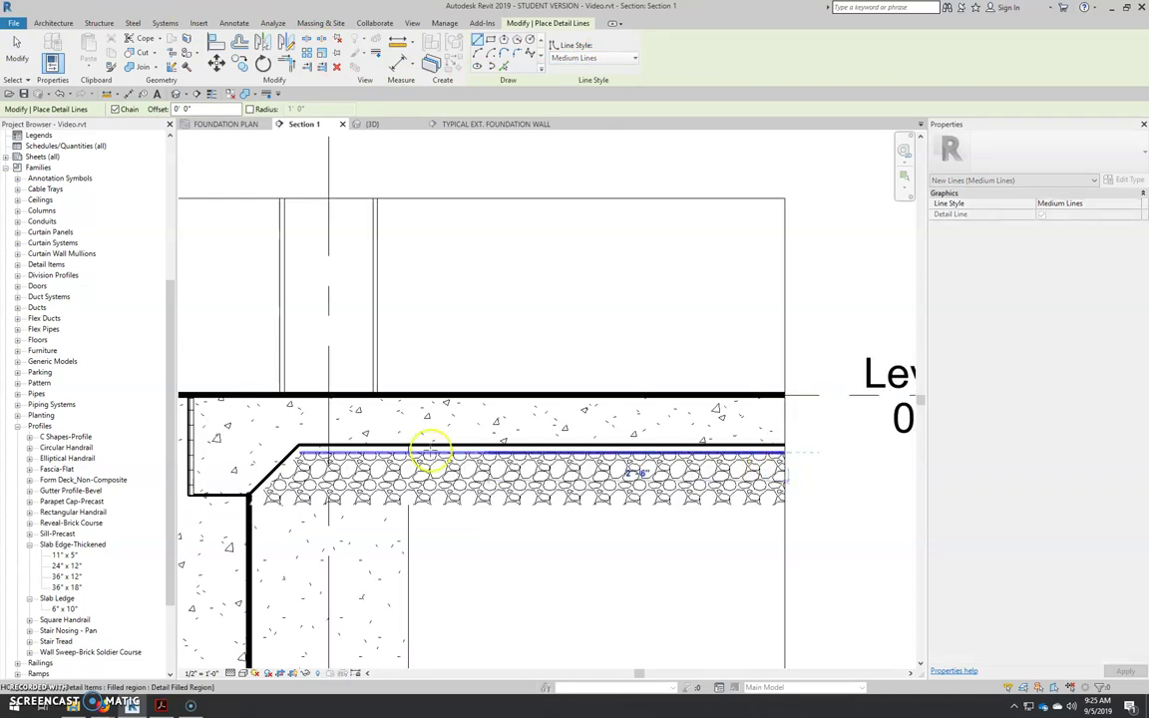
left_click(300, 455)
scroll(271, 493, "up", 4)
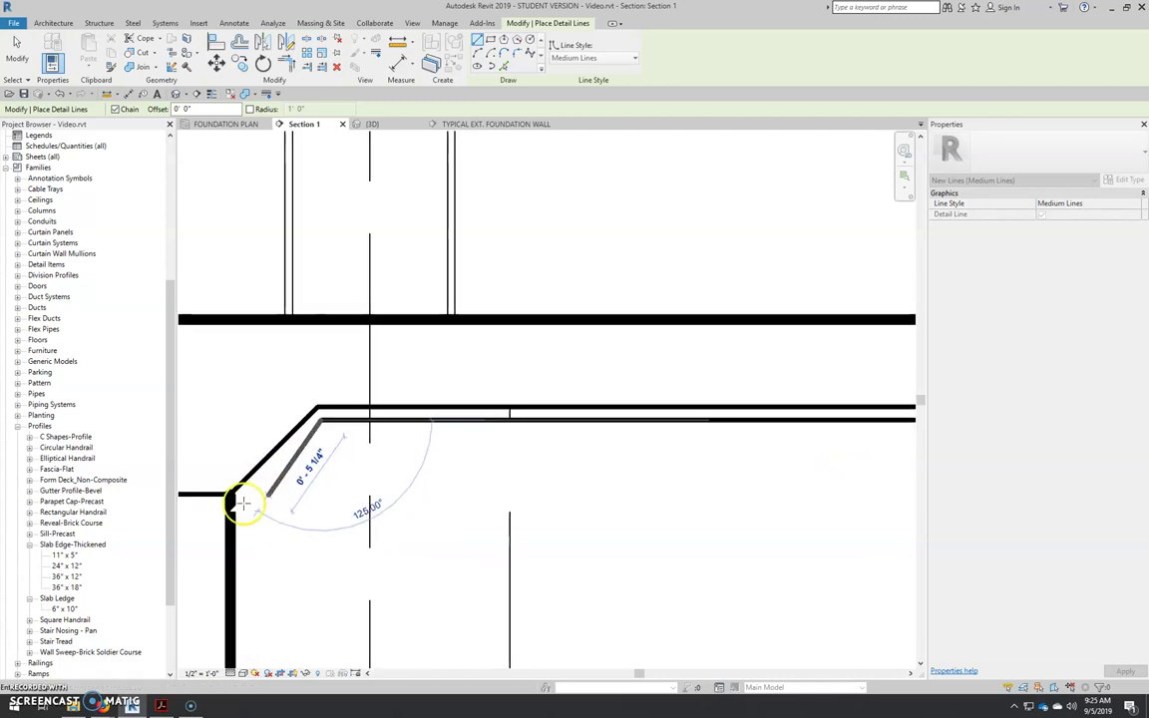
key("Escape")
key("Escape")
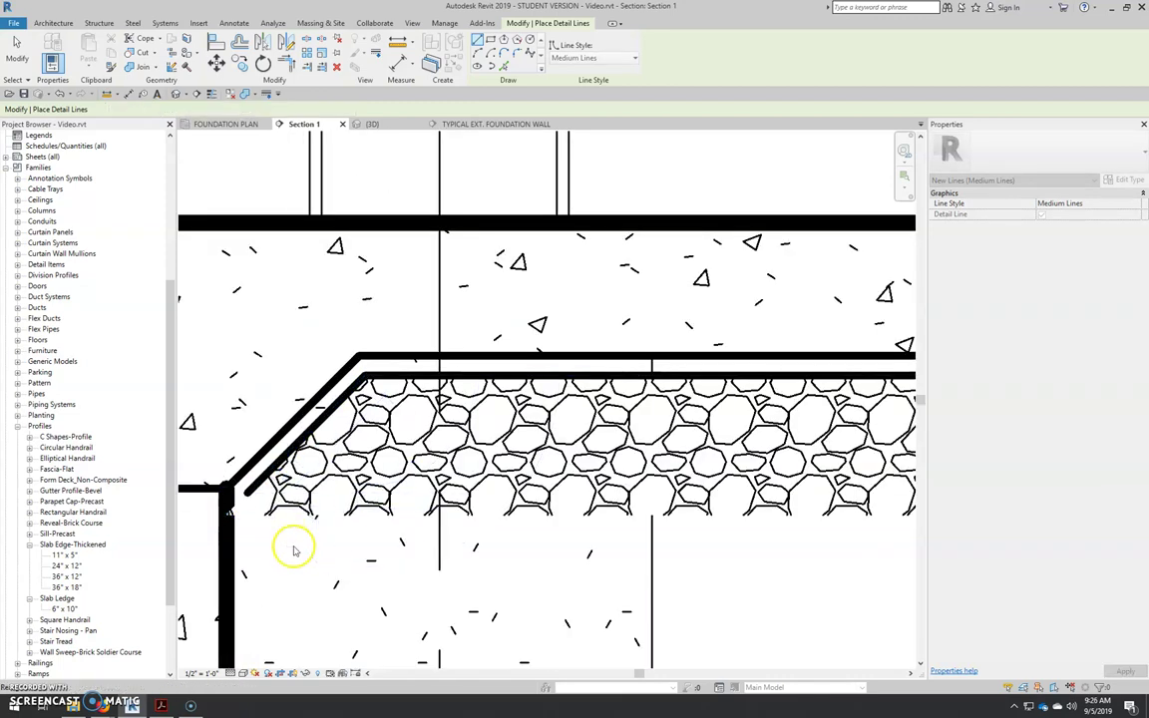
Select the gravel filled region to check it, then deselect it.
left_click(333, 495)
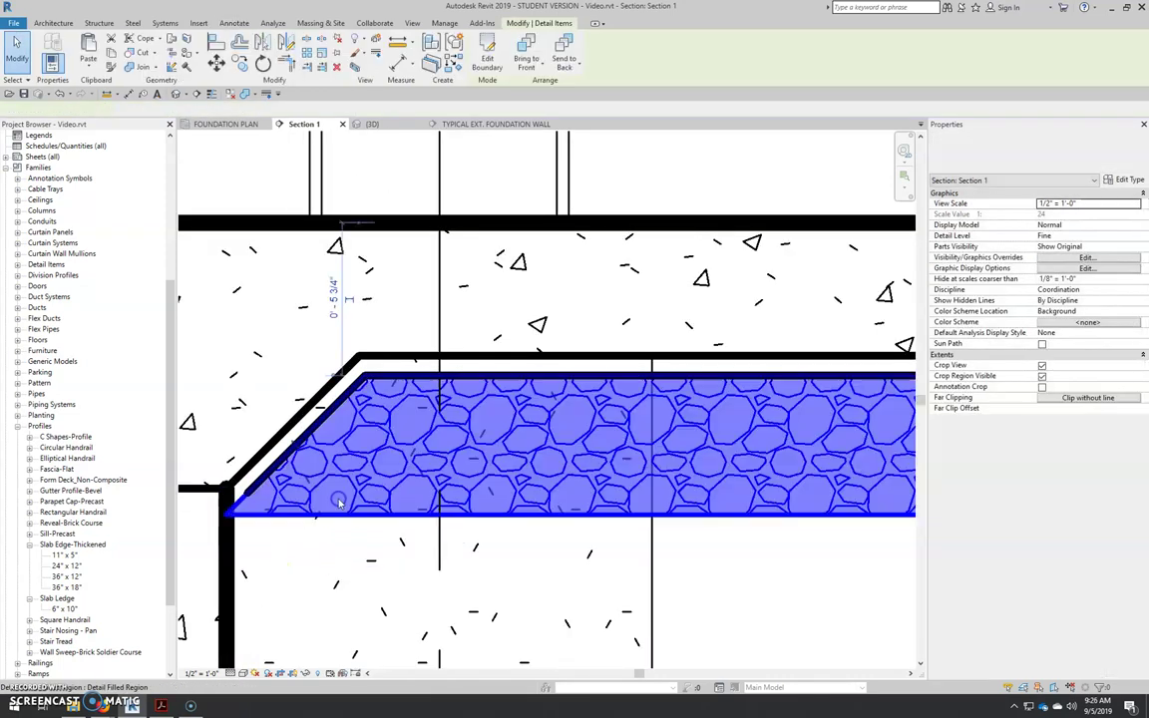
left_click(237, 511)
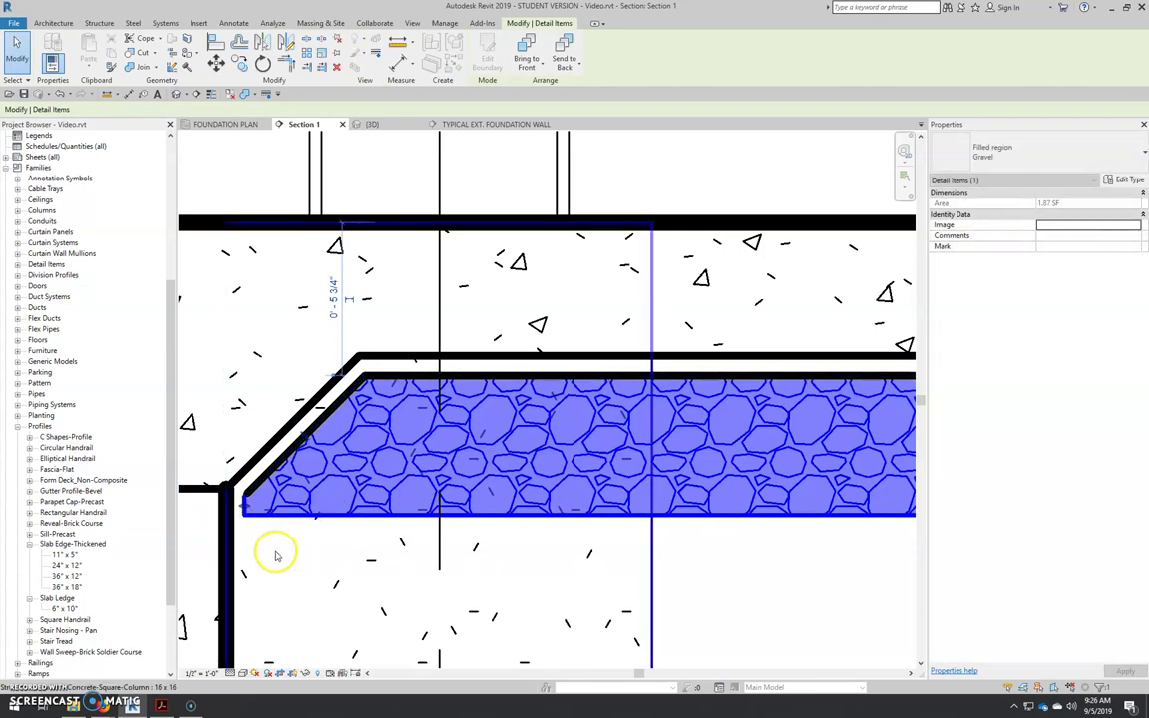
left_click(278, 551)
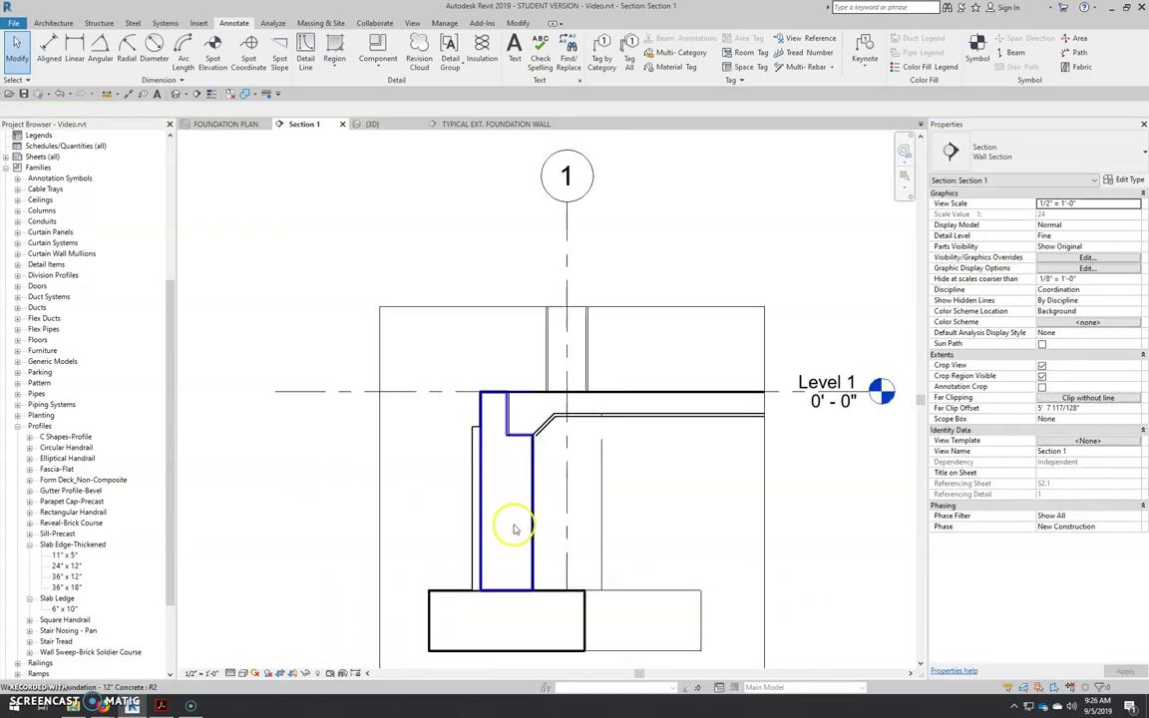
scroll(514, 529, "up", 3)
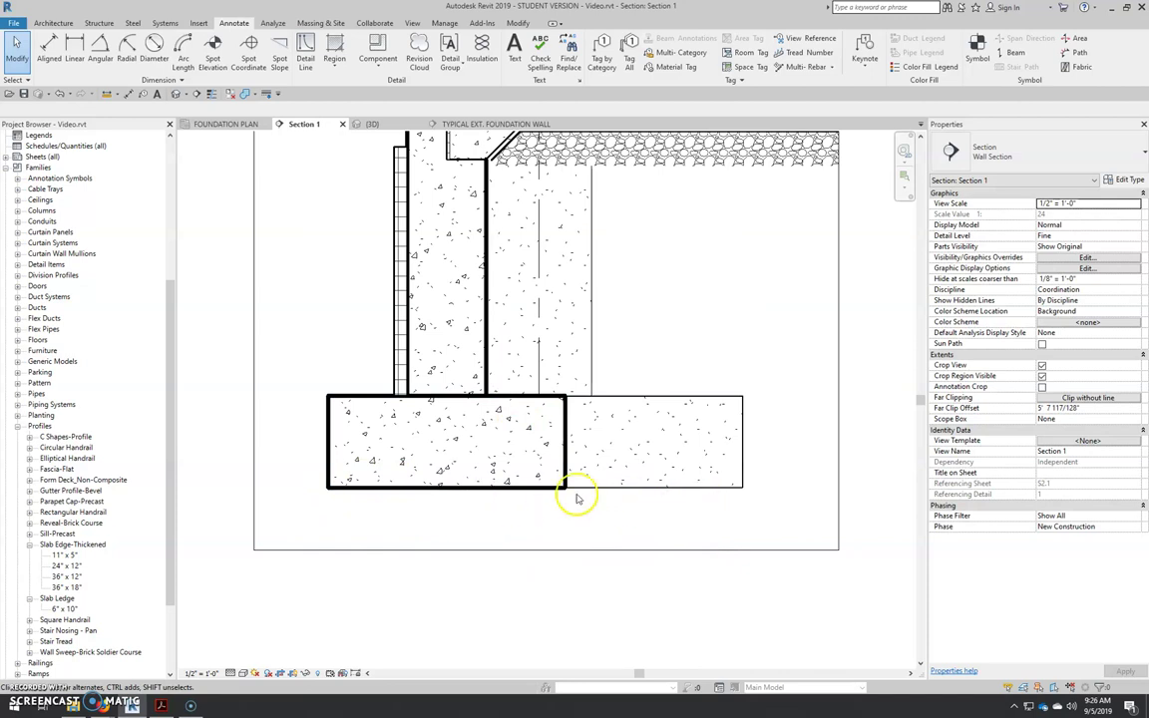
scroll(533, 538, "down", 2)
scroll(534, 539, "down", 2)
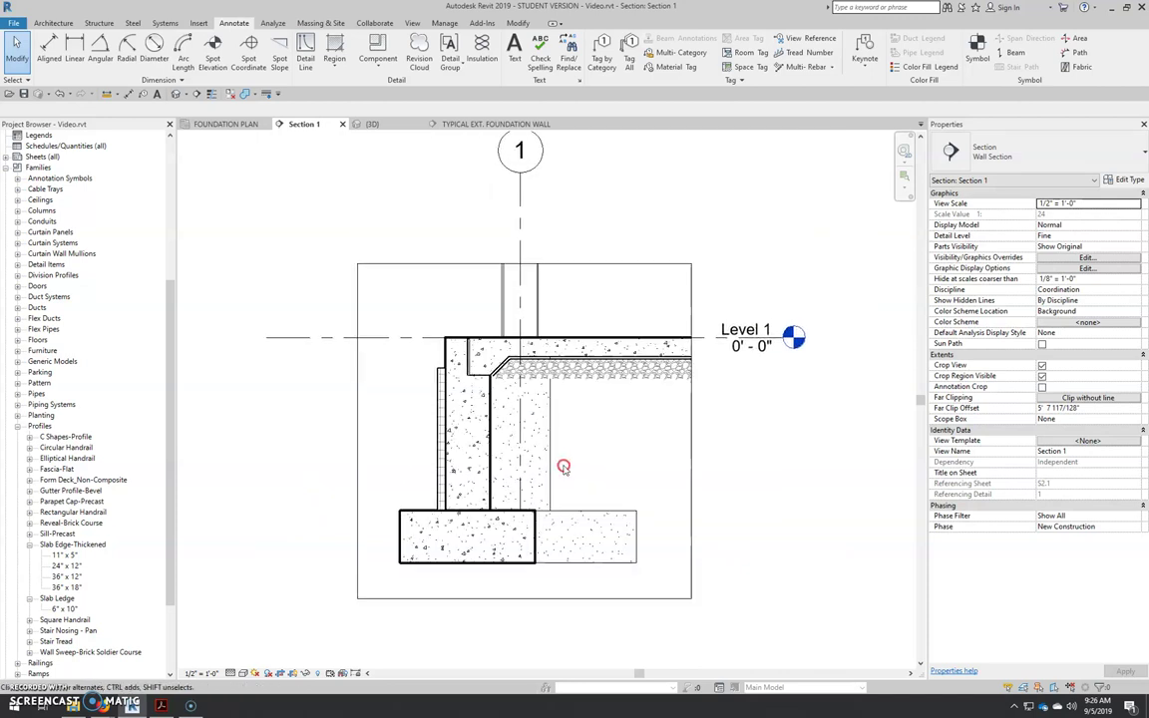
scroll(555, 464, "up", 2)
left_click(629, 354)
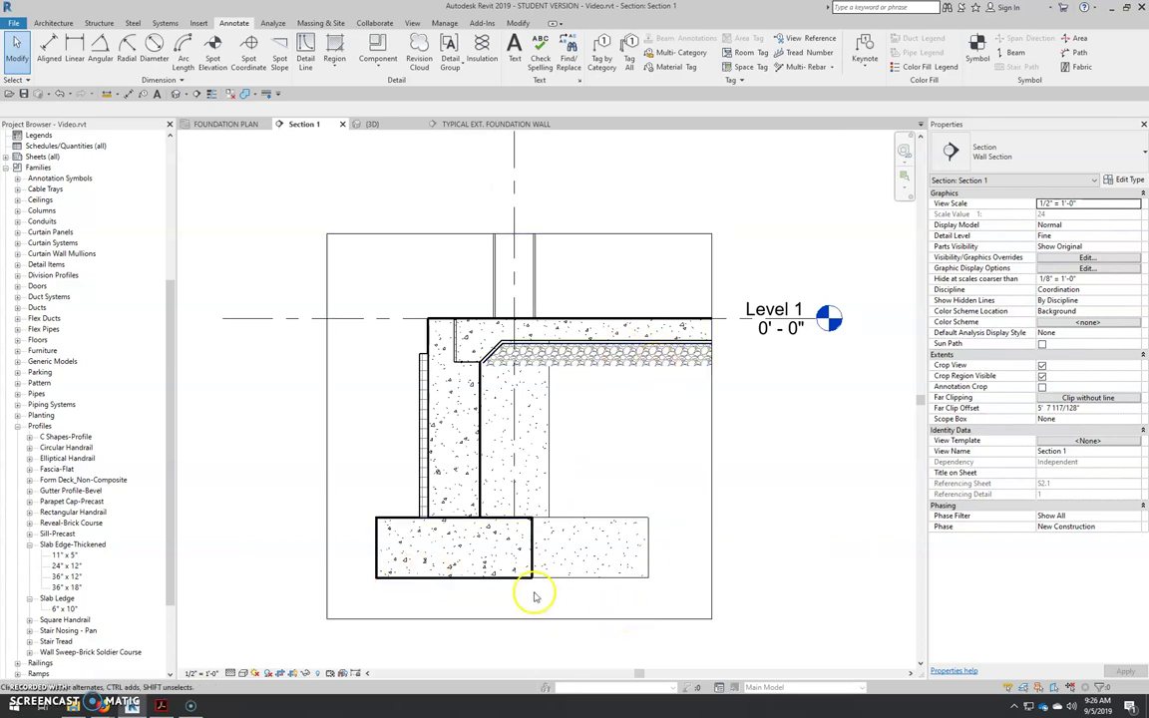
scroll(523, 325, "up", 2)
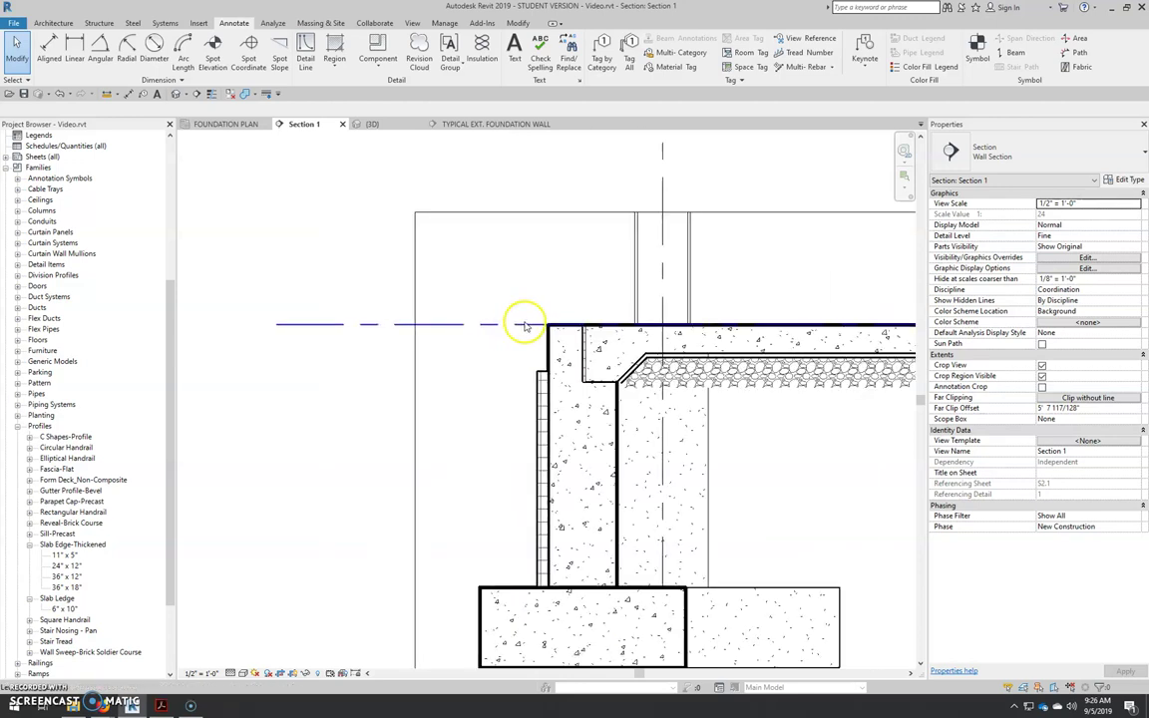
scroll(679, 385, "up", 3)
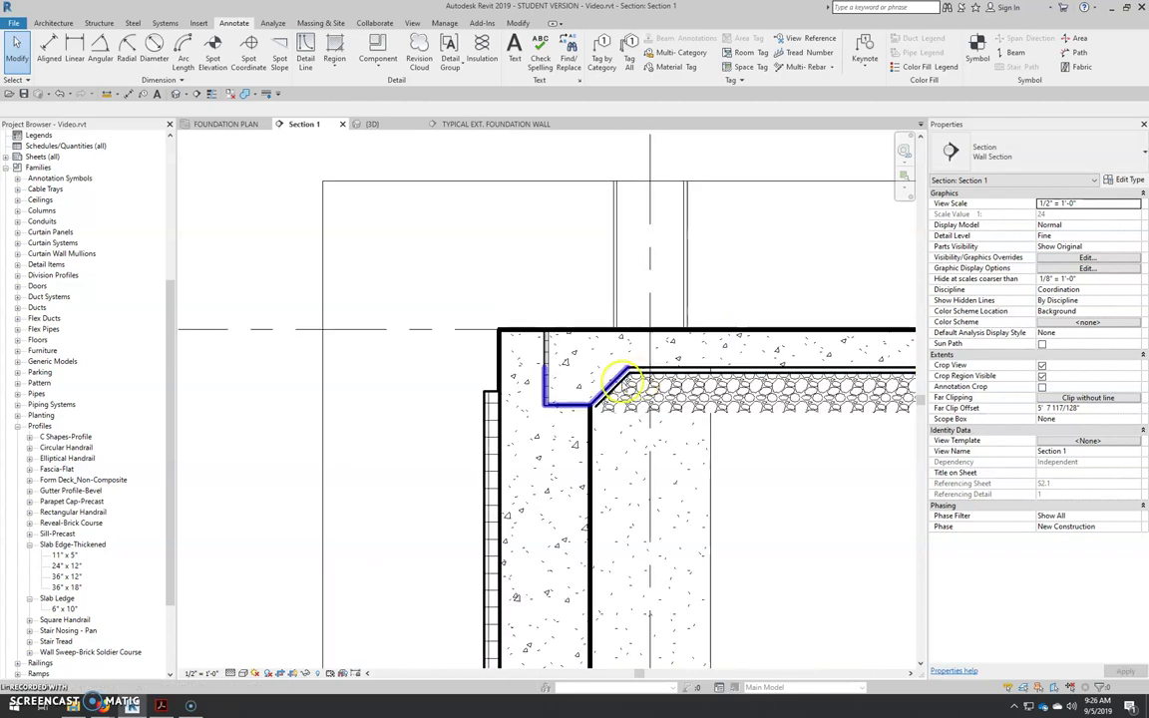
Draw a sloped Wide Lines grade line leftward from the wall's outer face and compare with the reference PDF.
left_click(304, 51)
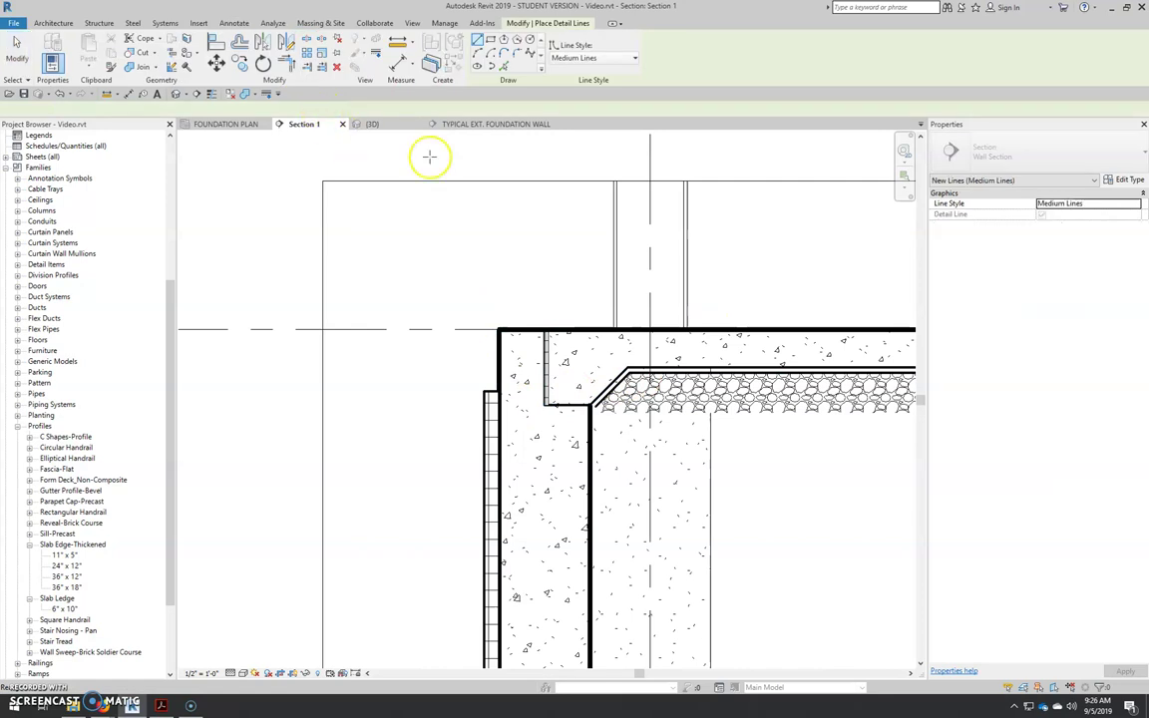
left_click(595, 58)
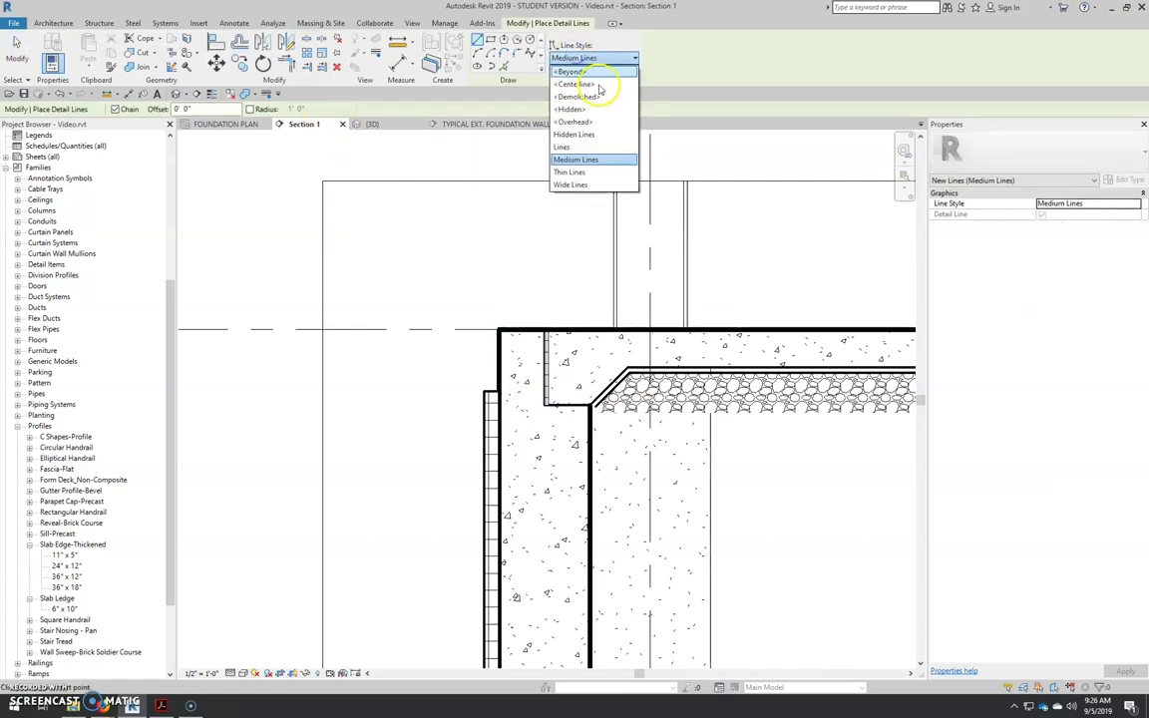
left_click(577, 185)
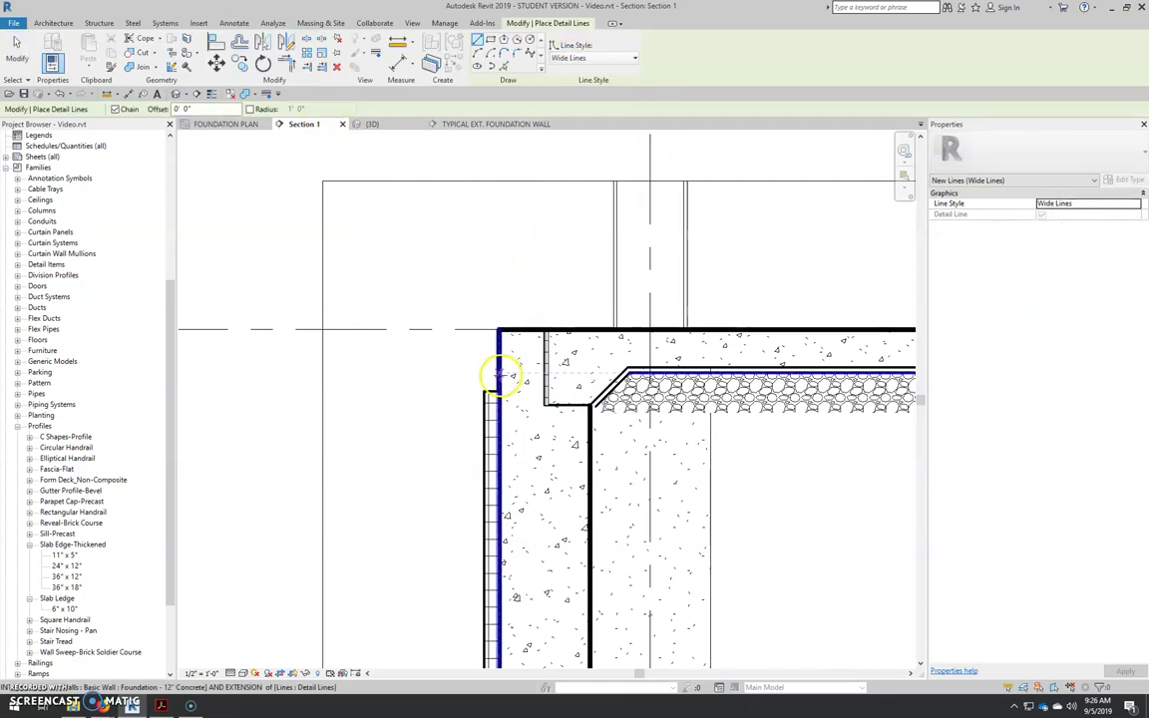
left_click(497, 391)
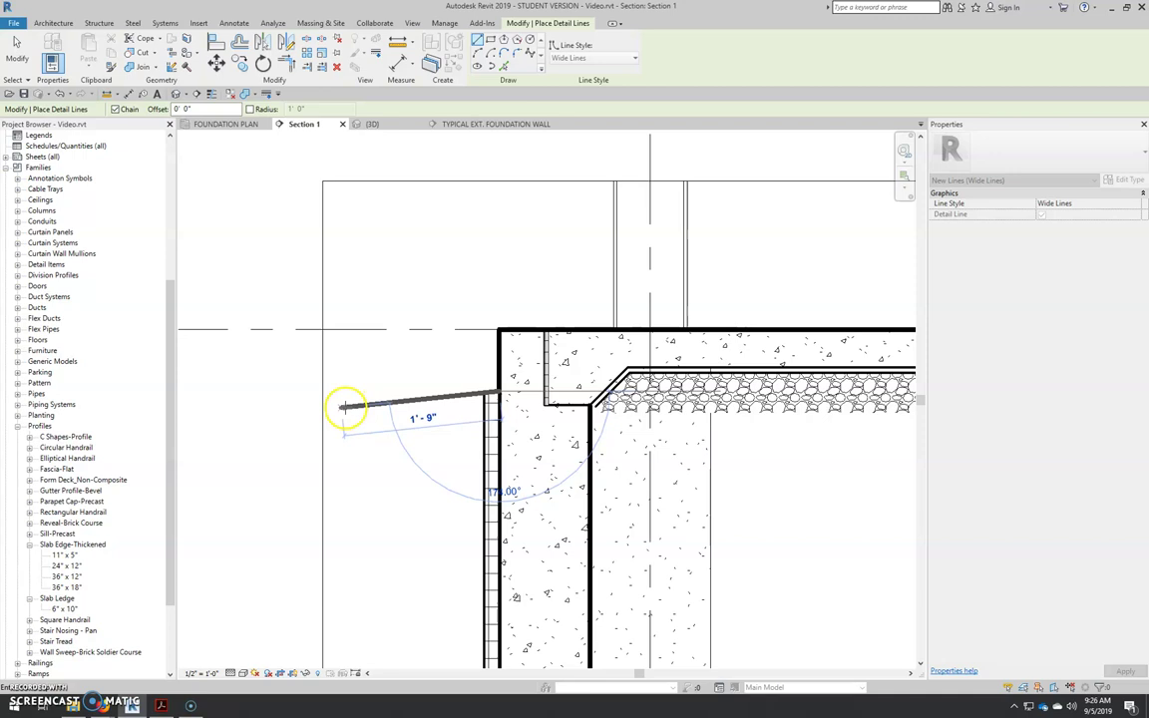
left_click(341, 409)
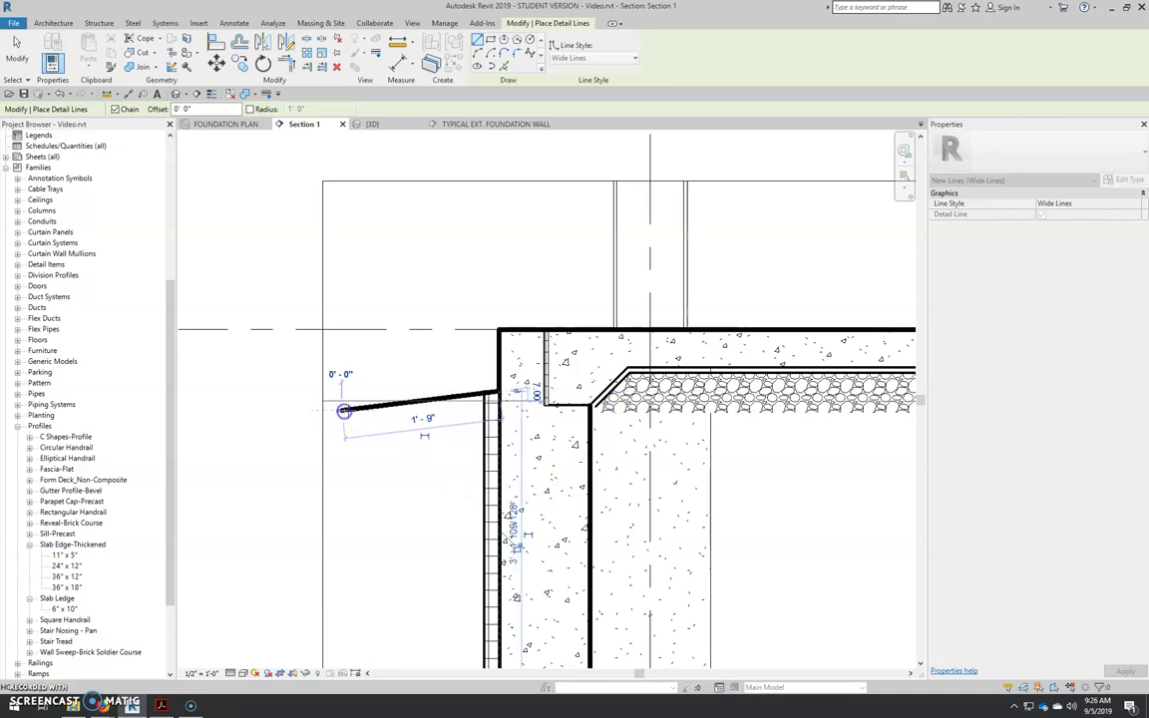
key("Escape")
key("Escape")
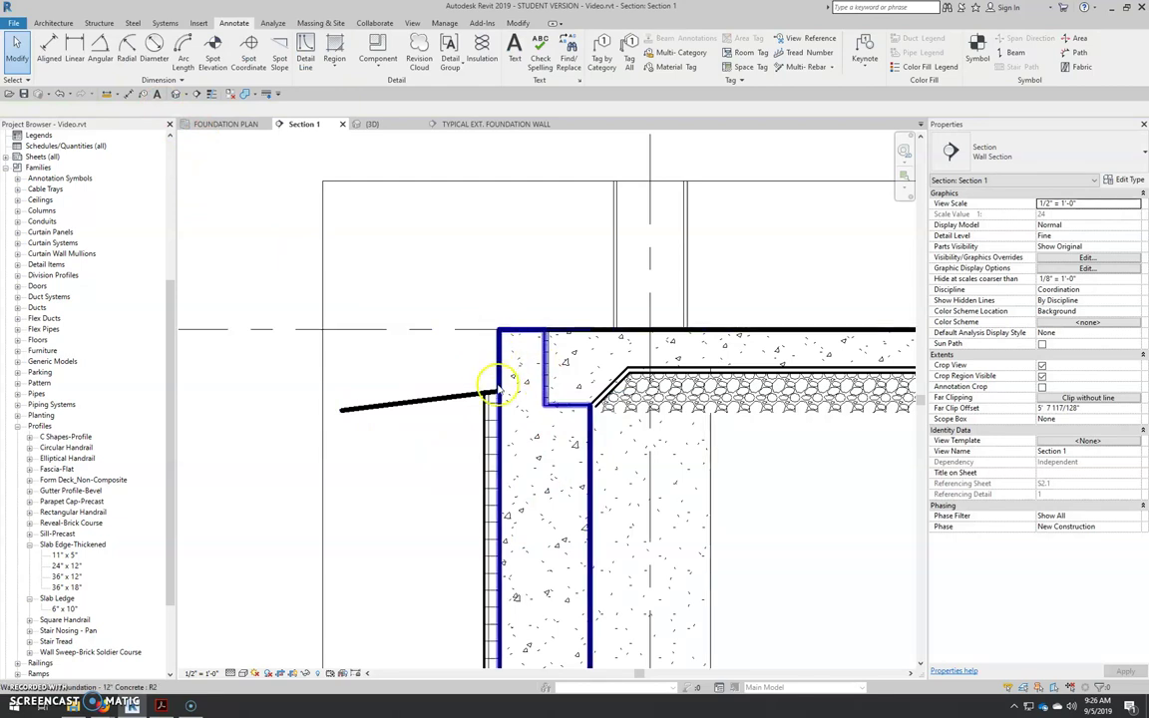
left_click(160, 705)
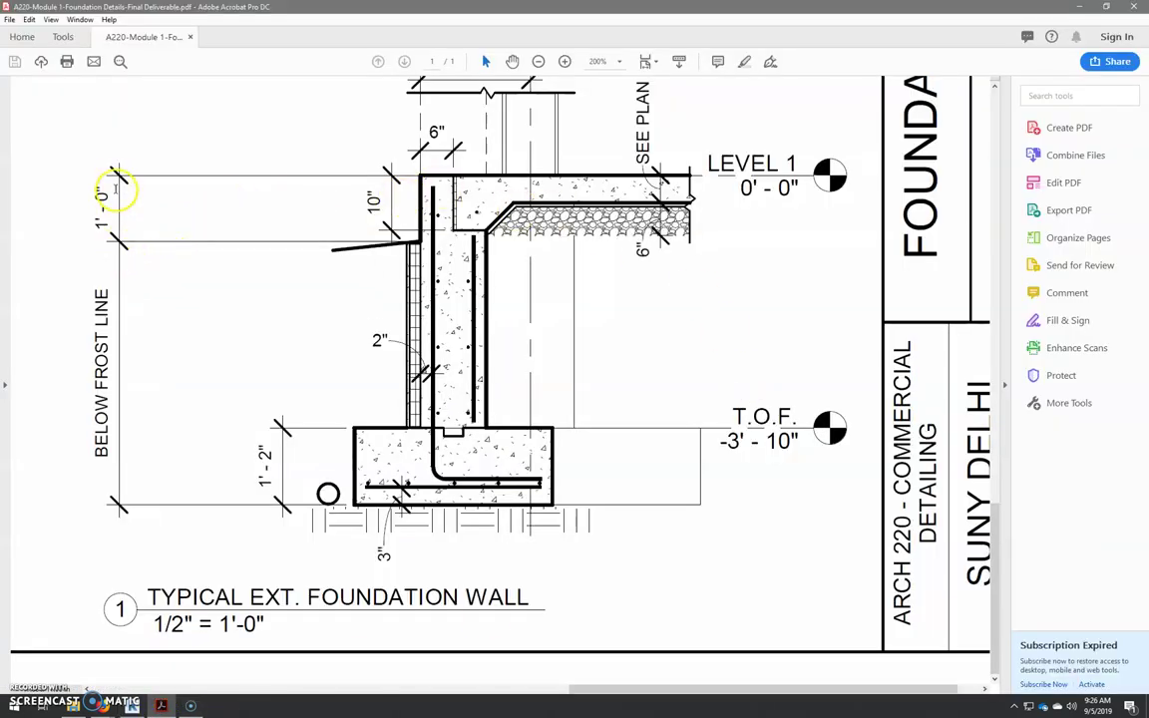
key("alt+Tab")
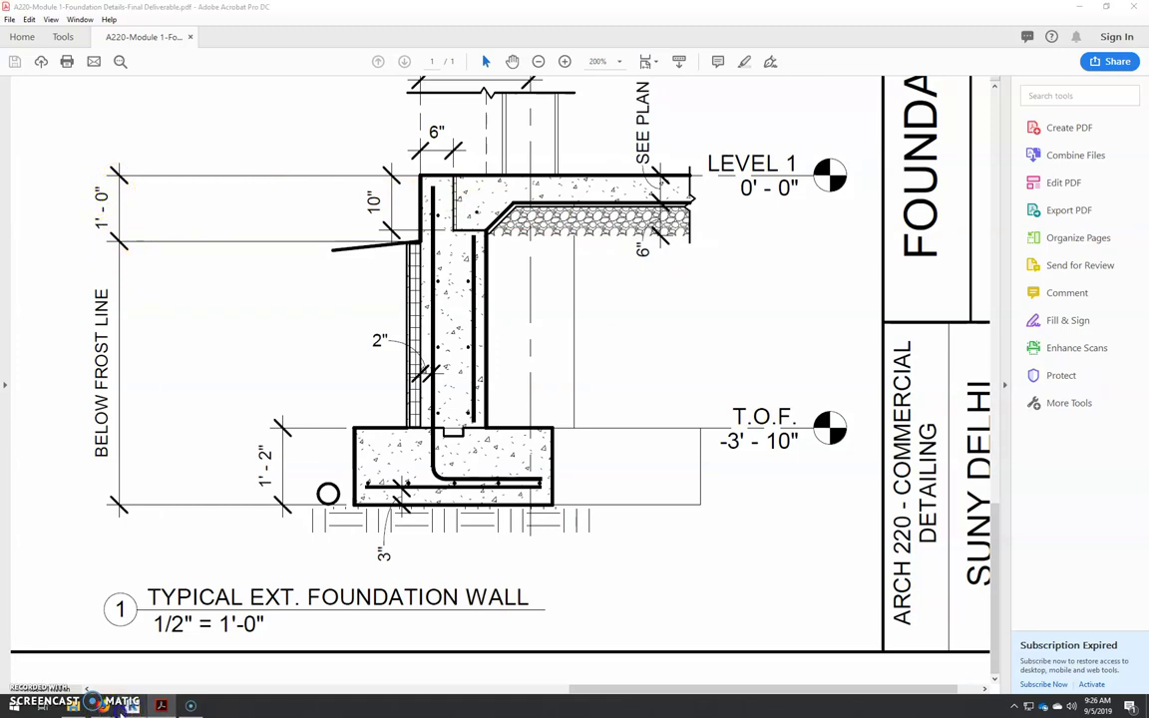
Add an aligned dimension string from wall top to grade corner to footing bottom, left of the wall.
left_click(128, 93)
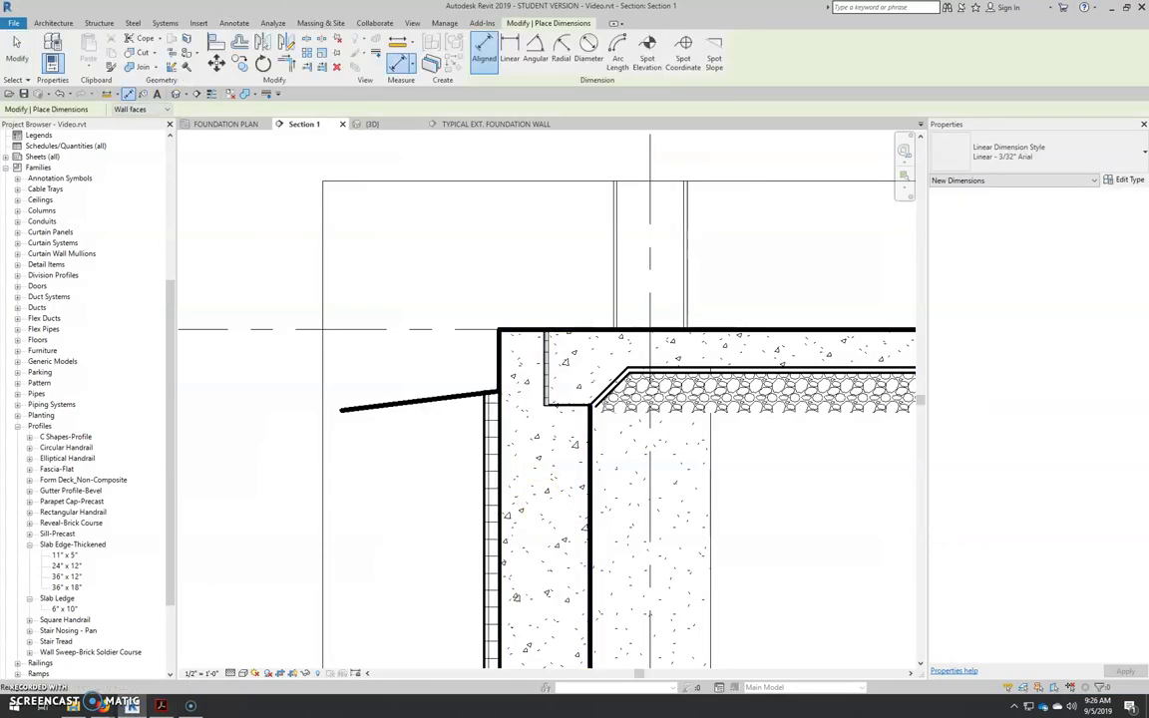
scroll(531, 468, "down", 3)
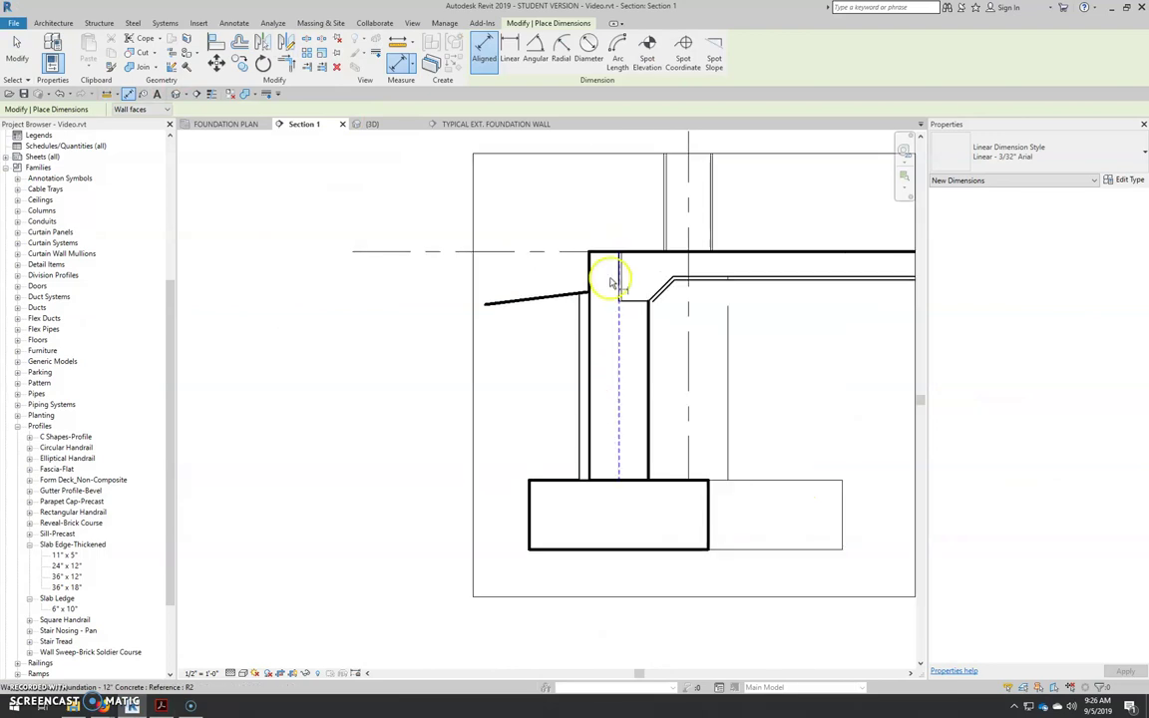
left_click(605, 259)
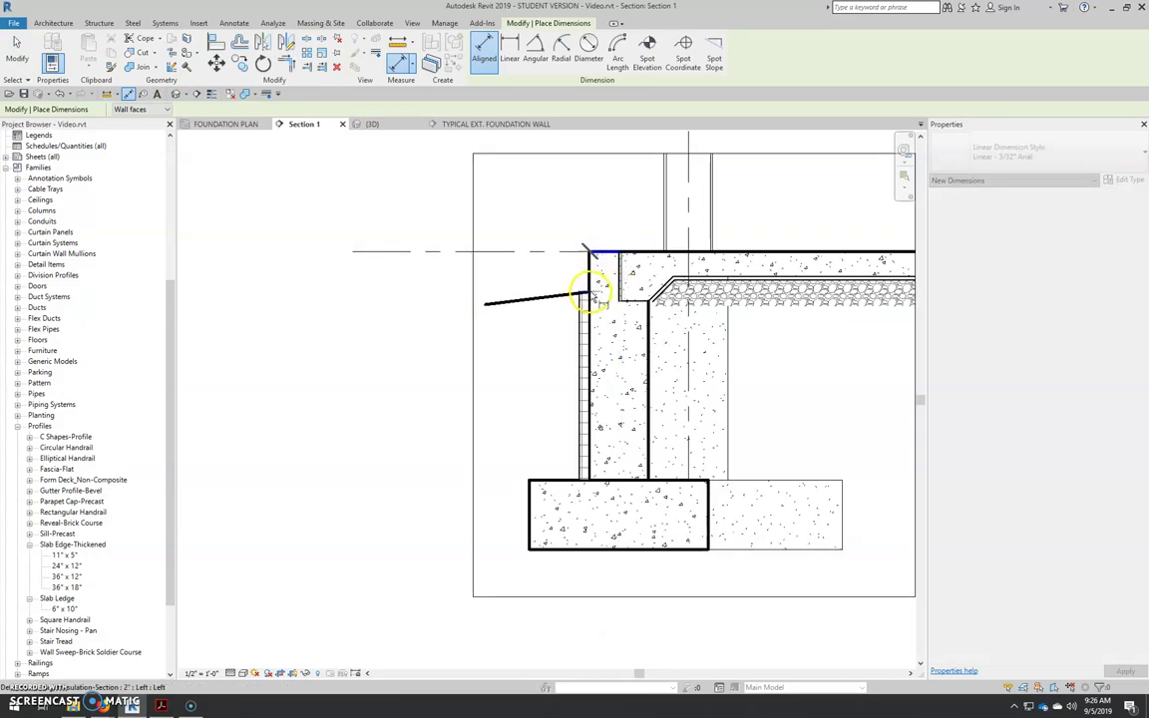
scroll(591, 295, "up", 6)
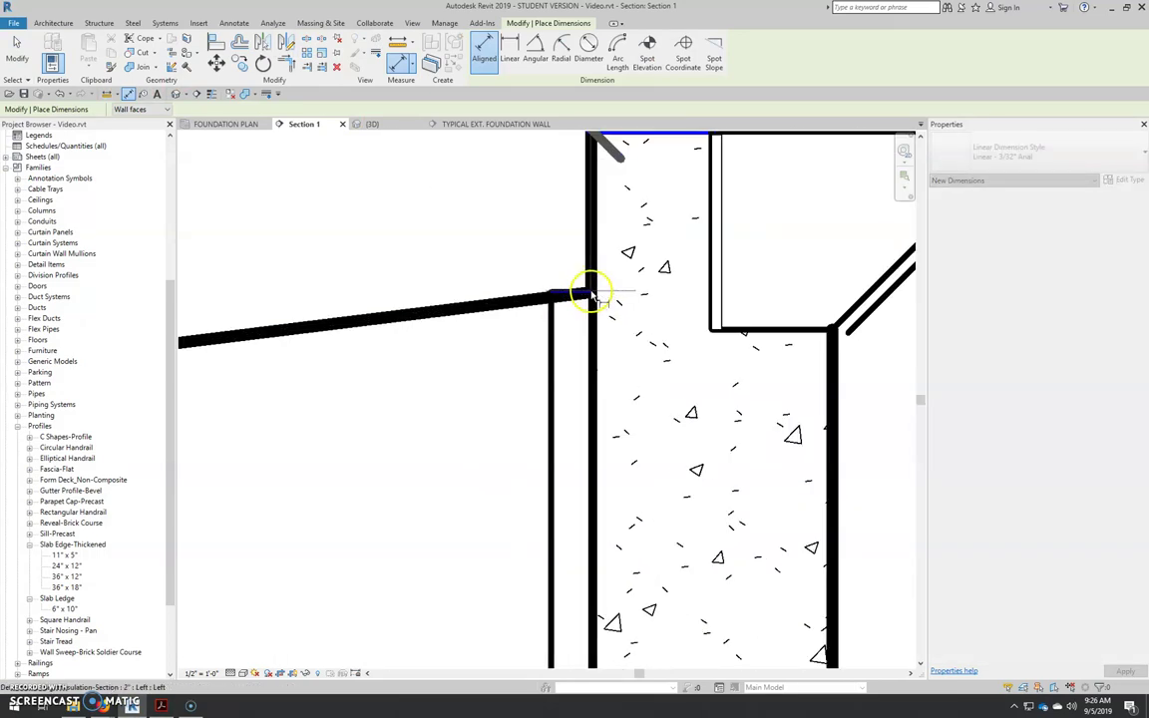
left_click(591, 295)
scroll(591, 295, "down", 5)
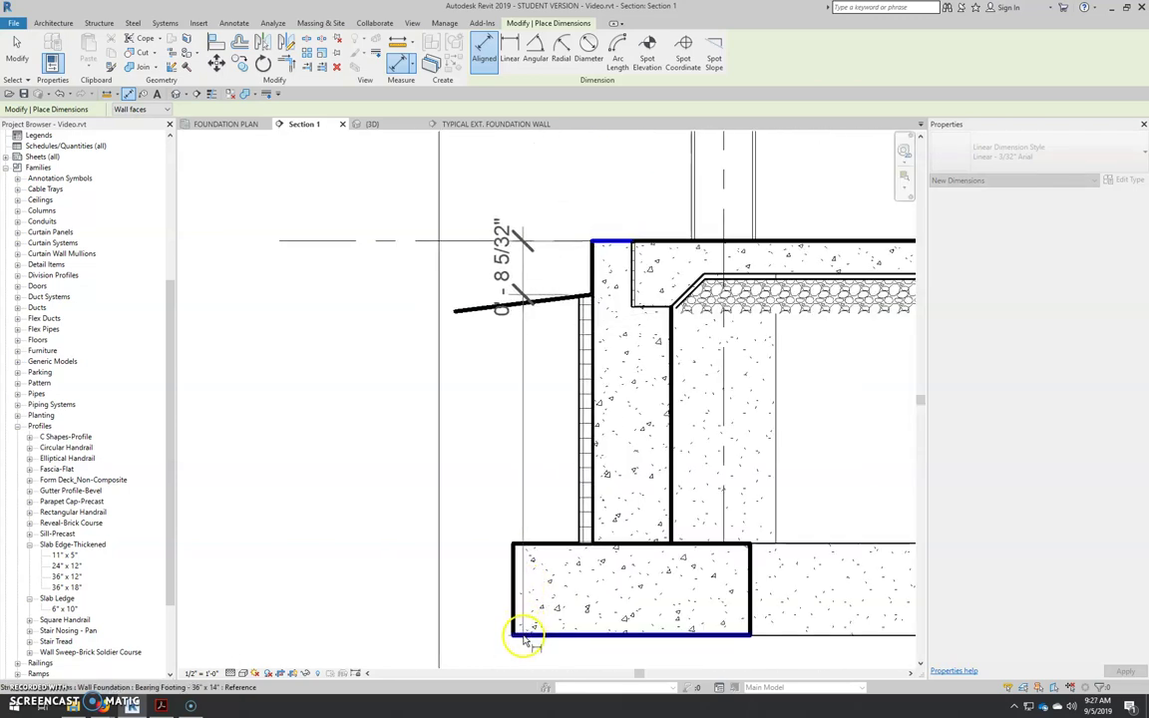
left_click(492, 634)
left_click(355, 593)
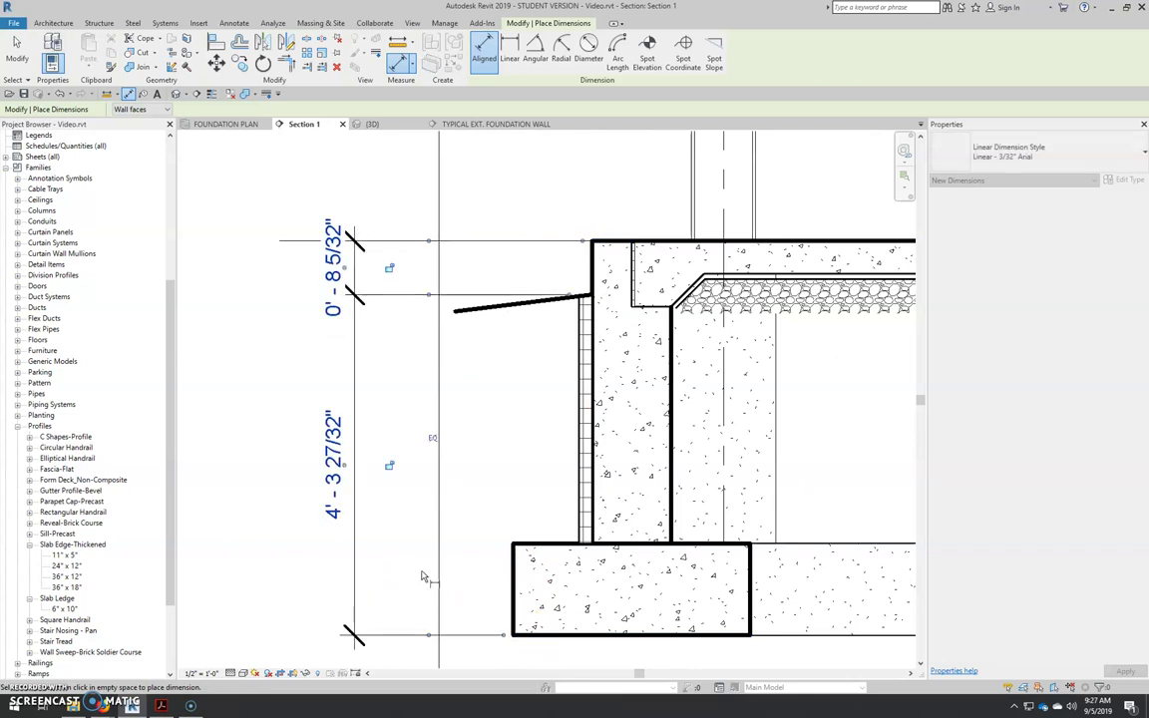
key("Escape")
Select the sloped grade line, then the 2" rigid insulation strip to adjust its offset above grade.
scroll(561, 348, "up", 2)
left_click(554, 301)
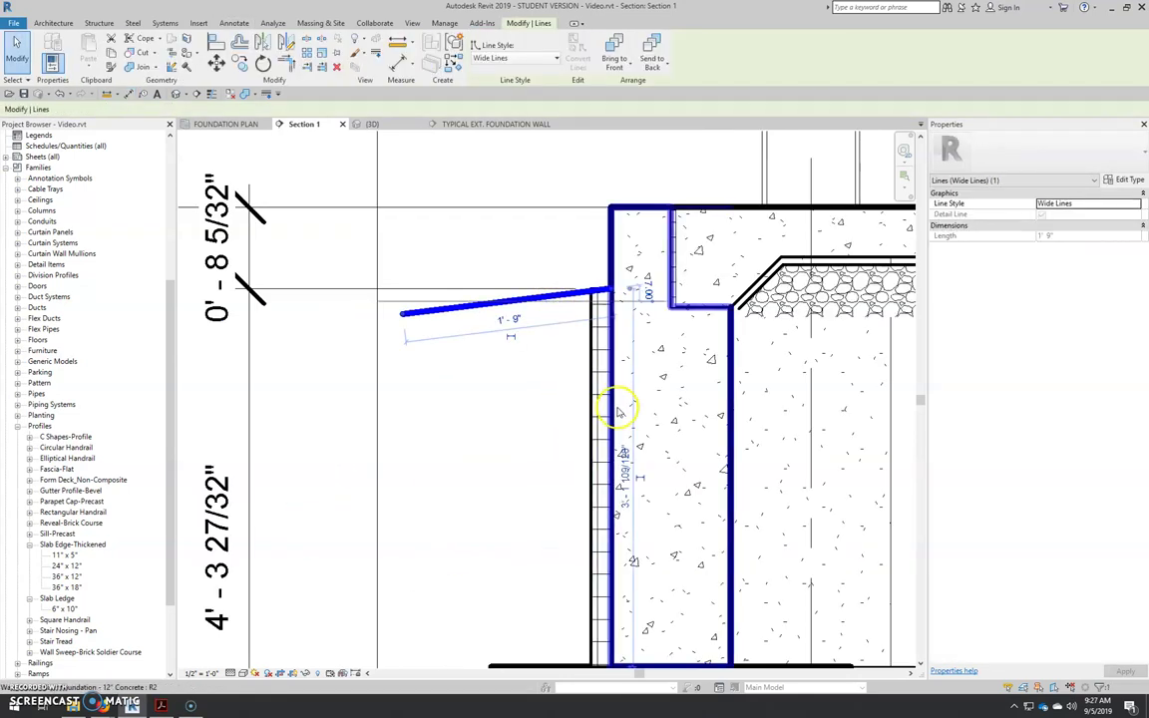
scroll(611, 405, "down", 2)
scroll(520, 333, "up", 2)
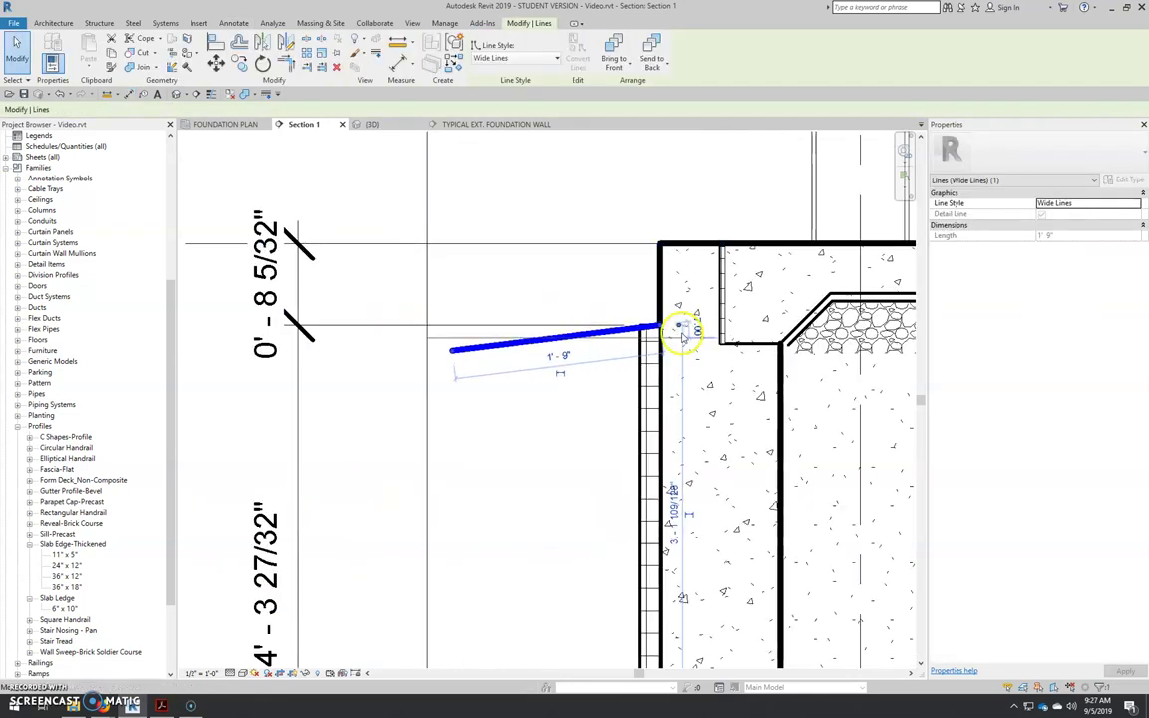
scroll(658, 329, "down", 2)
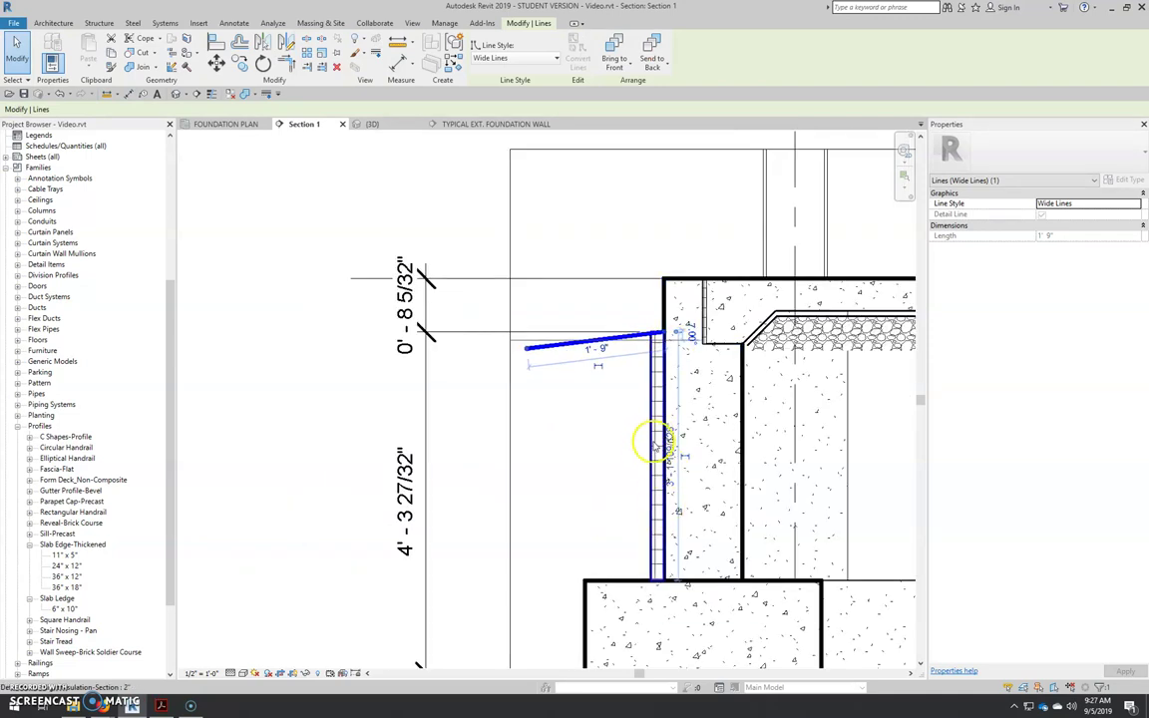
left_click(658, 443)
scroll(635, 330, "up", 2)
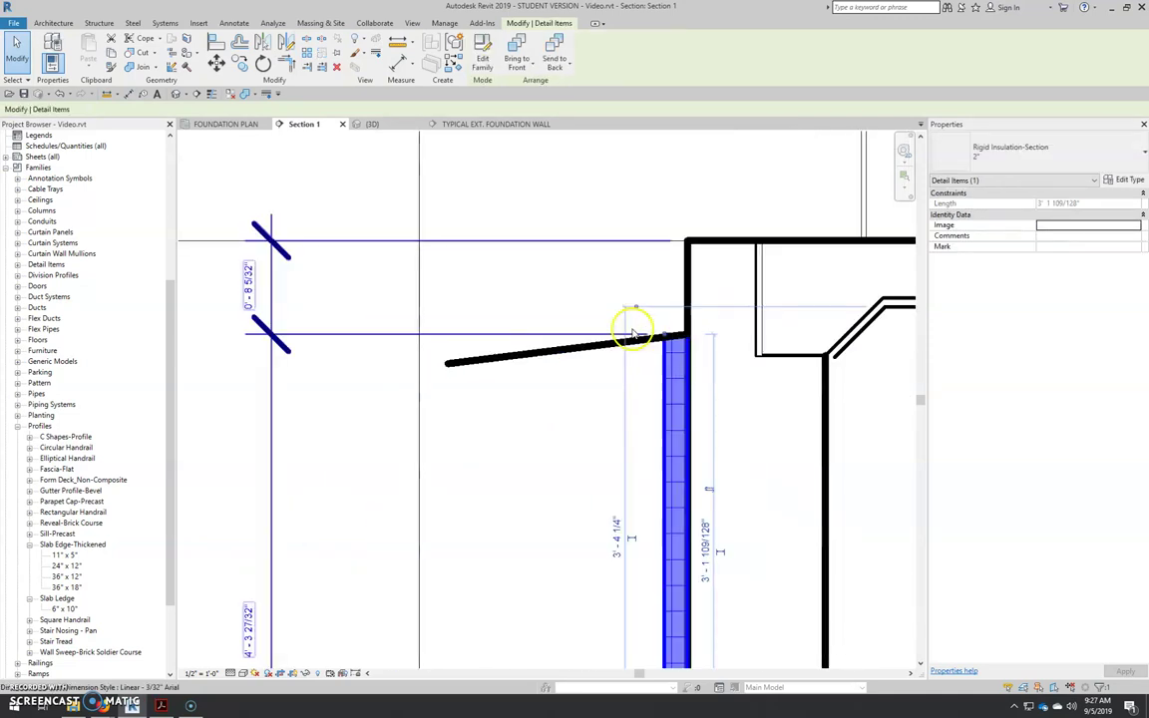
key("Escape")
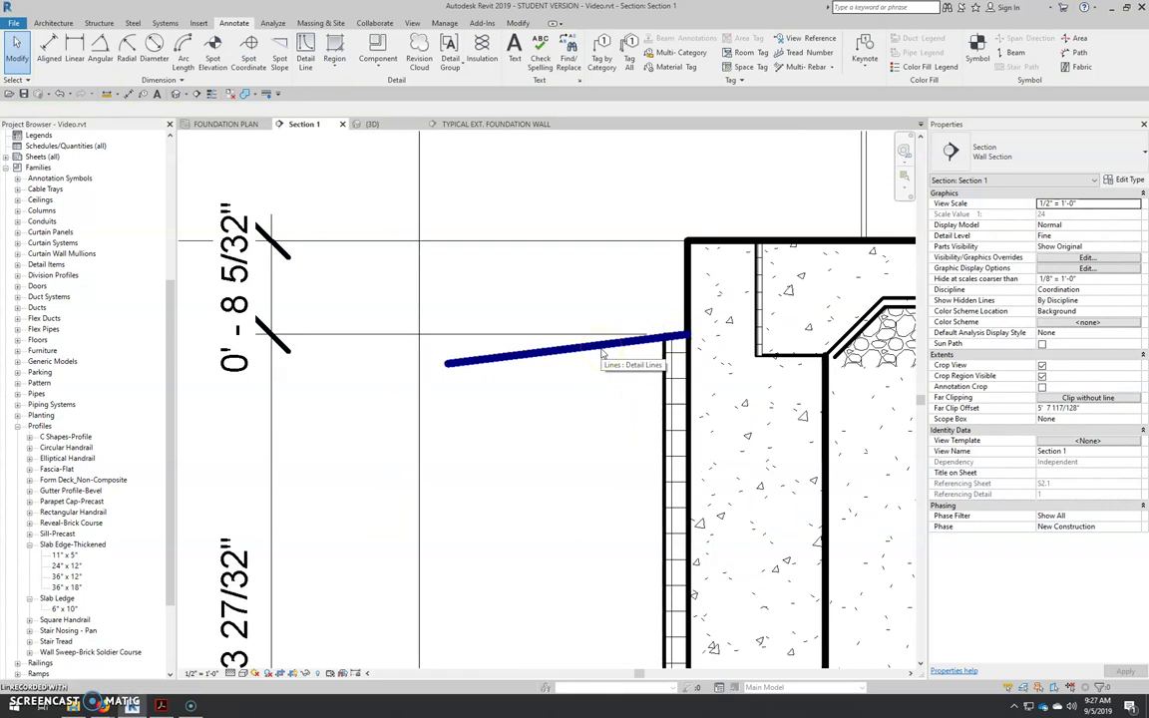
left_click(675, 349)
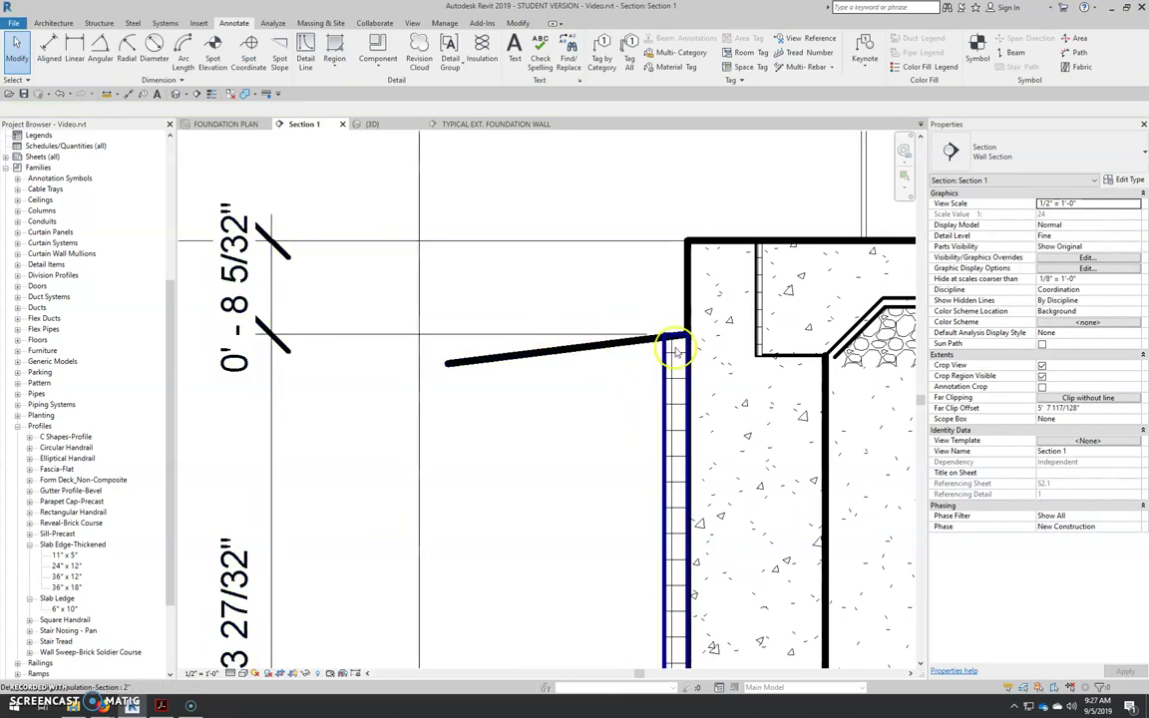
scroll(675, 349, "down", 2)
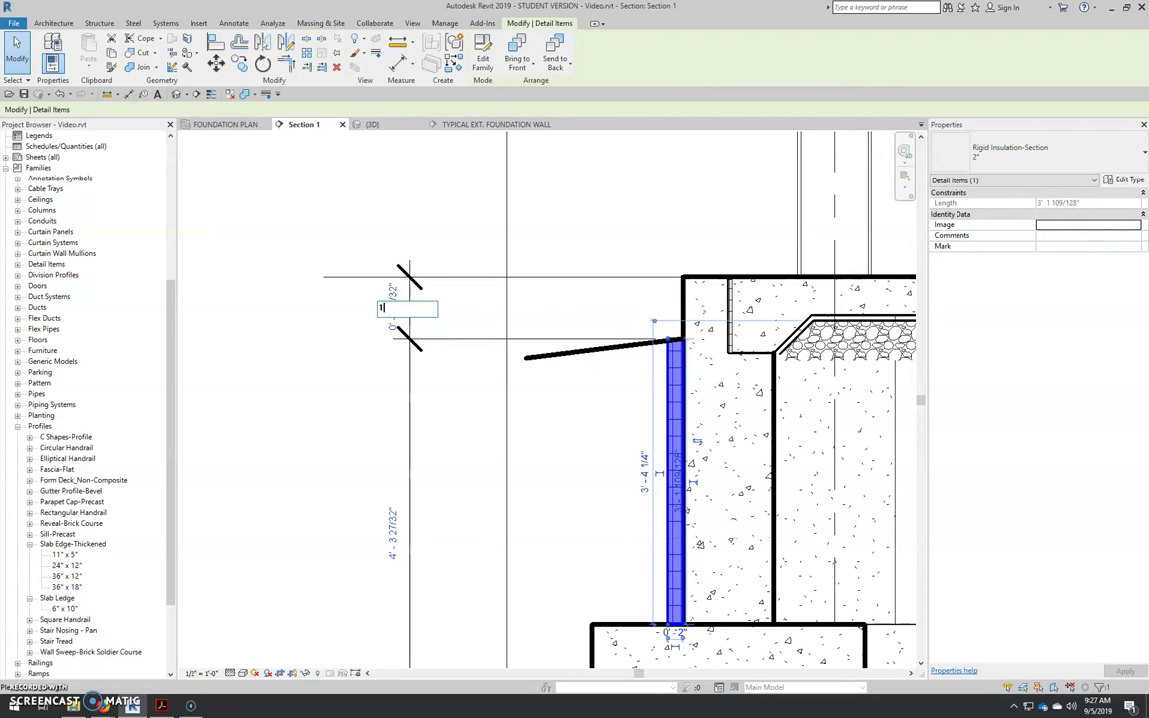
left_click(496, 369)
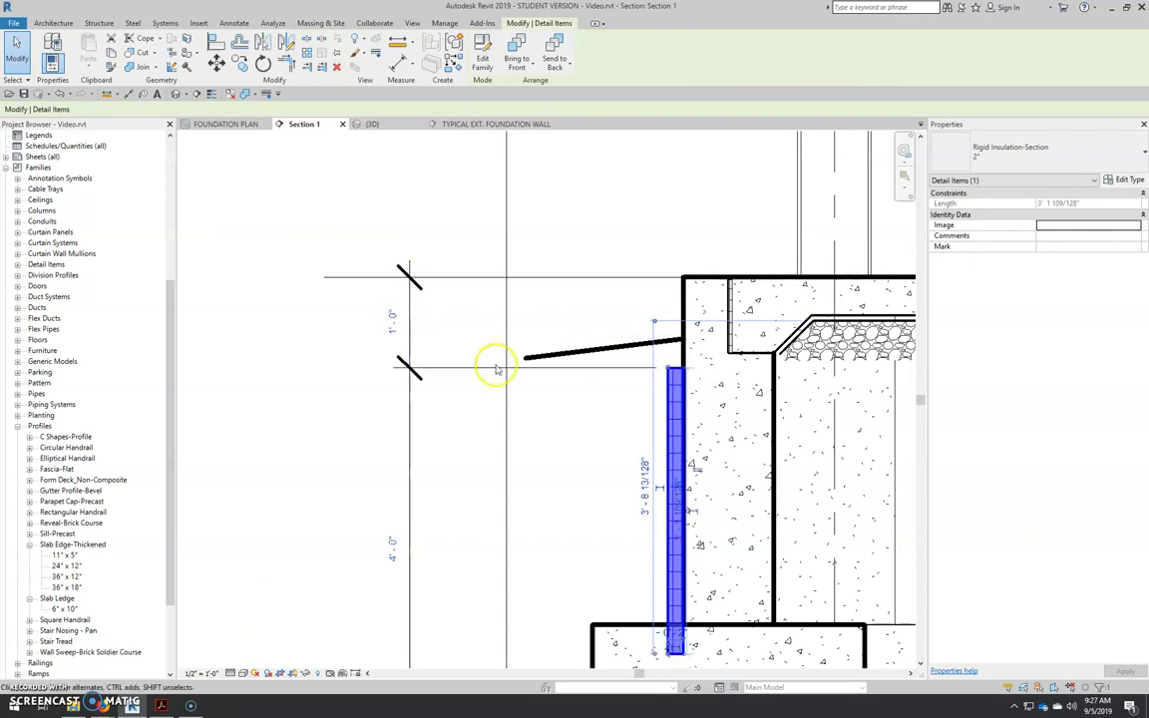
left_click(616, 344)
scroll(615, 340, "up", 3)
left_click_drag(649, 339, 646, 376, "ctrl")
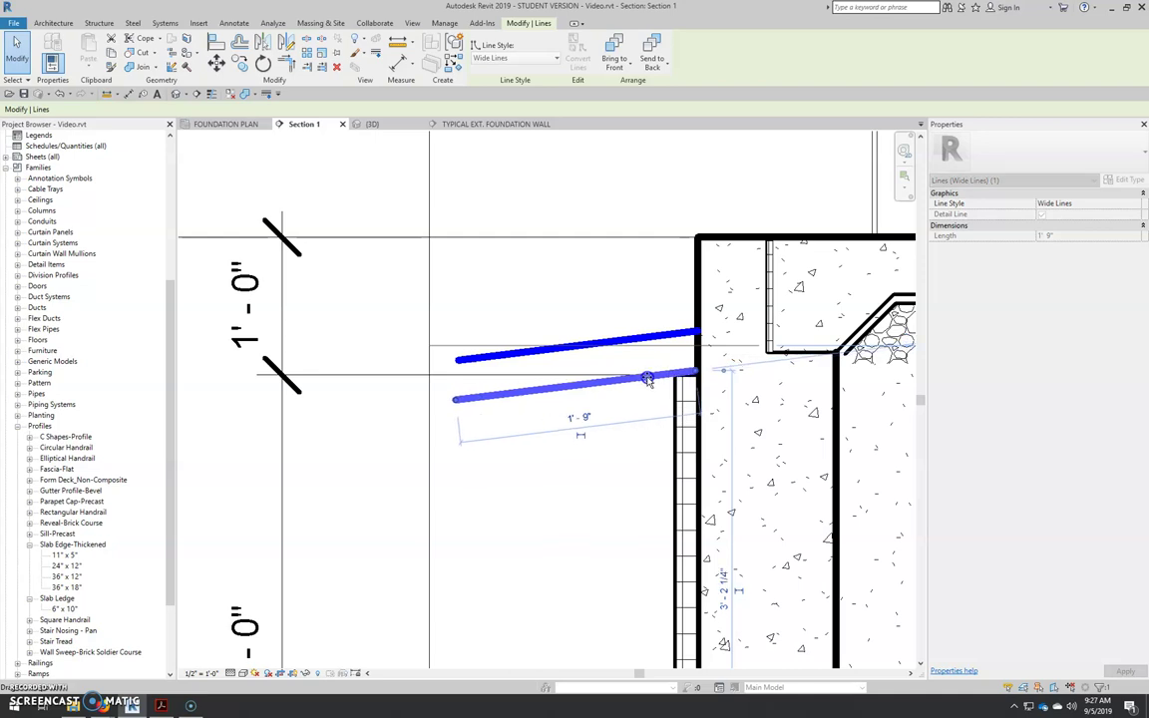
scroll(646, 381, "down", 2)
key("Escape")
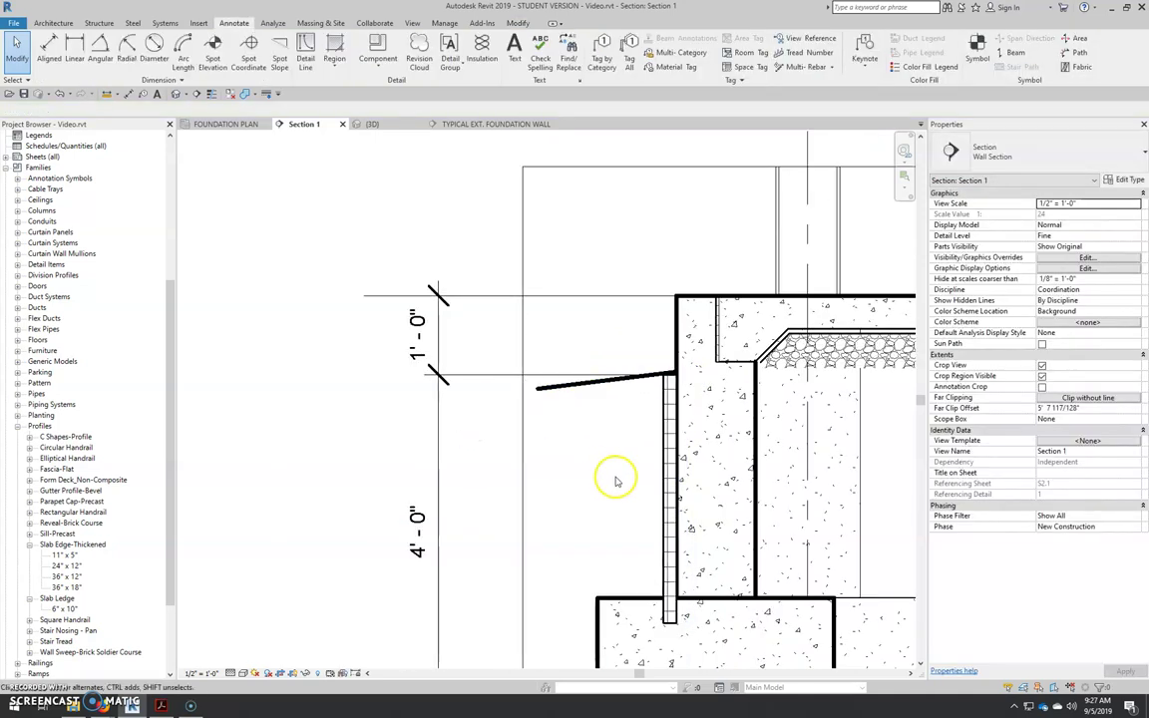
left_click(668, 542)
scroll(666, 602, "down", 1)
left_click(672, 436)
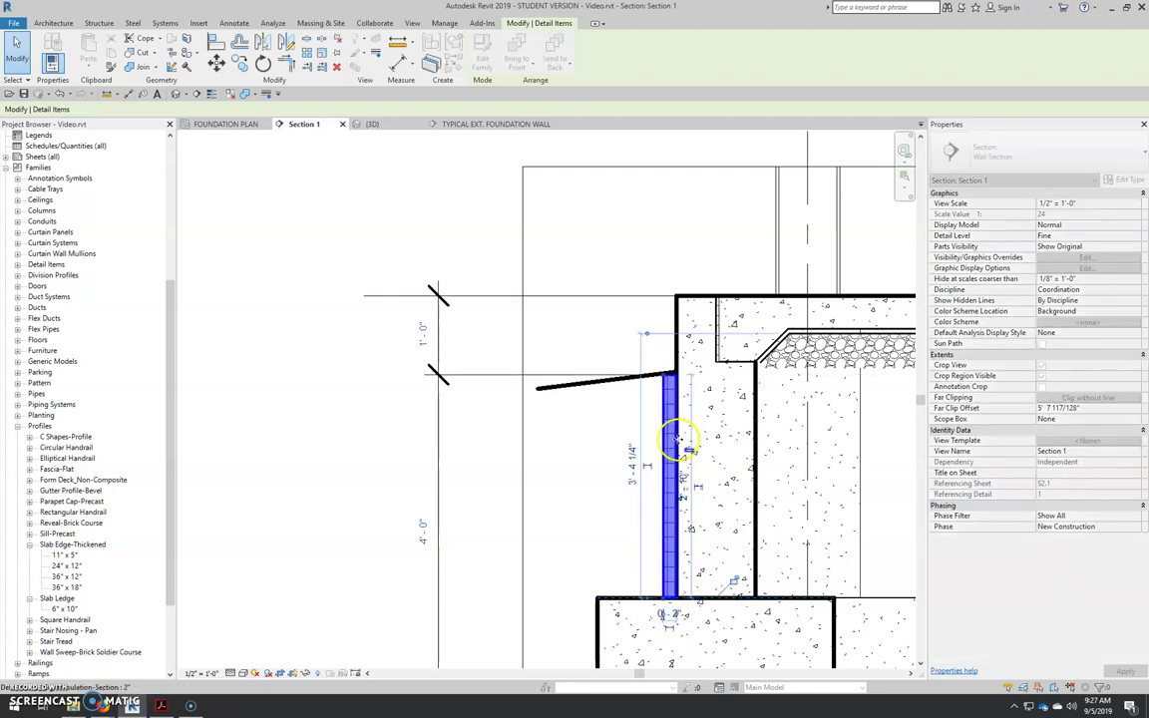
scroll(697, 492, "down", 2)
key("Escape")
scroll(651, 474, "up", 3)
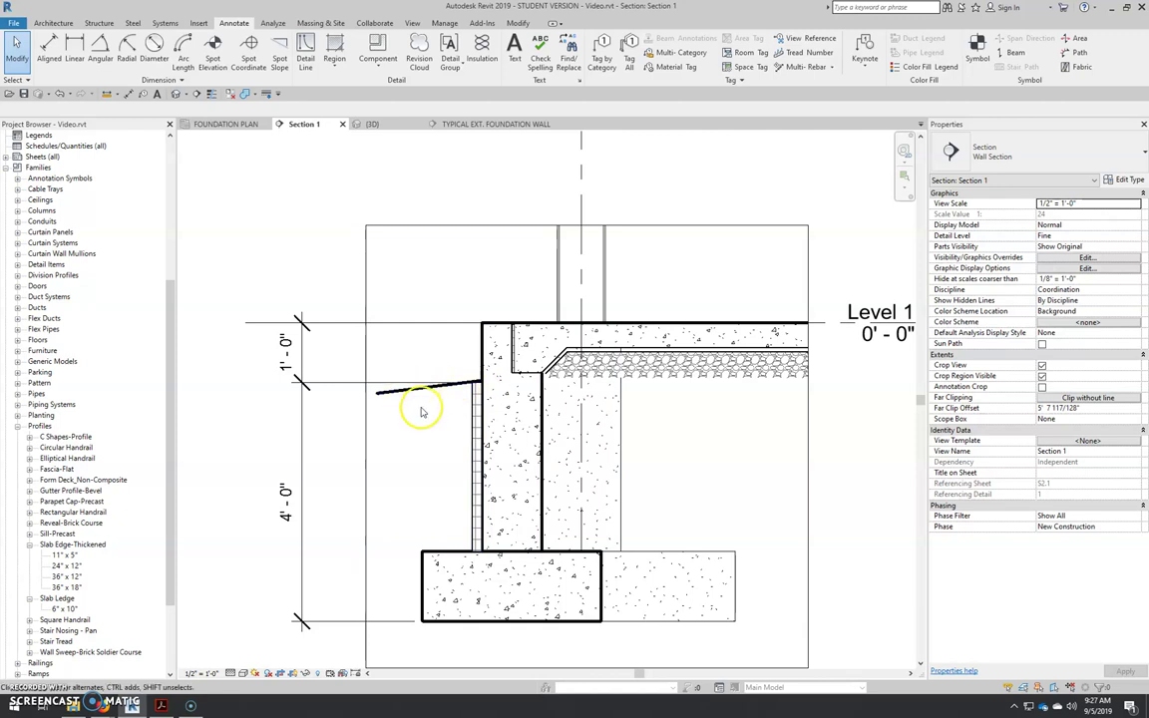
left_click(349, 387)
scroll(398, 389, "up", 5)
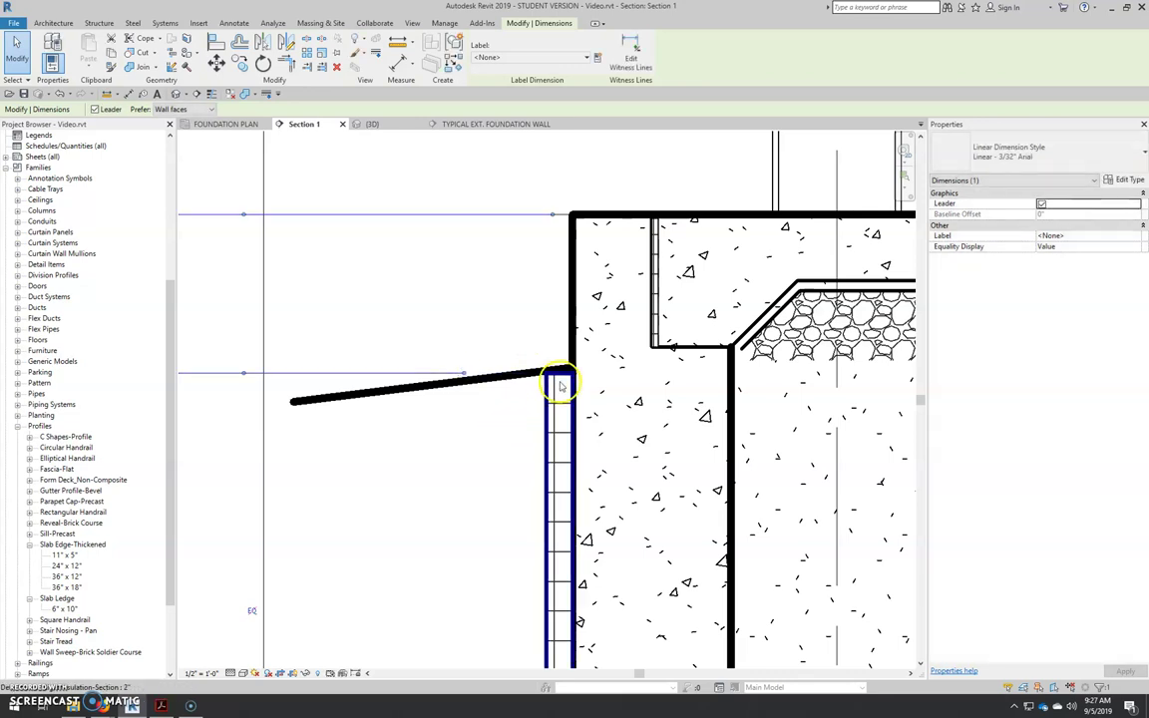
left_click(524, 381)
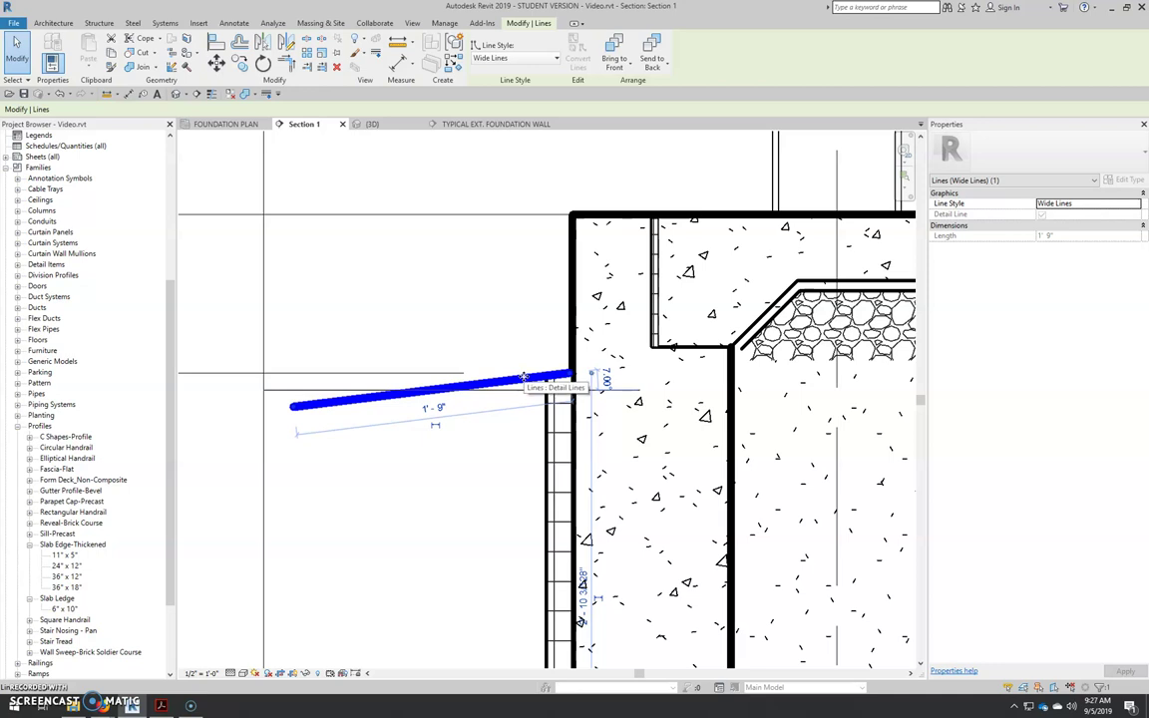
scroll(479, 464, "down", 3)
key("Escape")
Replace the 4'-0" dimension's value with the text BELOW FROST LINE.
scroll(475, 502, "down", 4)
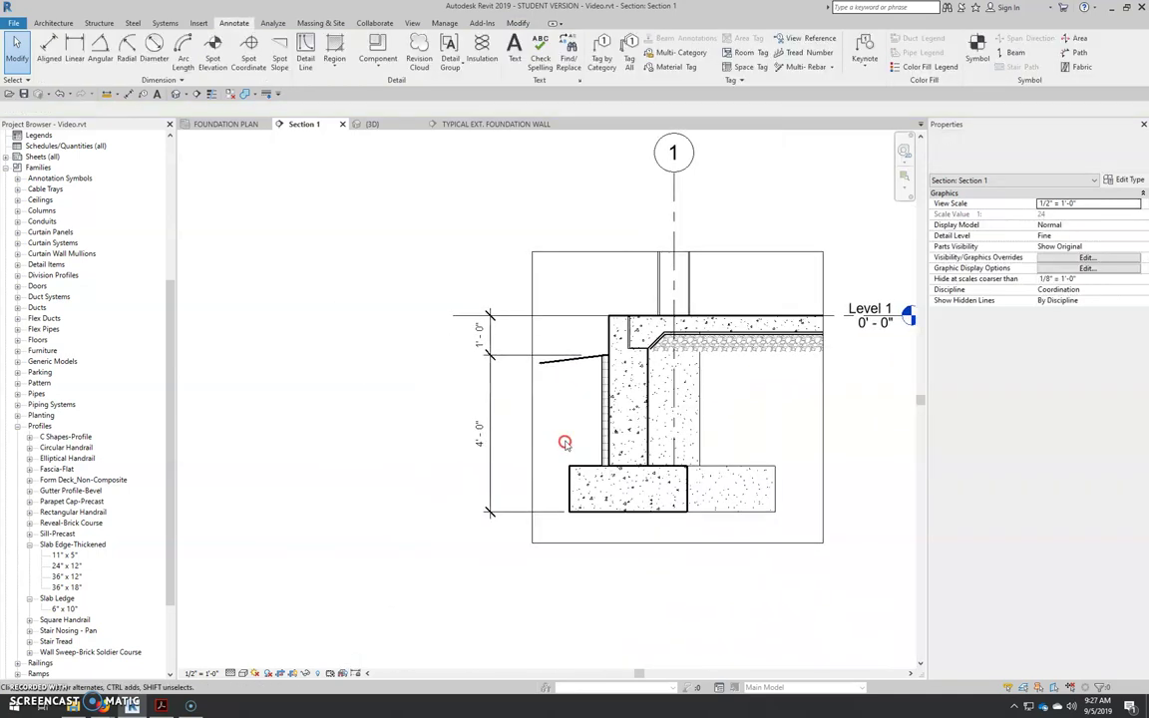
scroll(565, 442, "up", 1)
middle_click_drag(569, 443, 539, 449)
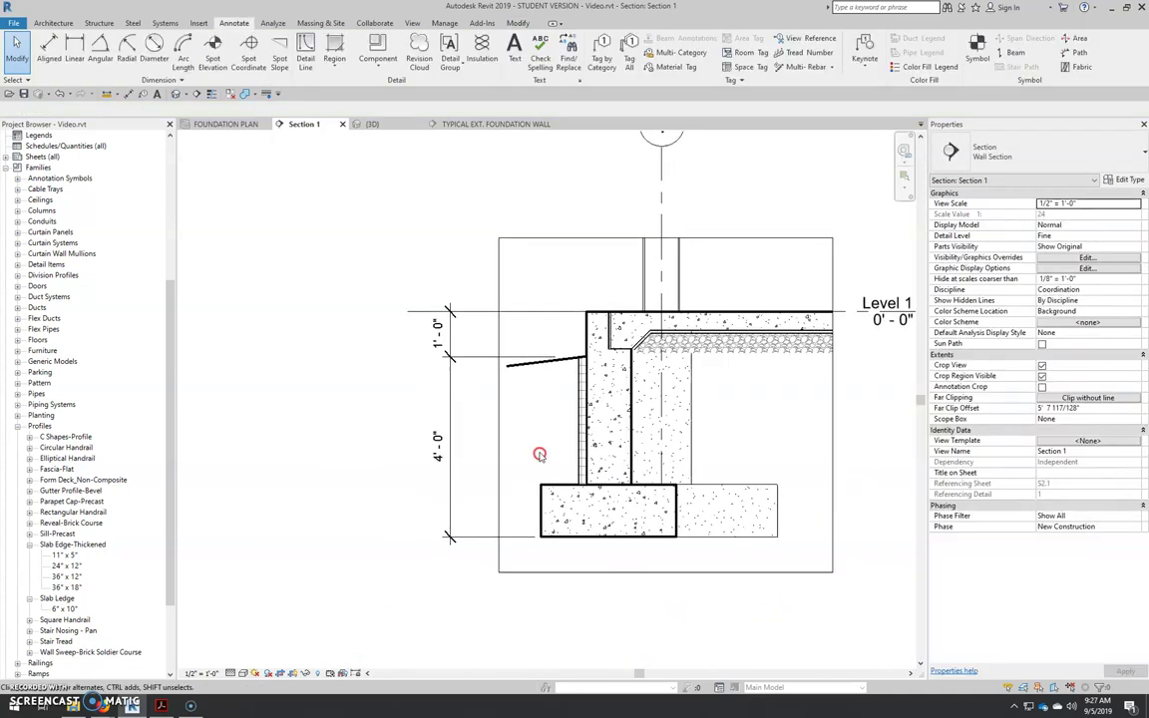
left_click(437, 438)
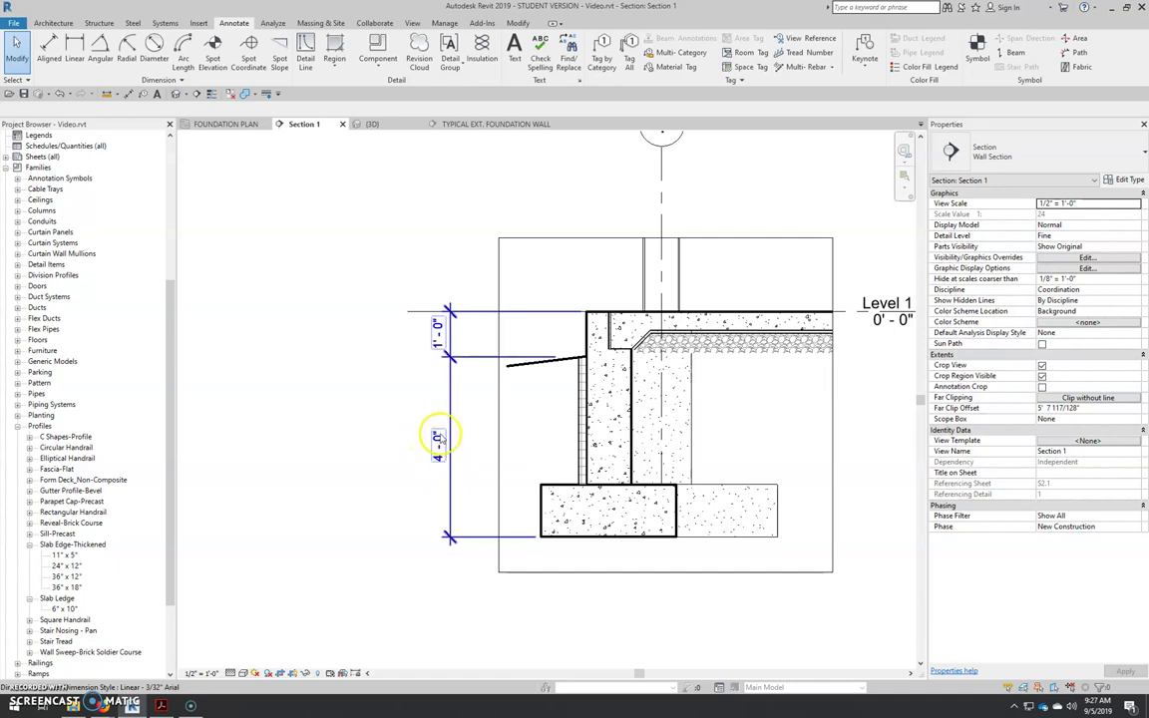
left_click(439, 449)
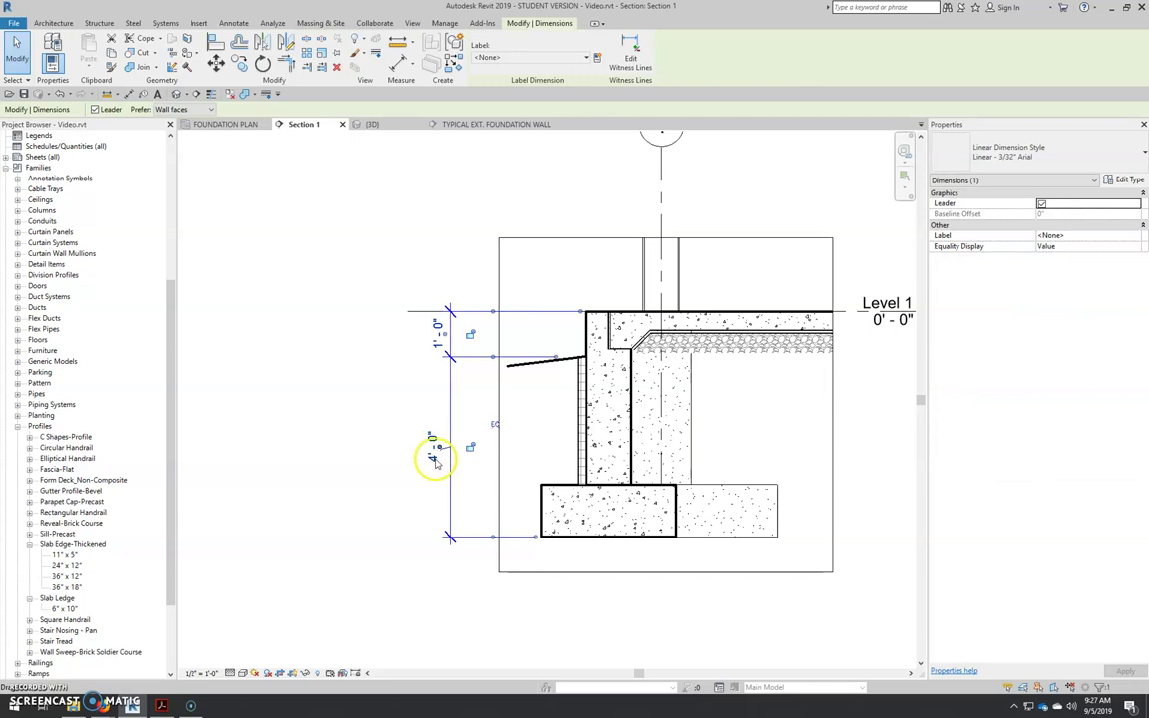
key("Escape")
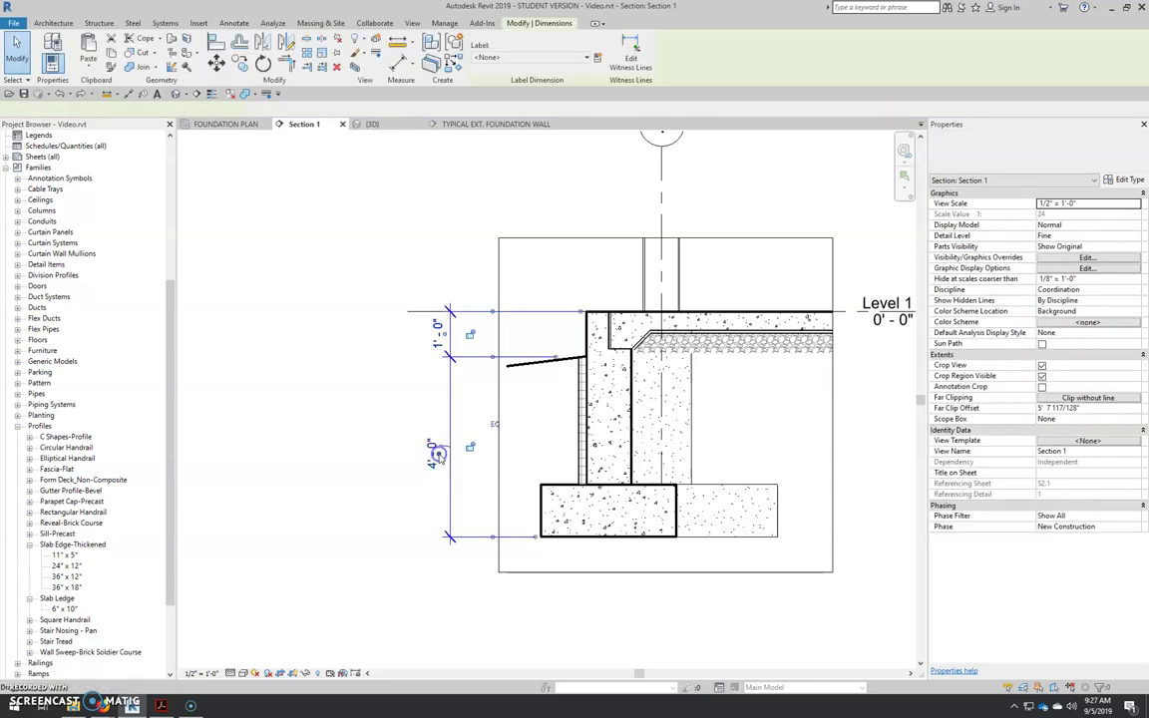
left_click(436, 457)
key("Escape")
left_click(435, 457)
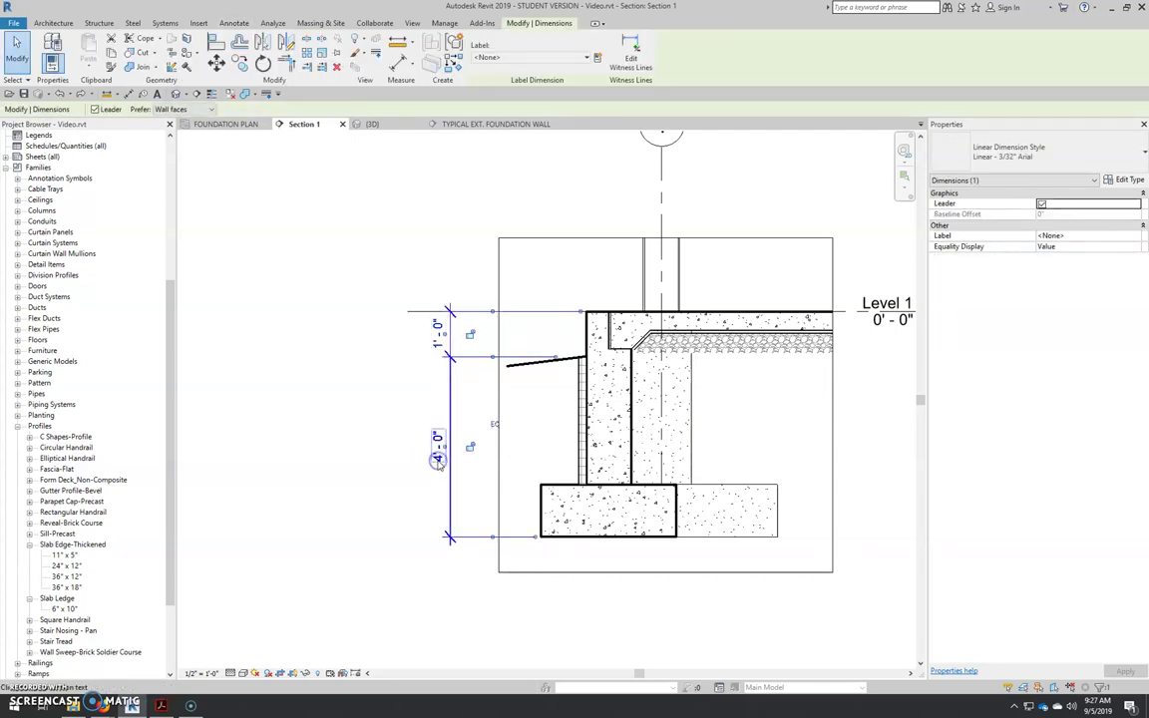
left_click(437, 457)
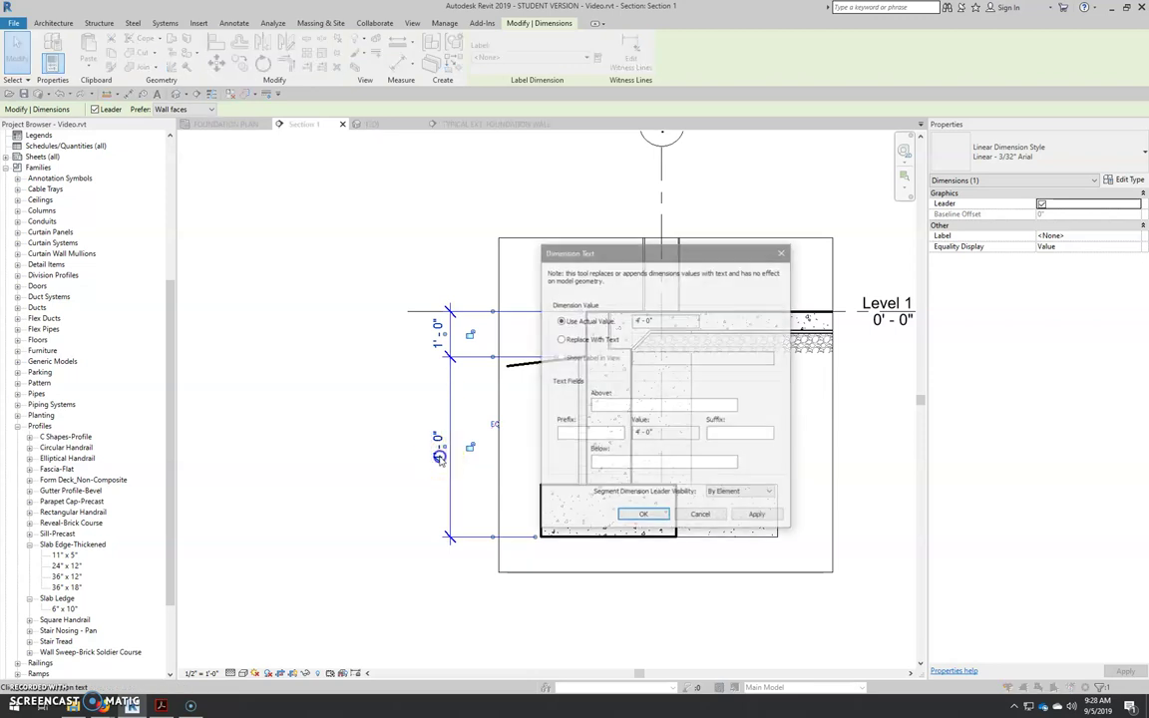
left_click(560, 339)
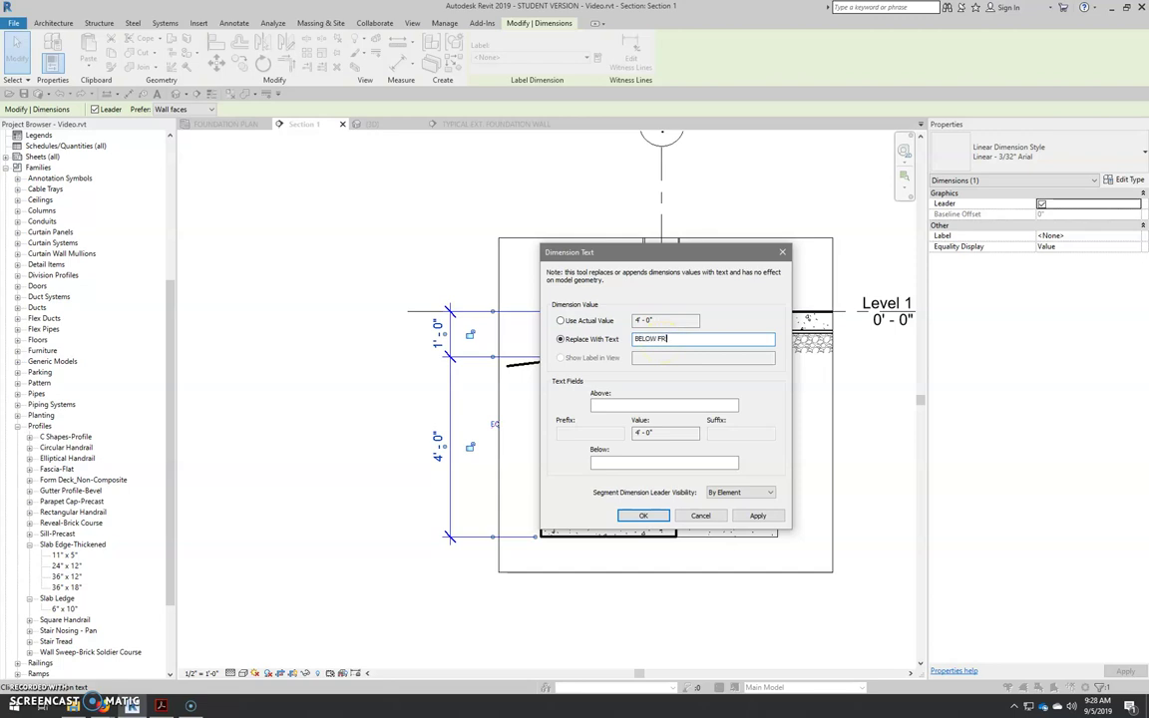
key("Return")
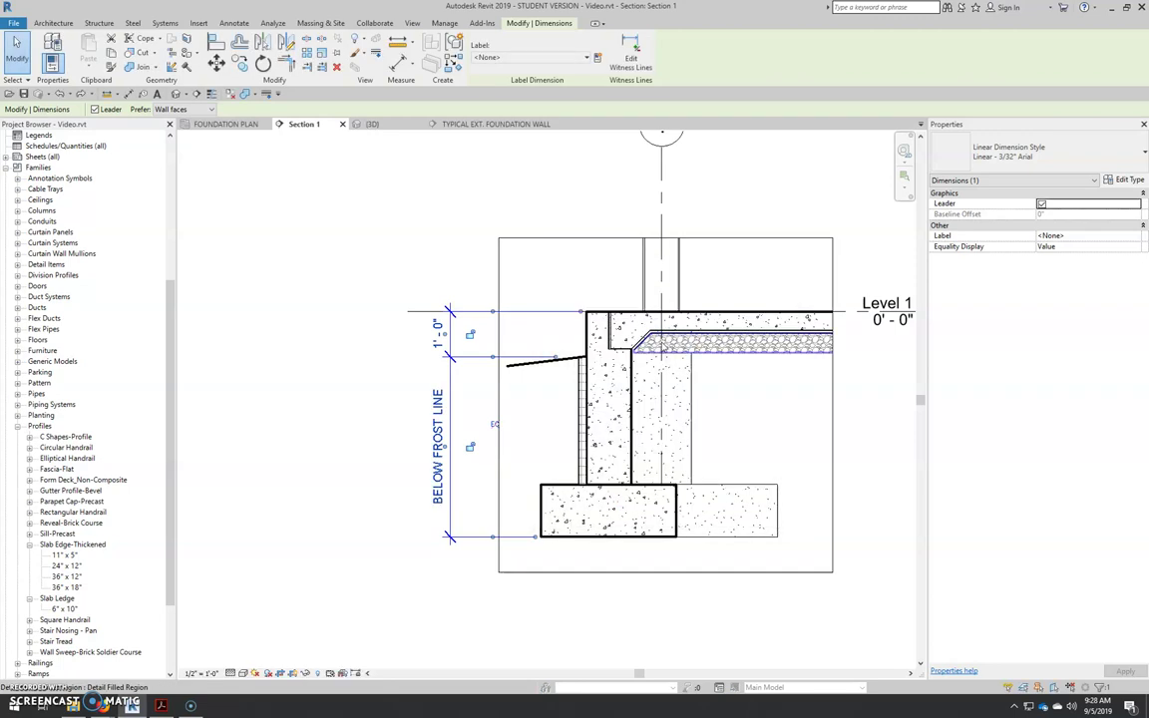
key("Escape")
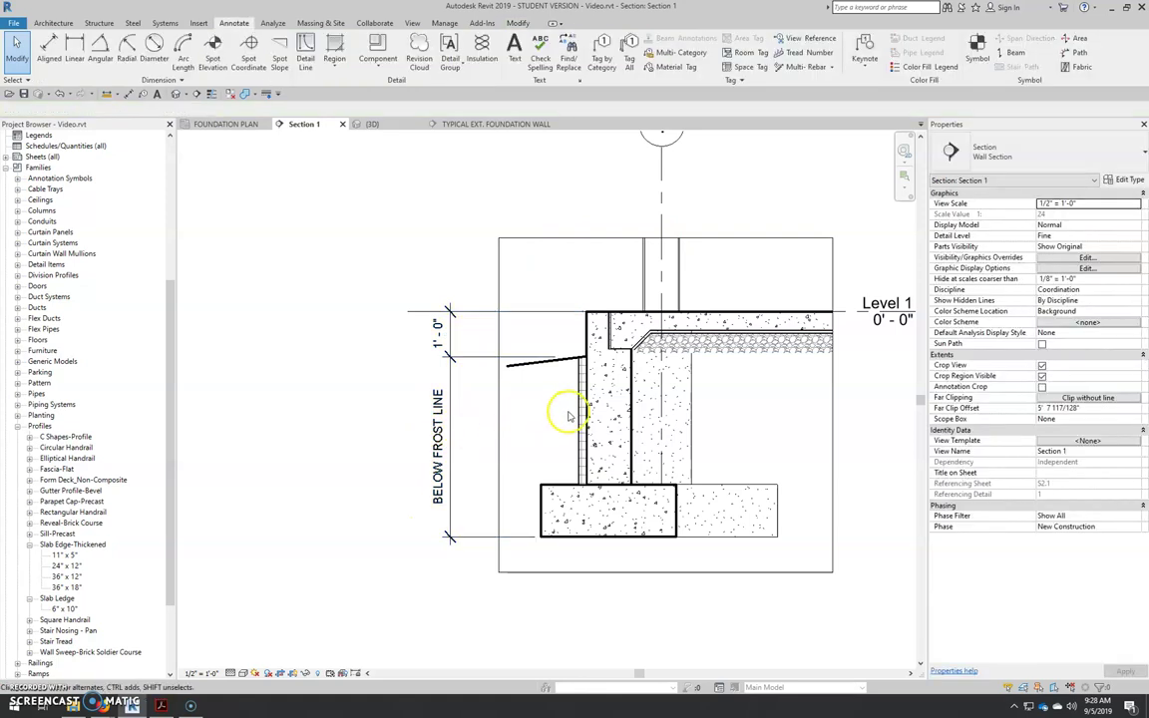
middle_click_drag(574, 397, 506, 423)
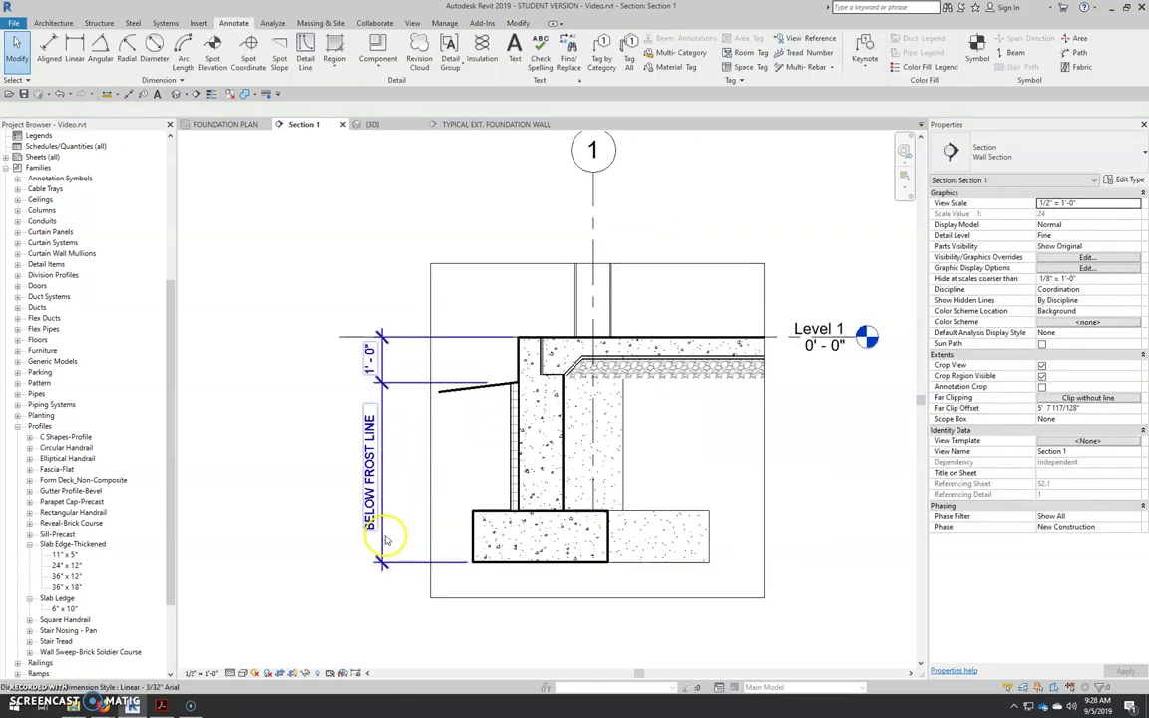
Place a Gypsum Wallboard-Section 1/2" detail component beside the wall below grade.
scroll(462, 377, "up", 3)
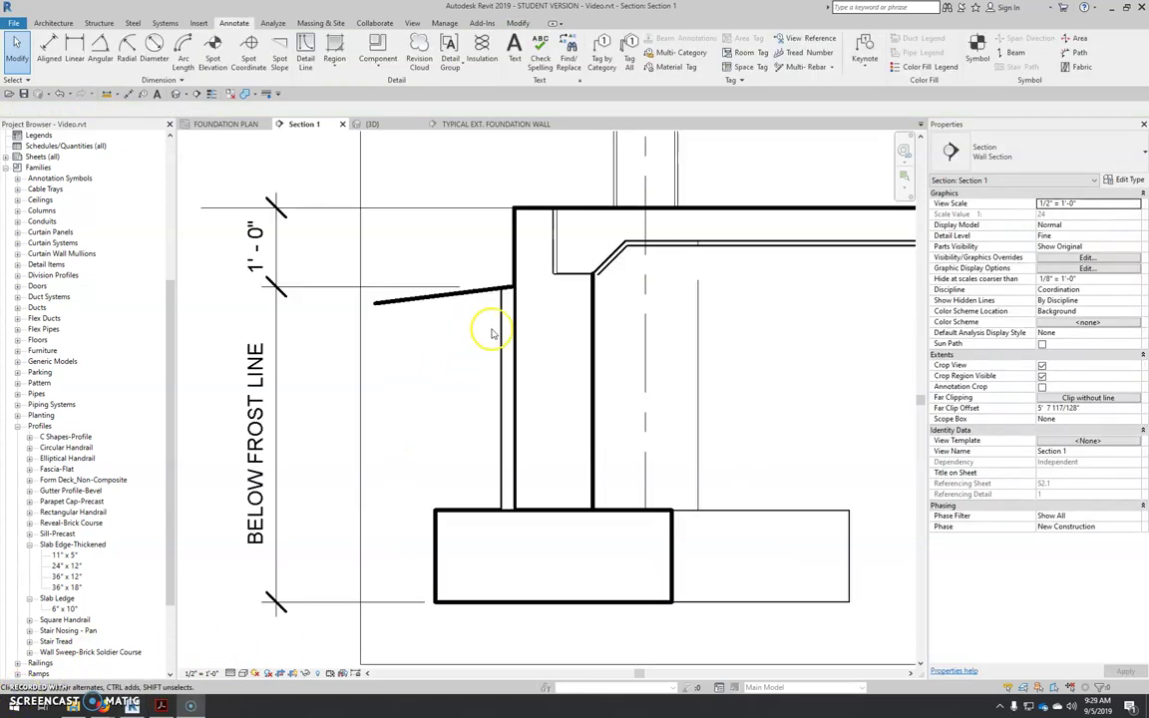
left_click(374, 50)
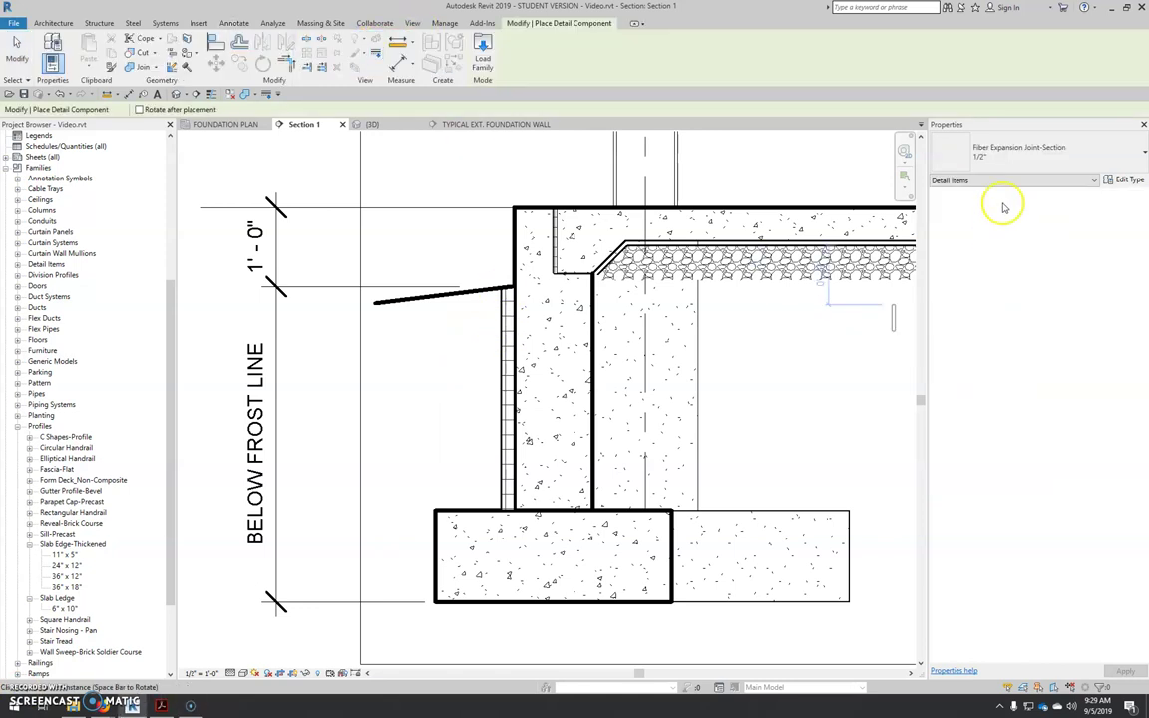
left_click(1027, 157)
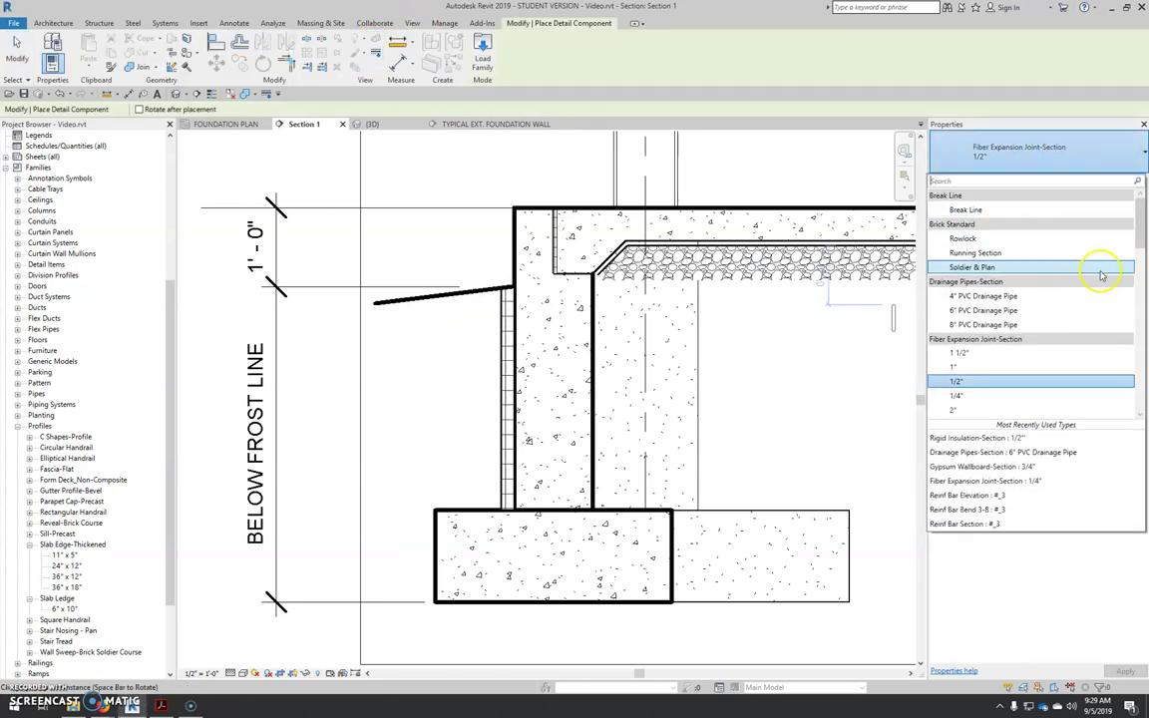
left_click_drag(1141, 218, 1144, 261)
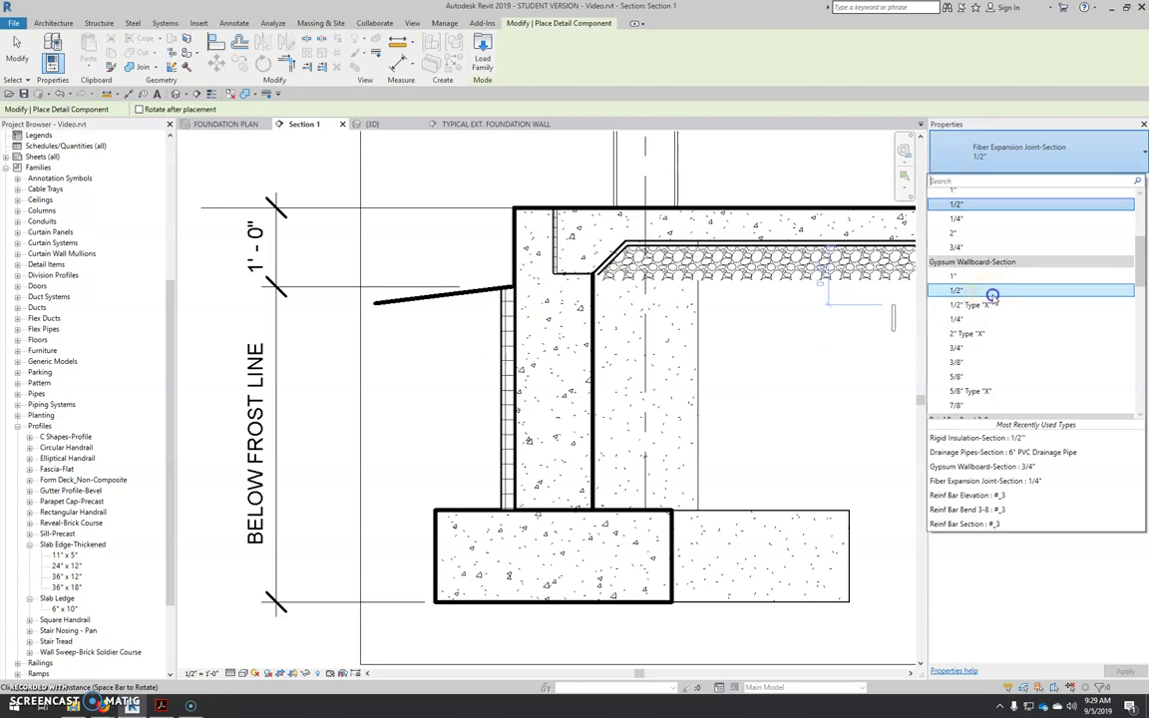
left_click(956, 291)
scroll(493, 304, "up", 3)
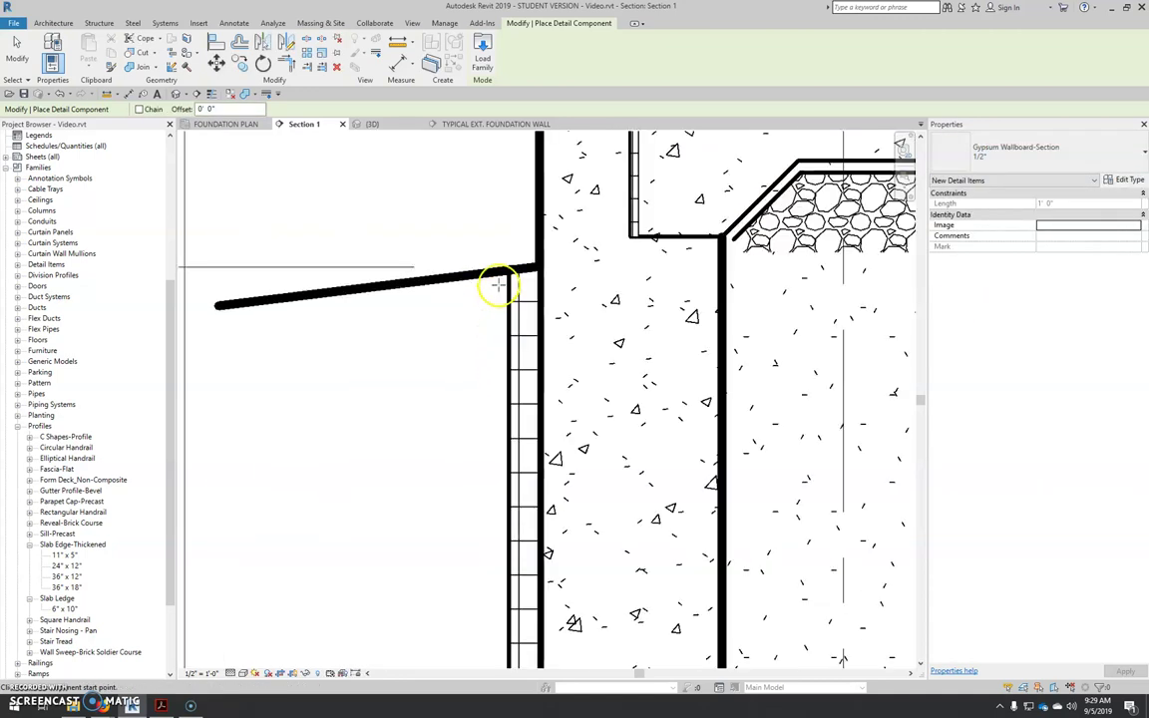
scroll(493, 304, "down", 2)
left_click(477, 353)
left_click(476, 532)
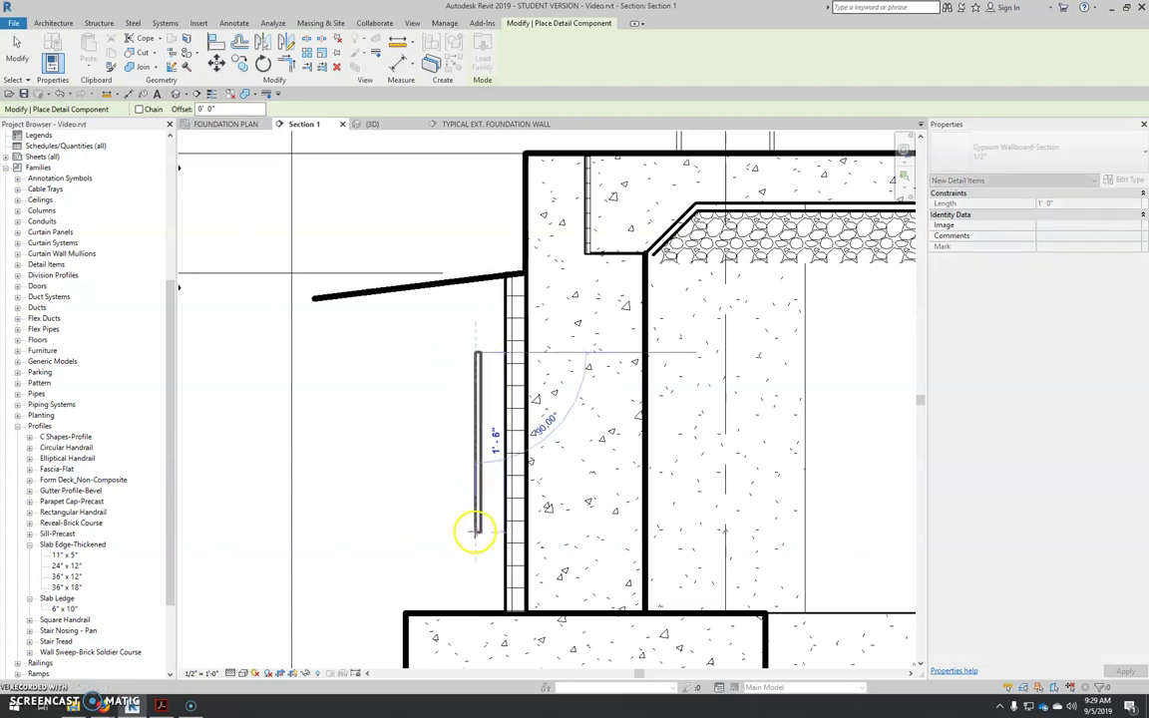
key("Escape")
key("Escape")
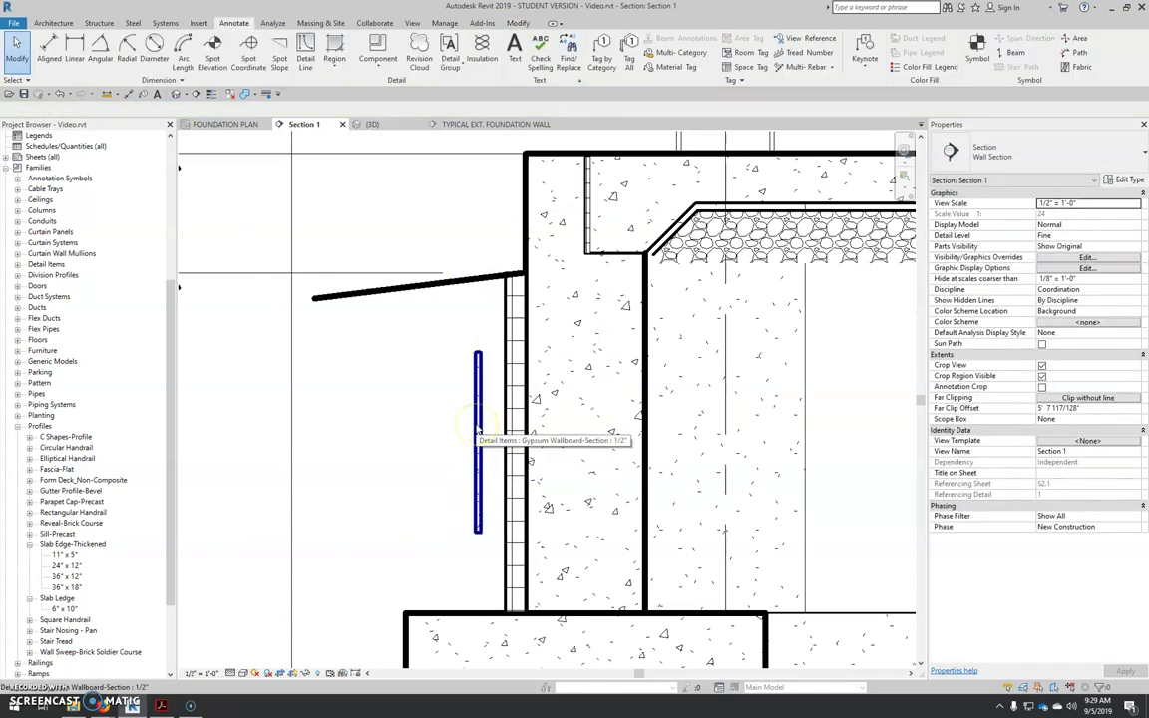
Align the wallboard against the rigid insulation's outer face using AL.
scroll(476, 429, "up", 1)
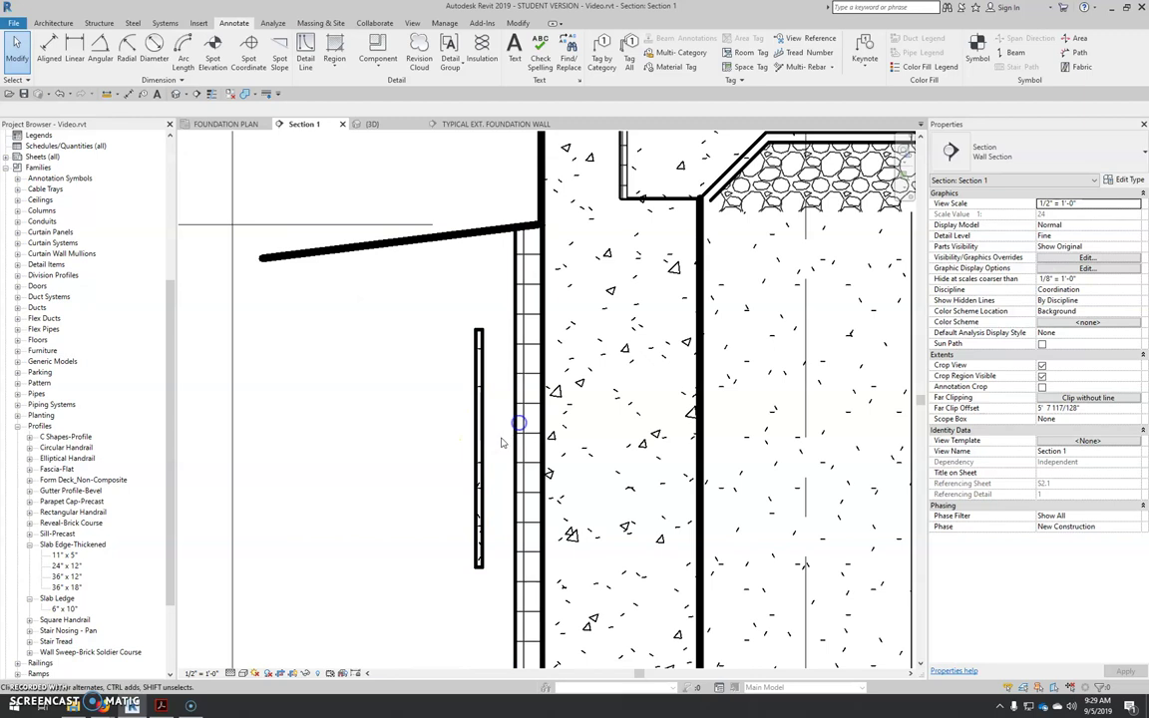
left_click(485, 454)
key("a")
key("l")
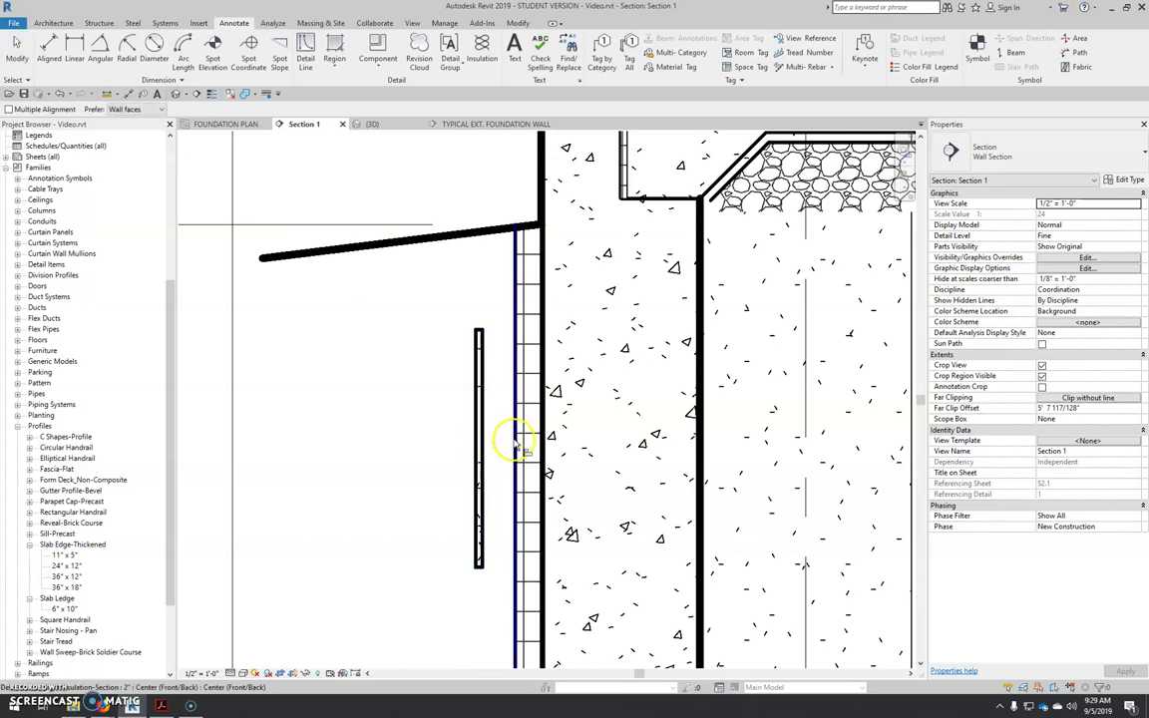
scroll(484, 454, "down", 2)
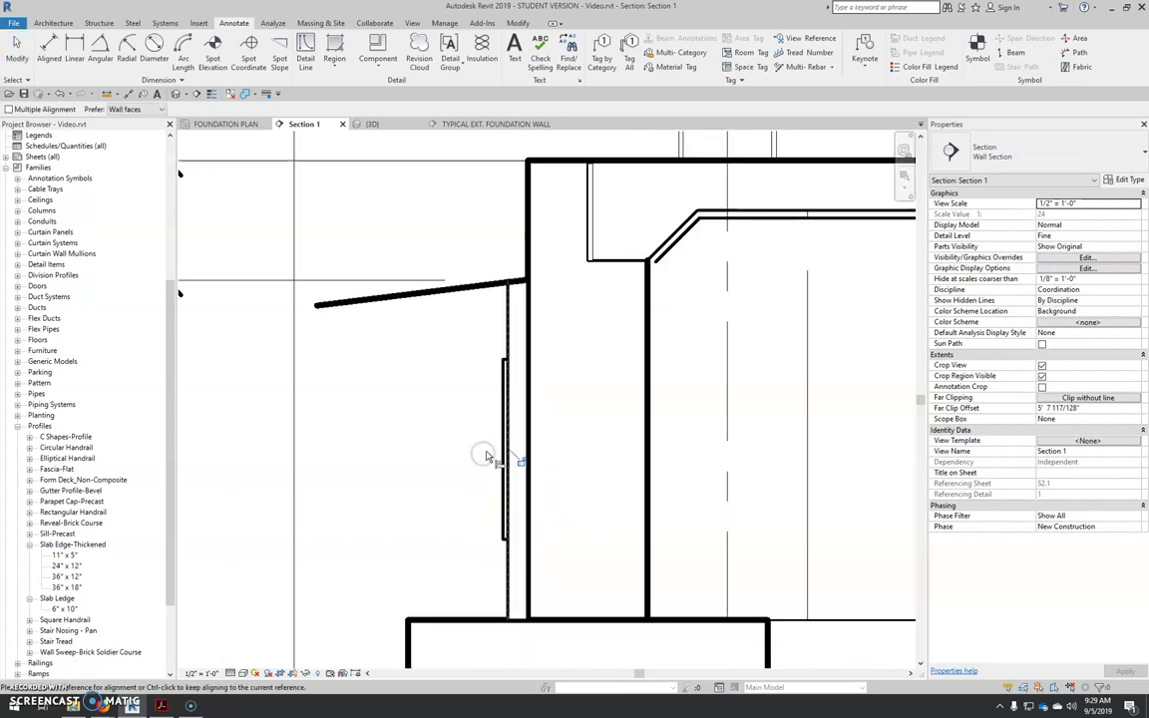
left_click(510, 402)
key("Escape")
Stretch the wallboard's ends to run from the grade line down to the footing top.
left_click(505, 367)
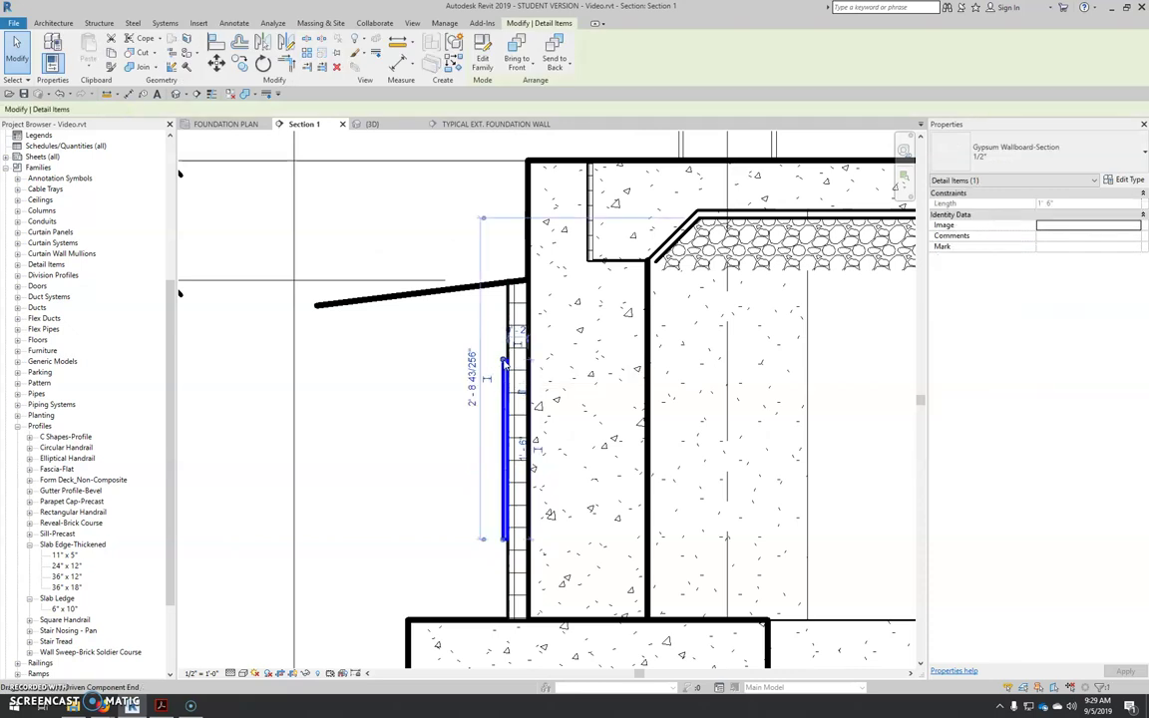
left_click_drag(505, 367, 504, 284)
left_click(504, 541)
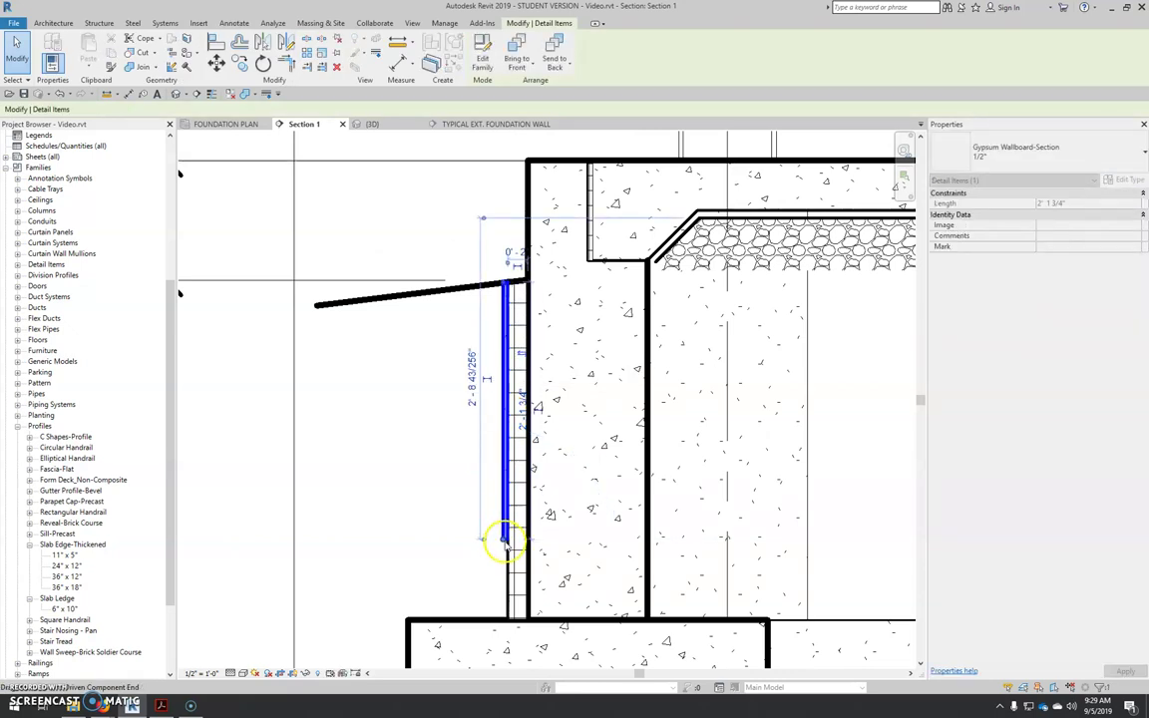
left_click_drag(504, 540, 504, 548)
left_click_drag(502, 615, 504, 553)
scroll(503, 558, "down", 3)
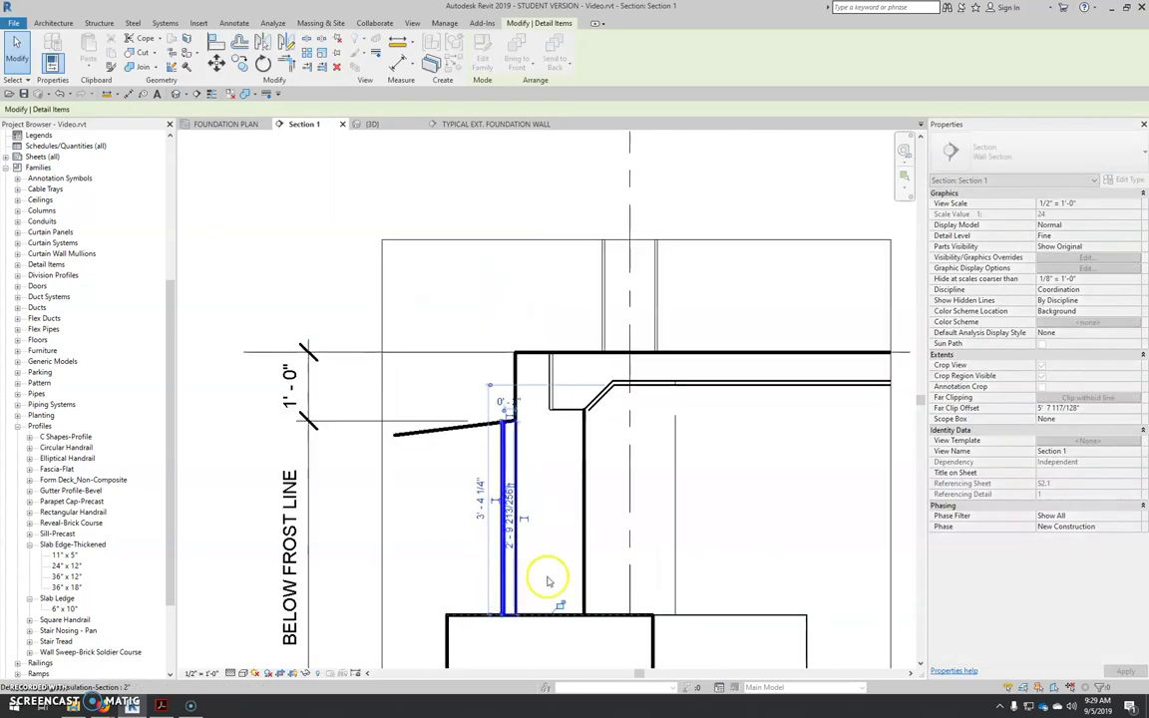
left_click(732, 500)
scroll(678, 434, "down", 1)
scroll(487, 409, "up", 4)
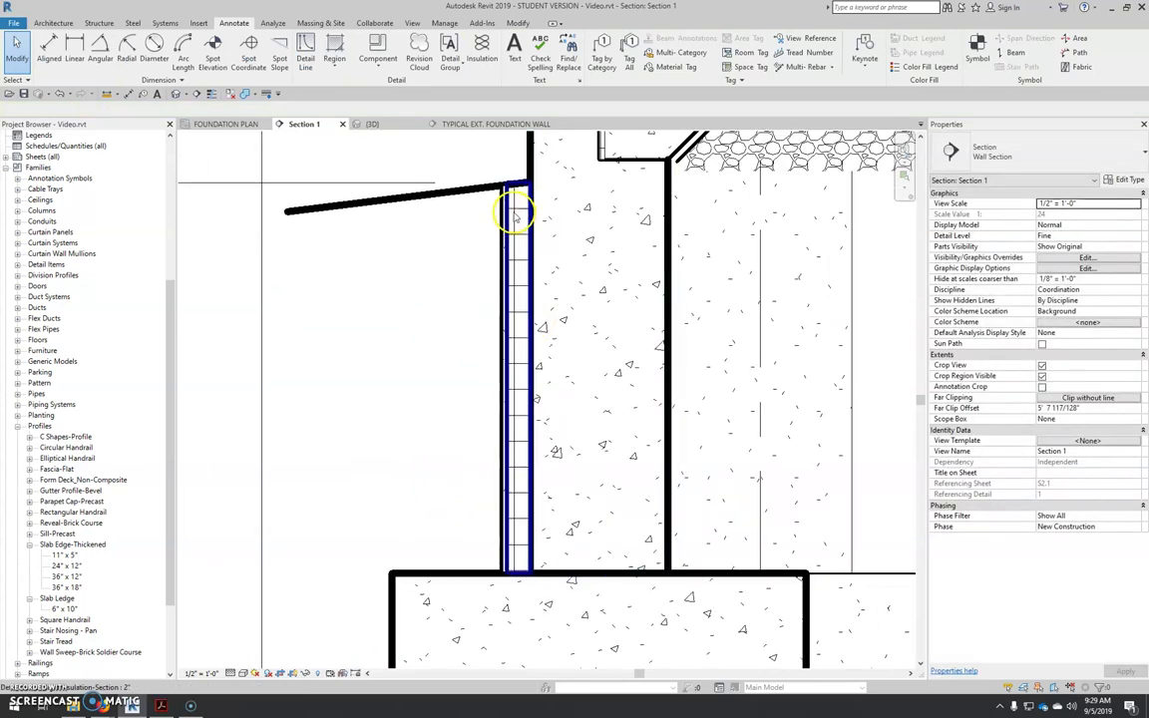
Restyle the foundation wall's outer cut edge beside the insulation as Medium Lines.
scroll(539, 495, "down", 2)
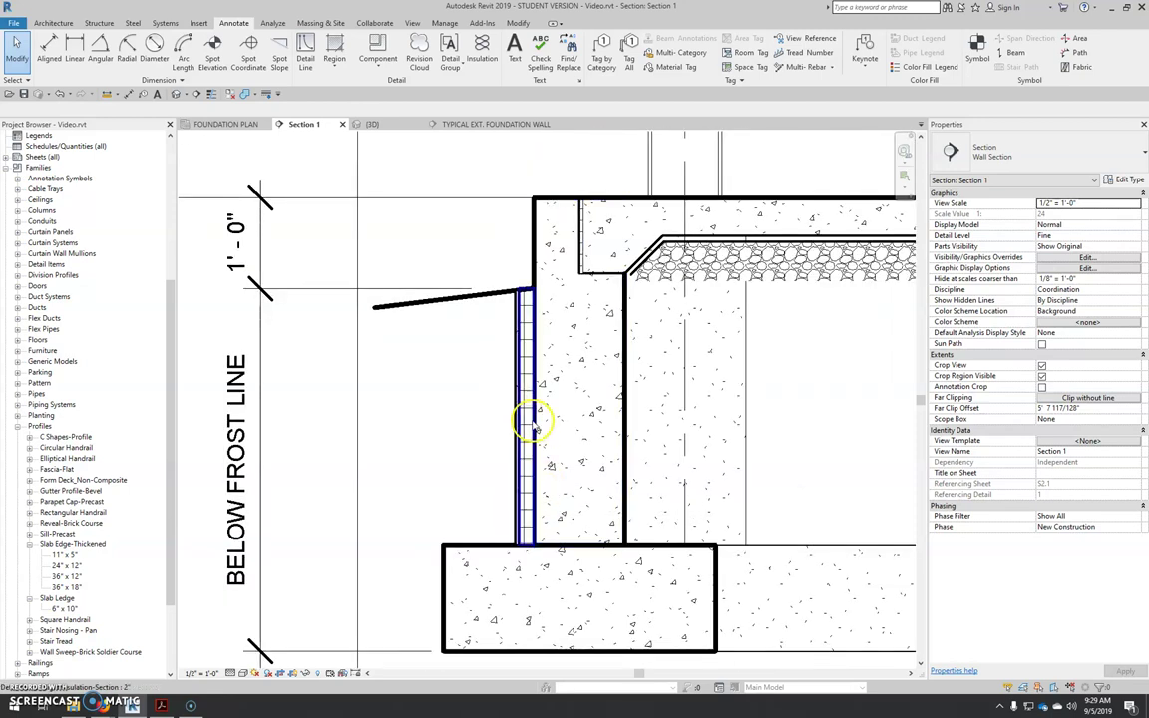
scroll(525, 487, "up", 2)
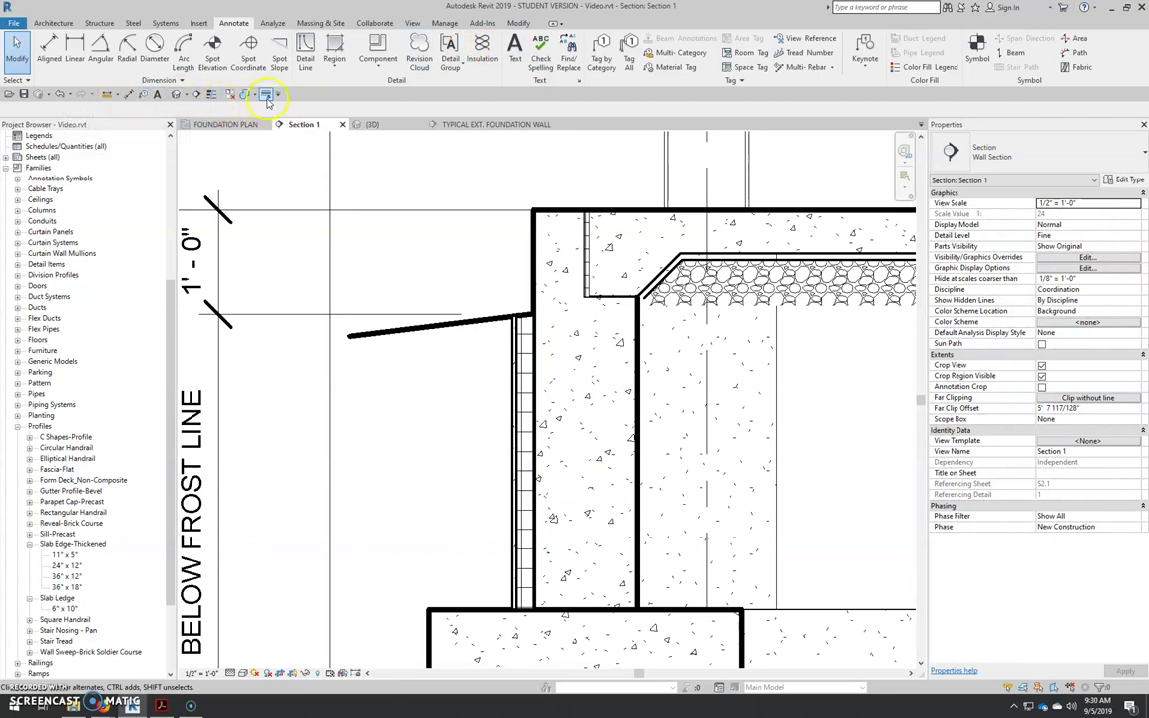
left_click(266, 95)
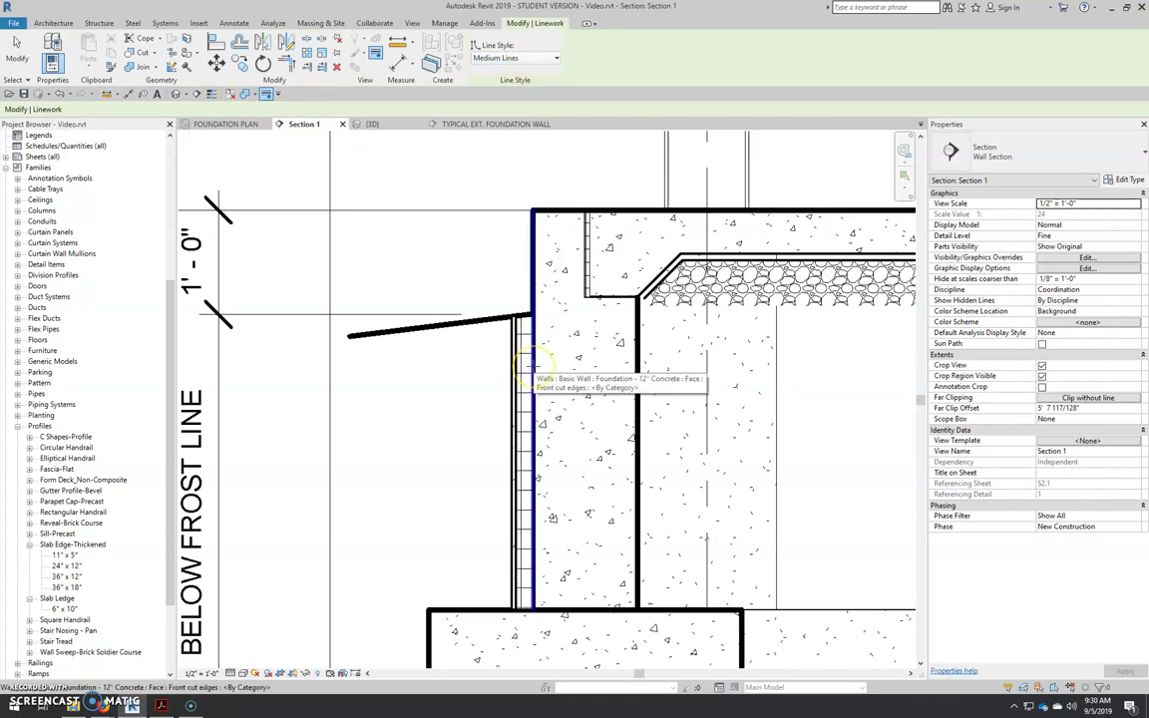
left_click(533, 368)
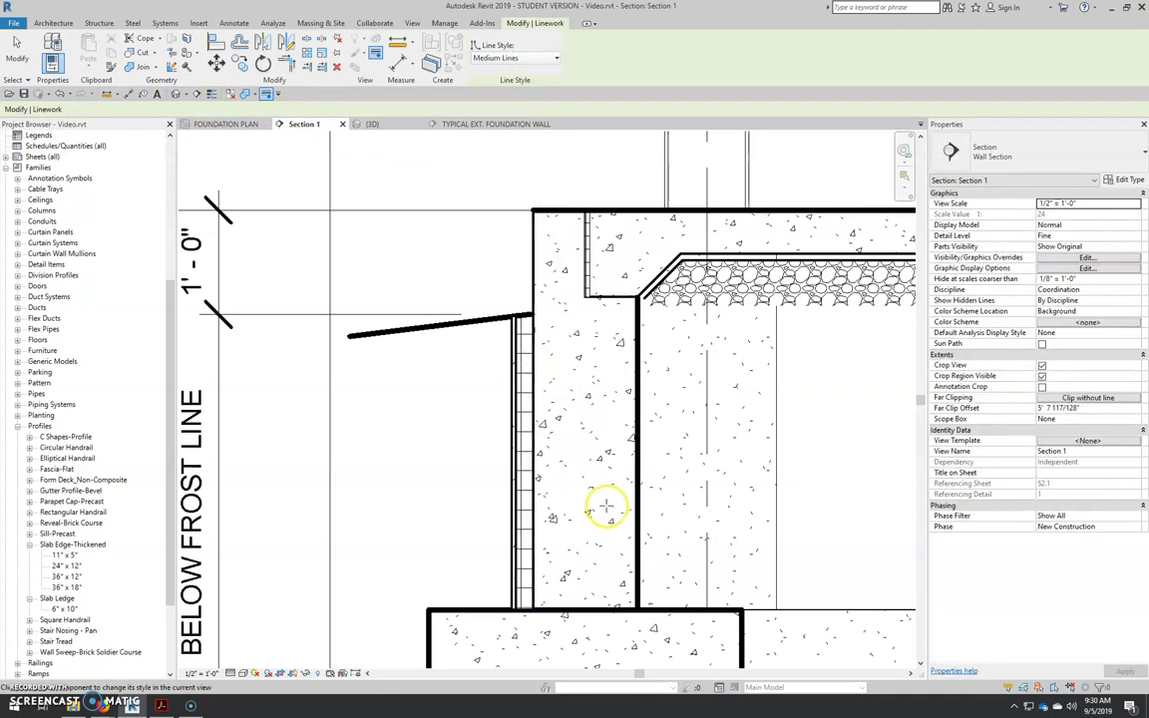
scroll(499, 399, "up", 5)
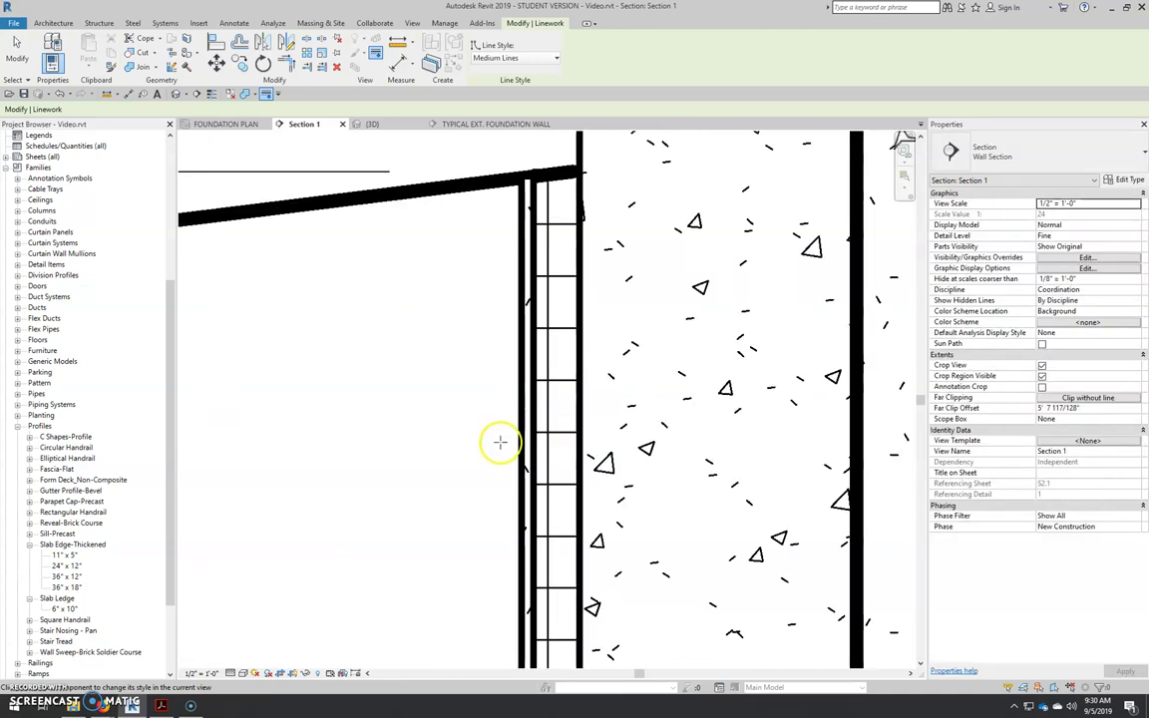
scroll(566, 444, "down", 3)
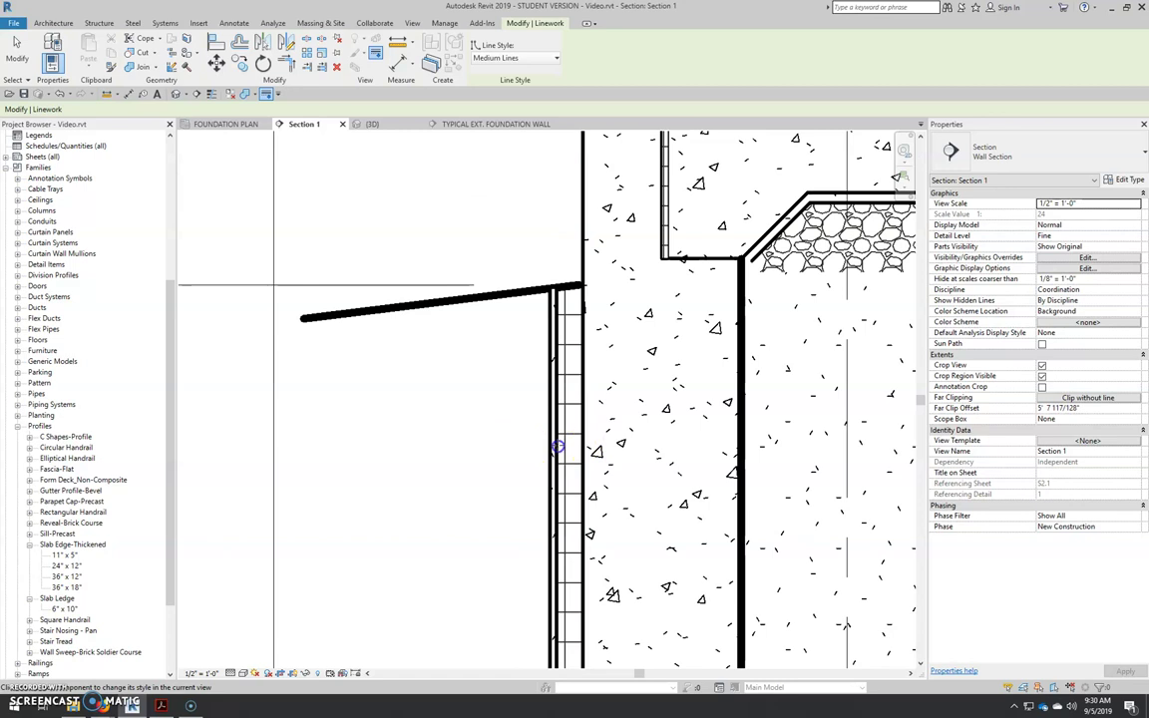
scroll(554, 448, "down", 2)
key("Escape")
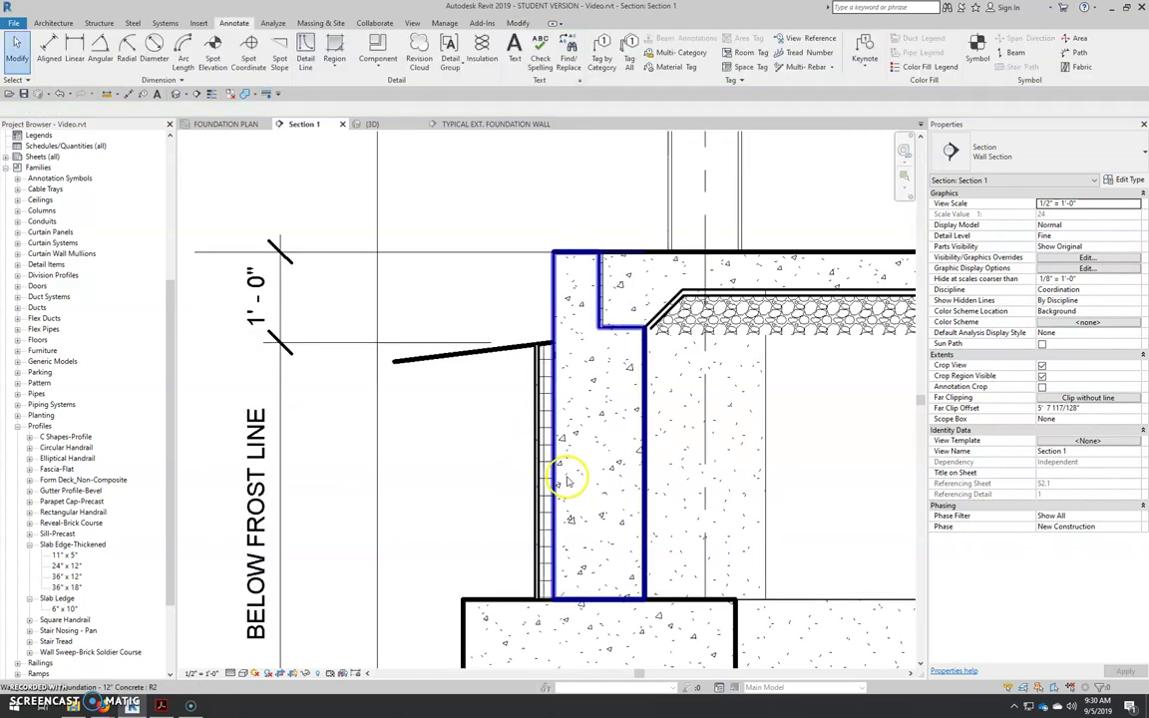
scroll(525, 162, "up", 2)
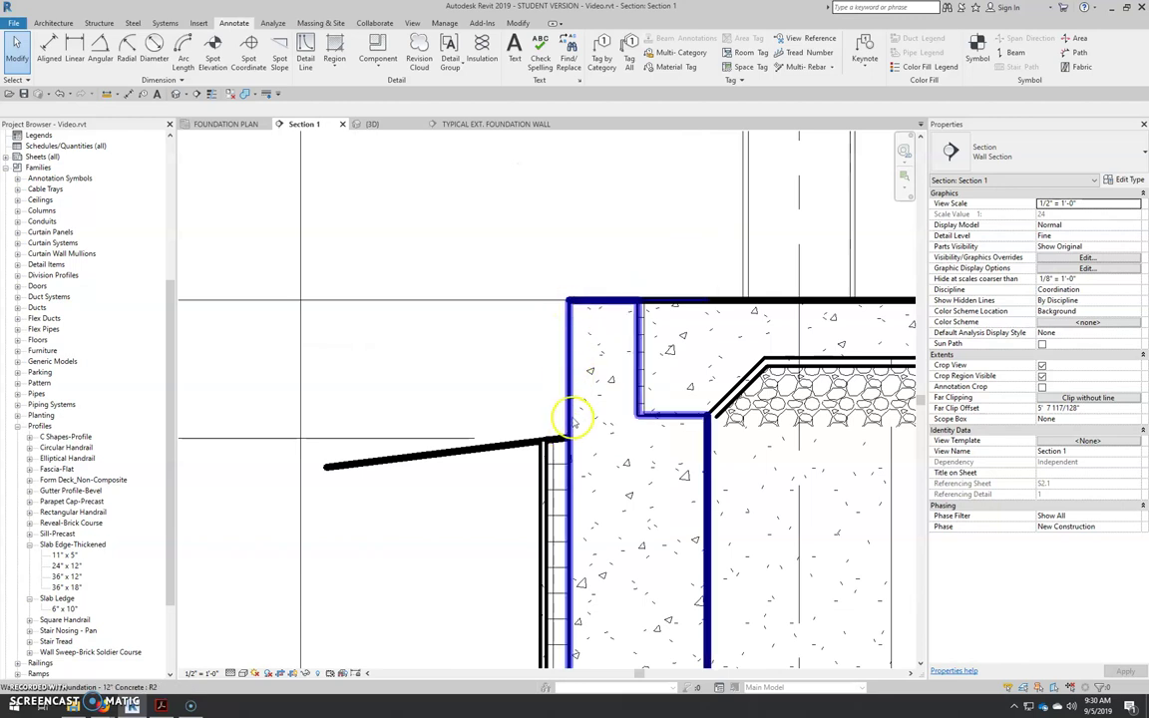
Draw a Wide Lines detail line from the grade line's end up to the wall's top corner.
left_click(306, 52)
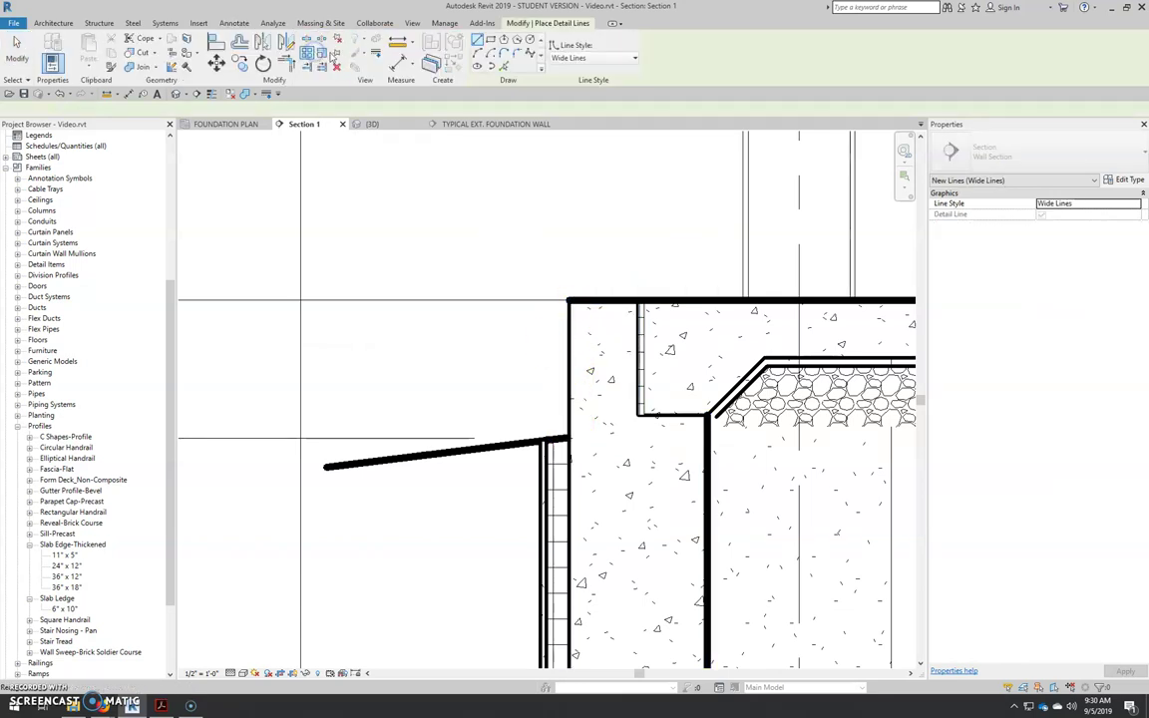
left_click(594, 58)
left_click(584, 186)
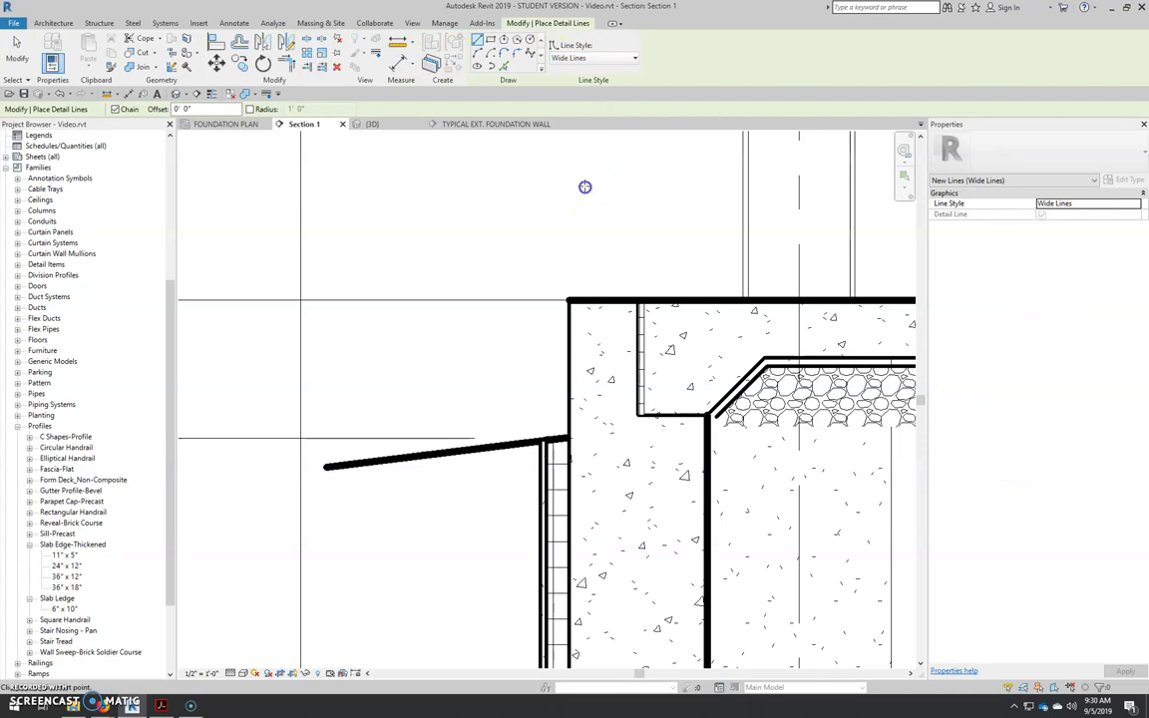
left_click(567, 438)
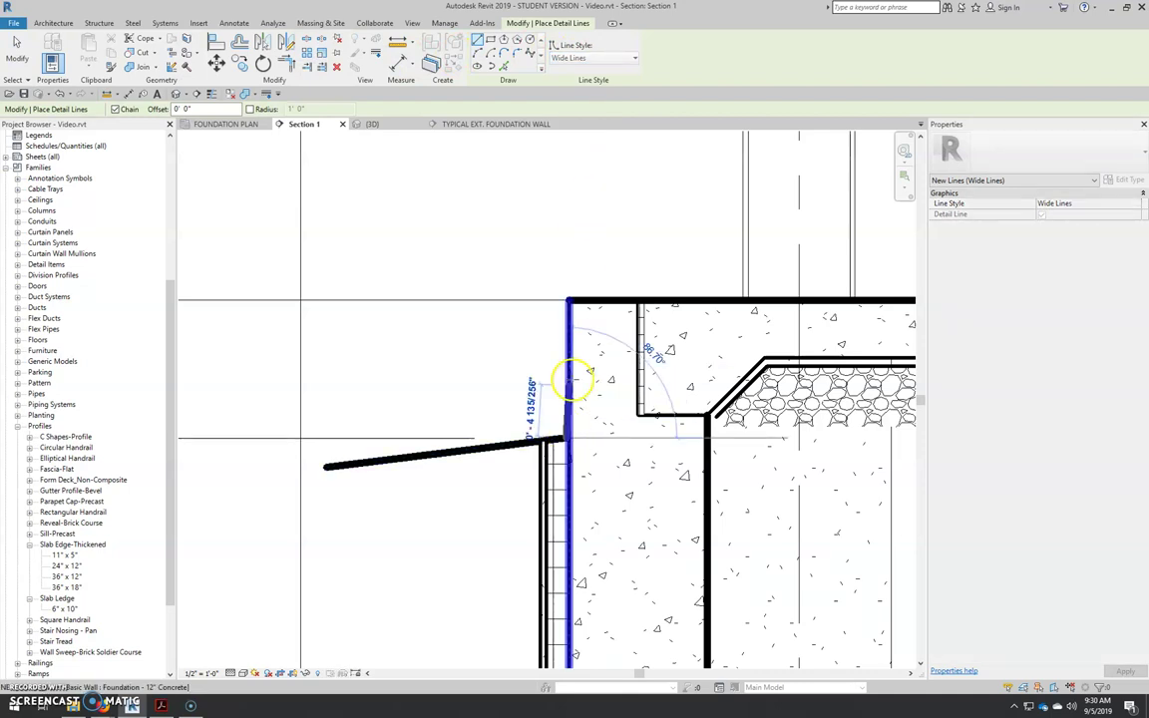
left_click(568, 299)
key("Escape")
key("Escape")
Draw a second wide detail line from the wall's top corner down to where grade meets the wall.
scroll(552, 216, "down", 2)
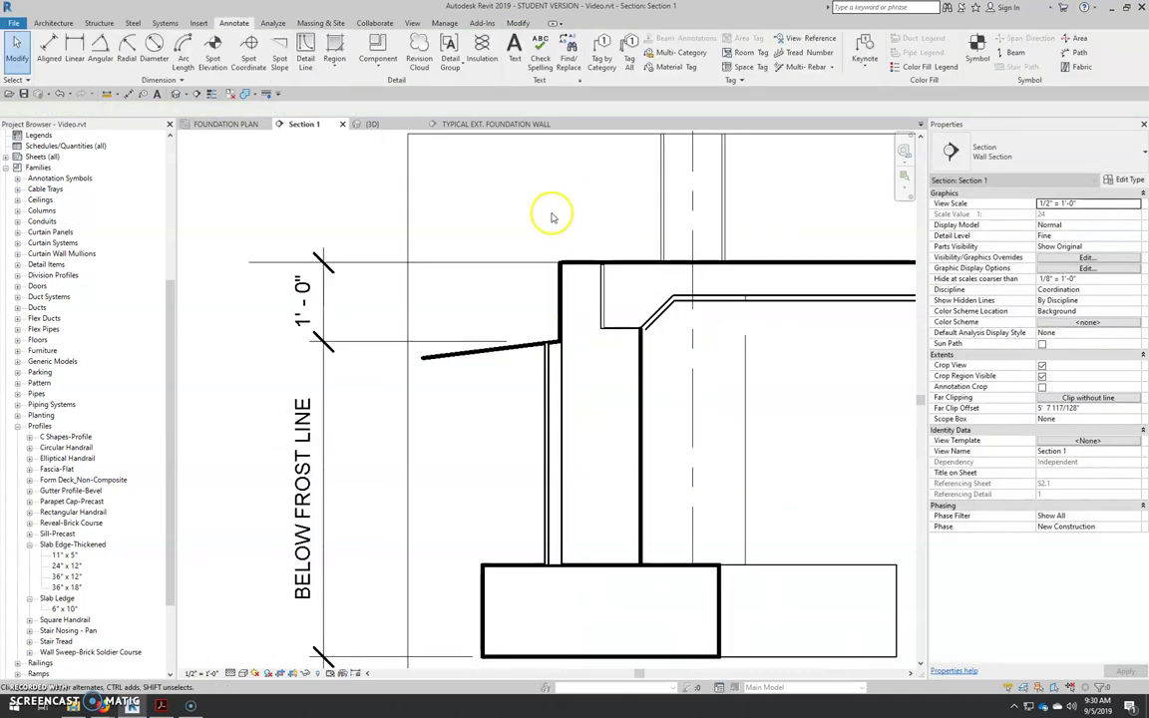
scroll(529, 272, "up", 2)
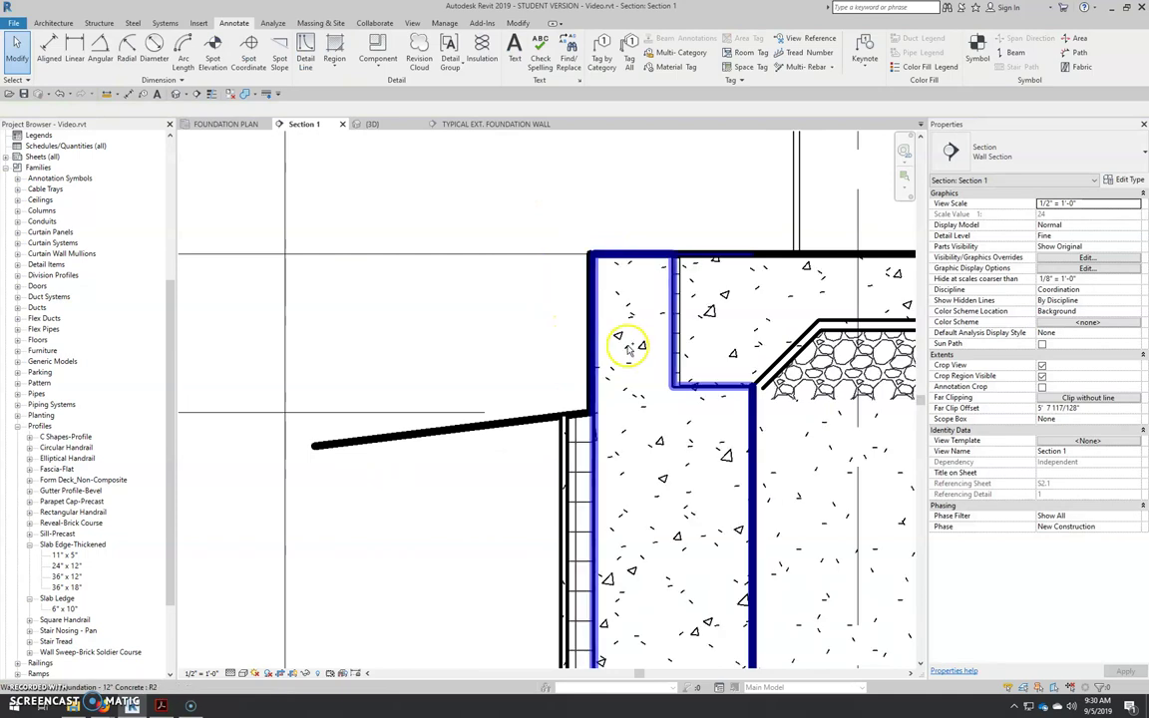
scroll(598, 339, "up", 2)
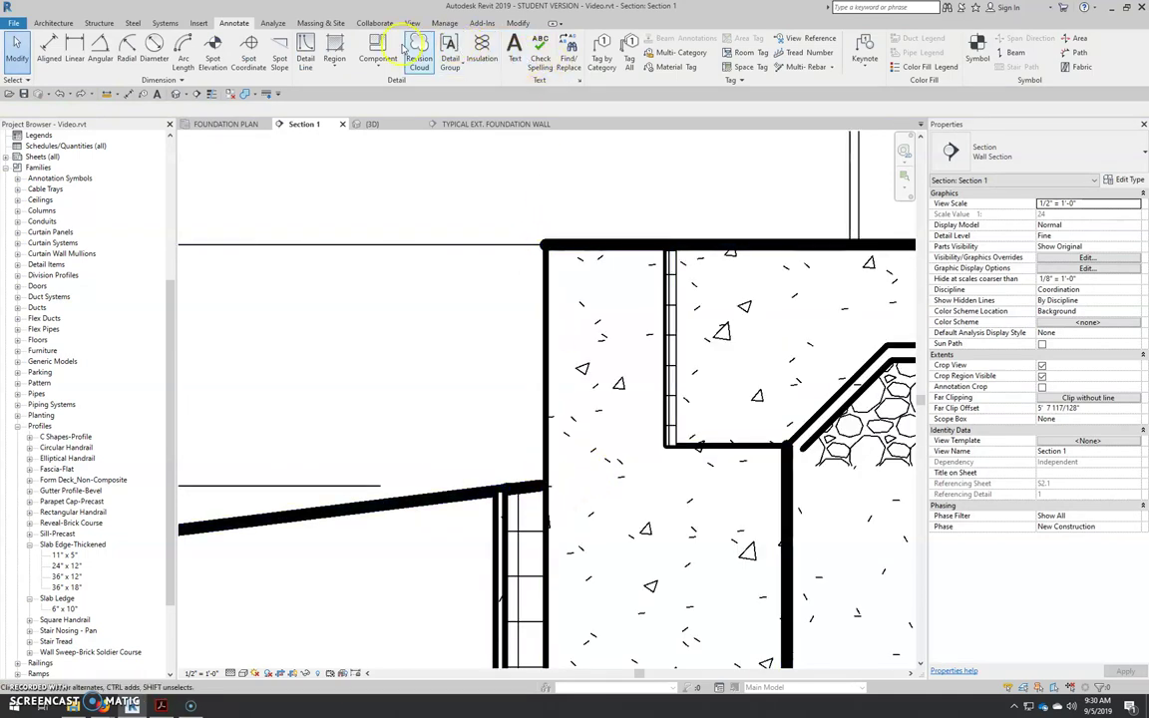
left_click(305, 50)
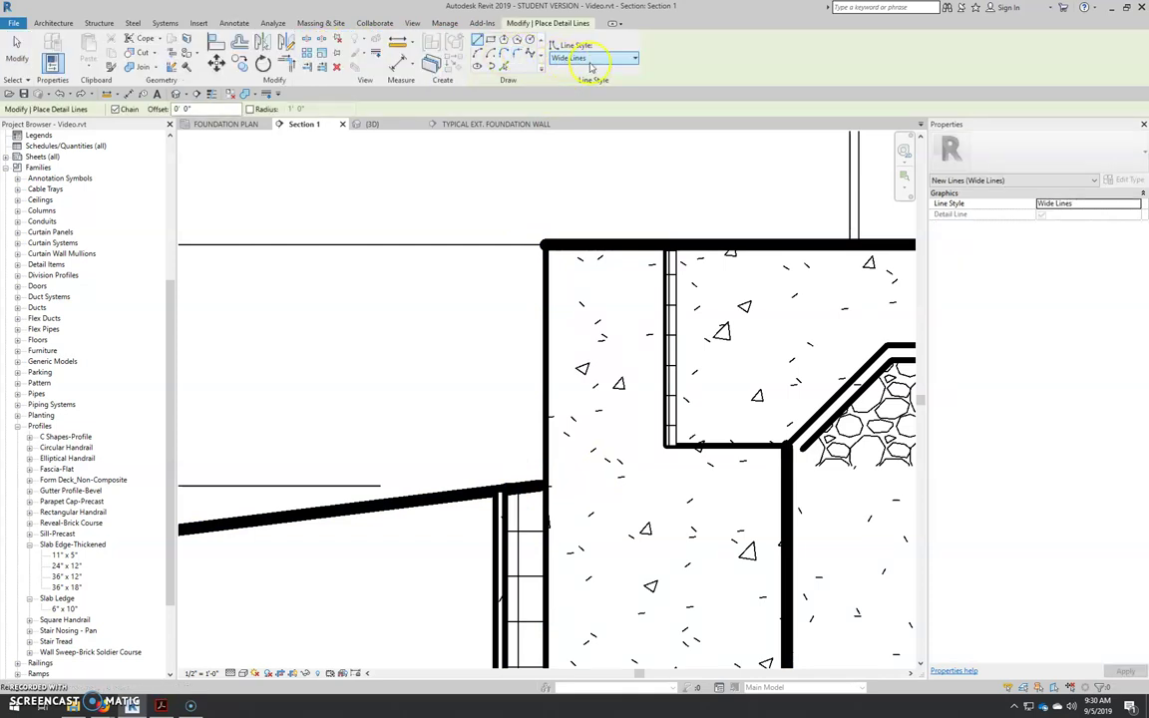
left_click(545, 243)
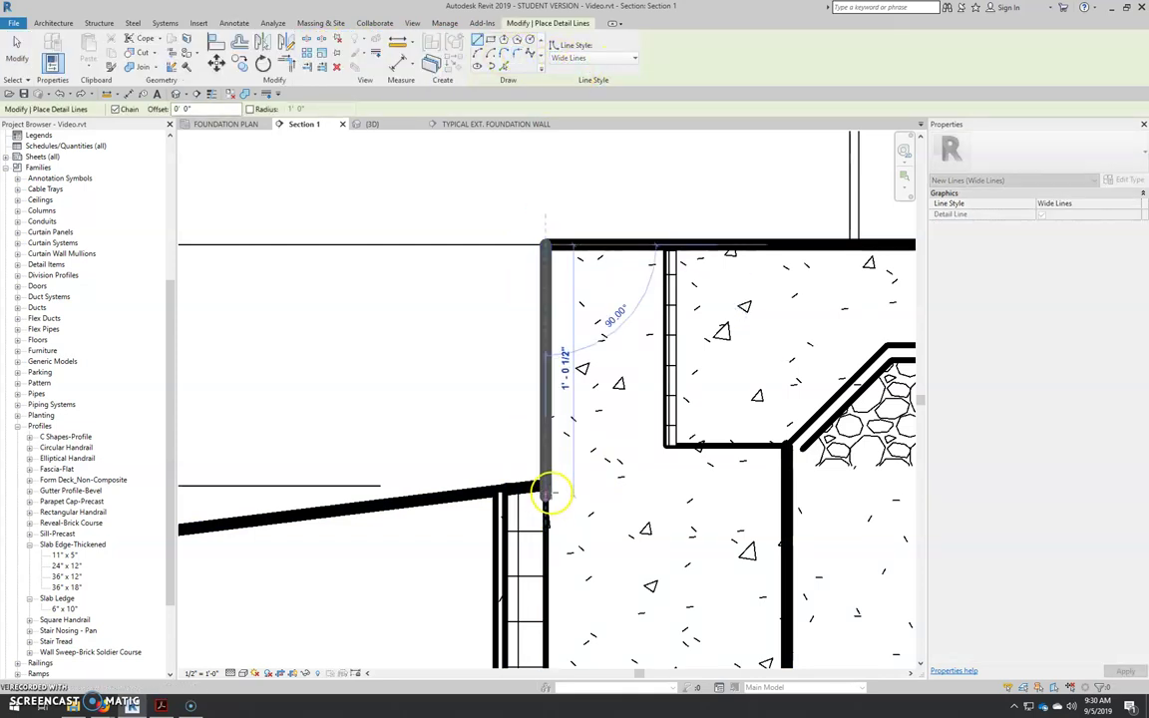
left_click(547, 493)
Switch the view to thin lines (TL) to inspect the linework.
key("Escape")
key("Escape")
scroll(586, 244, "down", 3)
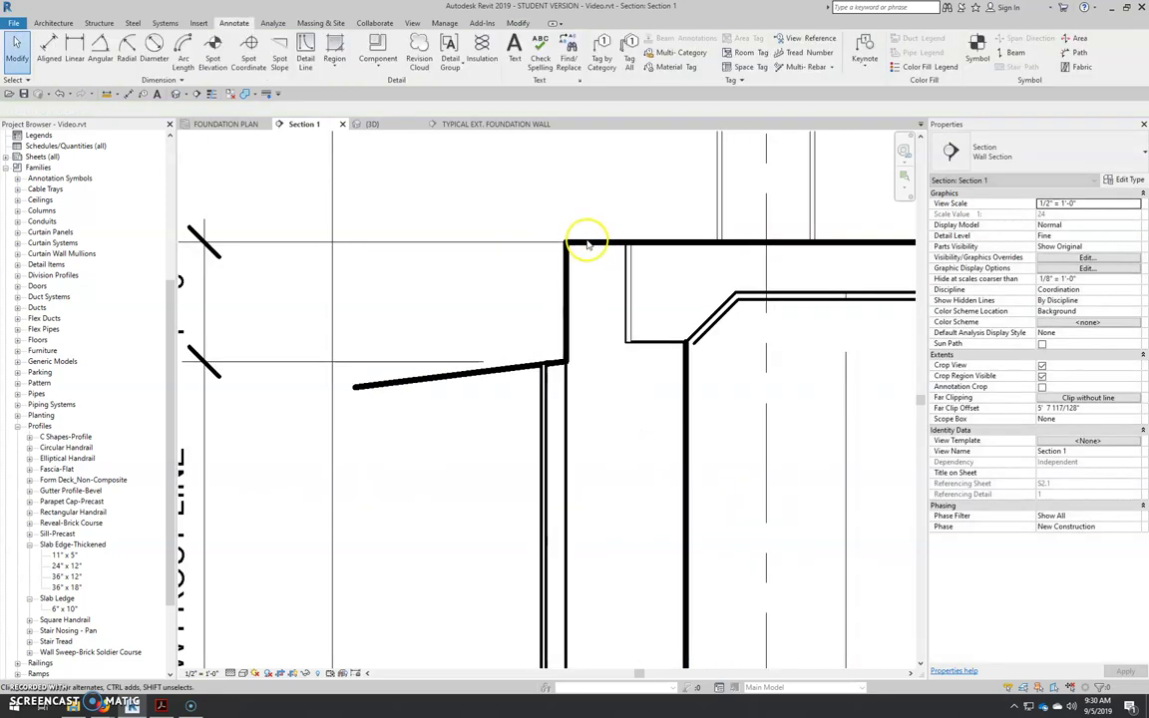
scroll(573, 271, "down", 3)
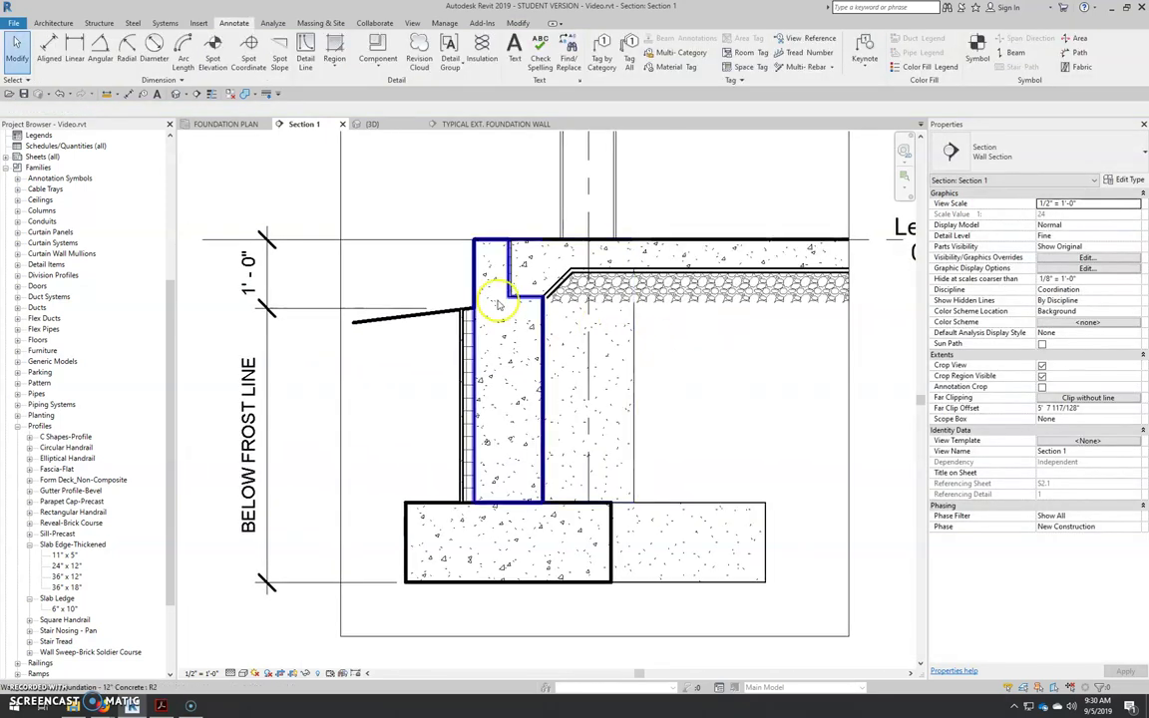
scroll(496, 304, "up", 2)
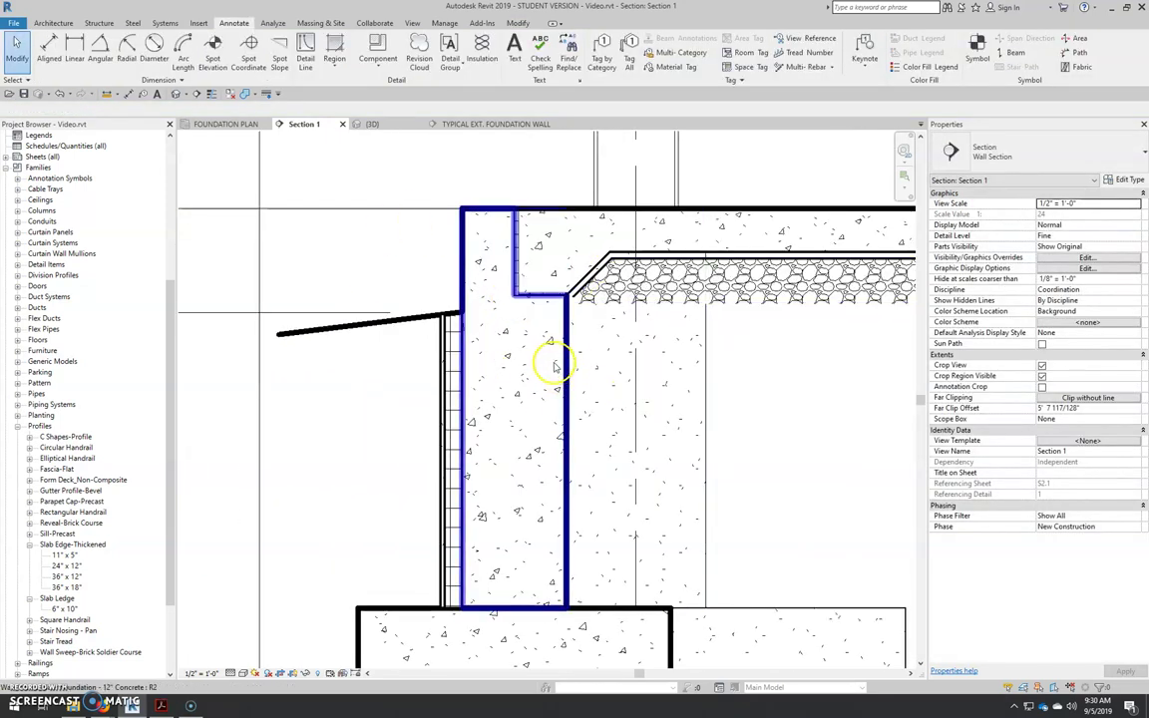
scroll(555, 366, "down", 1)
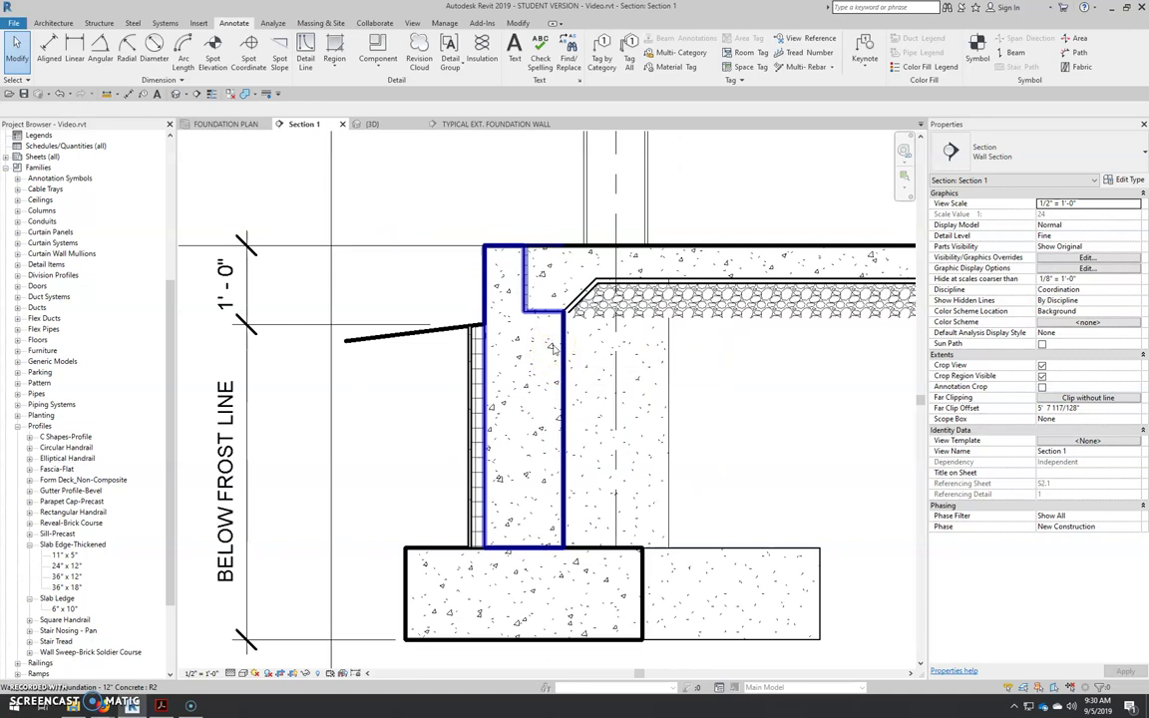
key("t")
key("l")
left_click(635, 383)
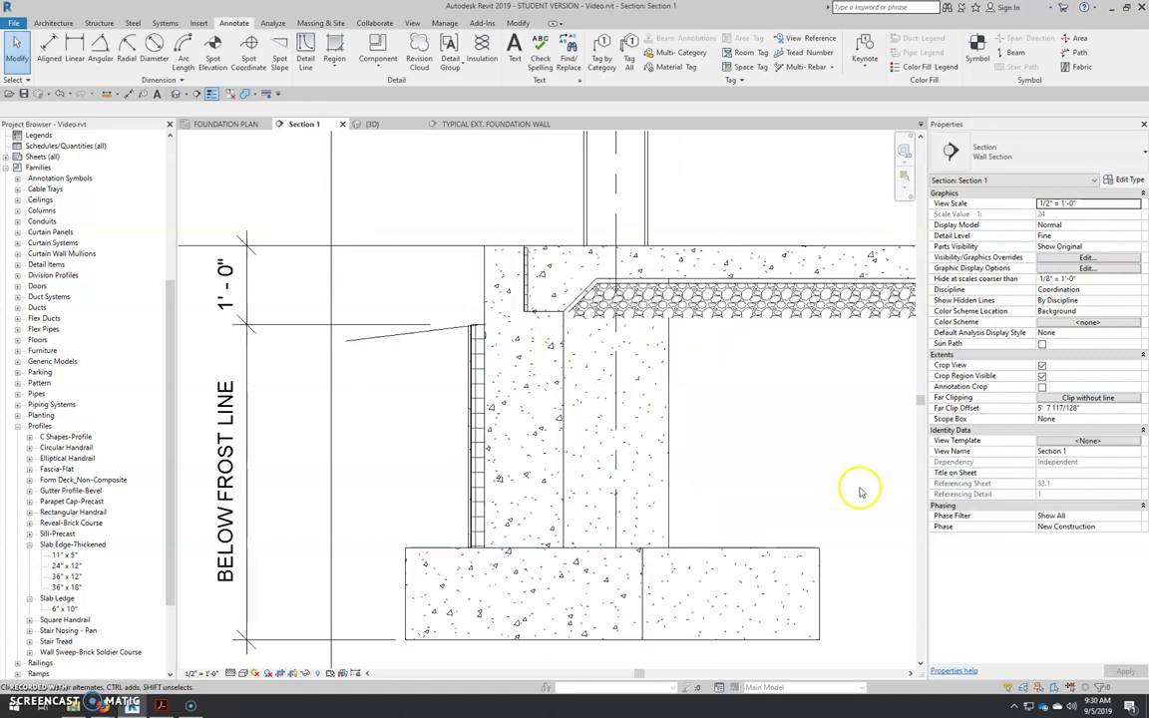
scroll(441, 333, "up", 5)
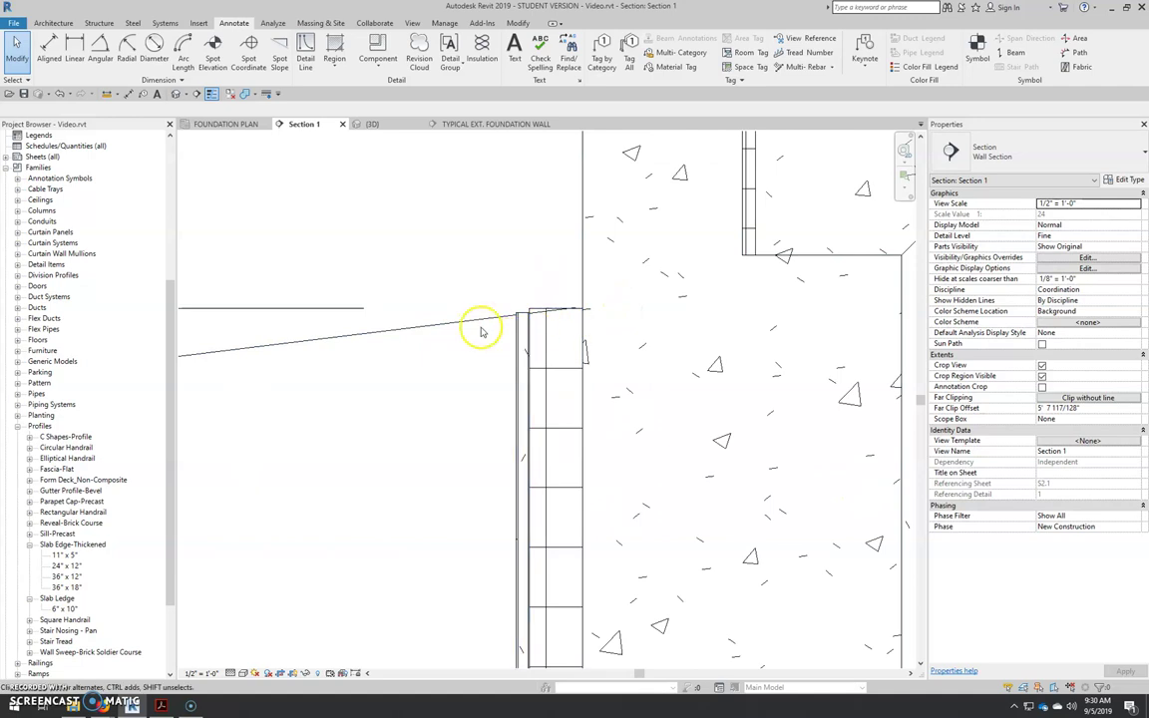
Select the sloped grade line to check it, then shift the view over the wall top.
left_click(477, 320)
scroll(594, 335, "up", 3)
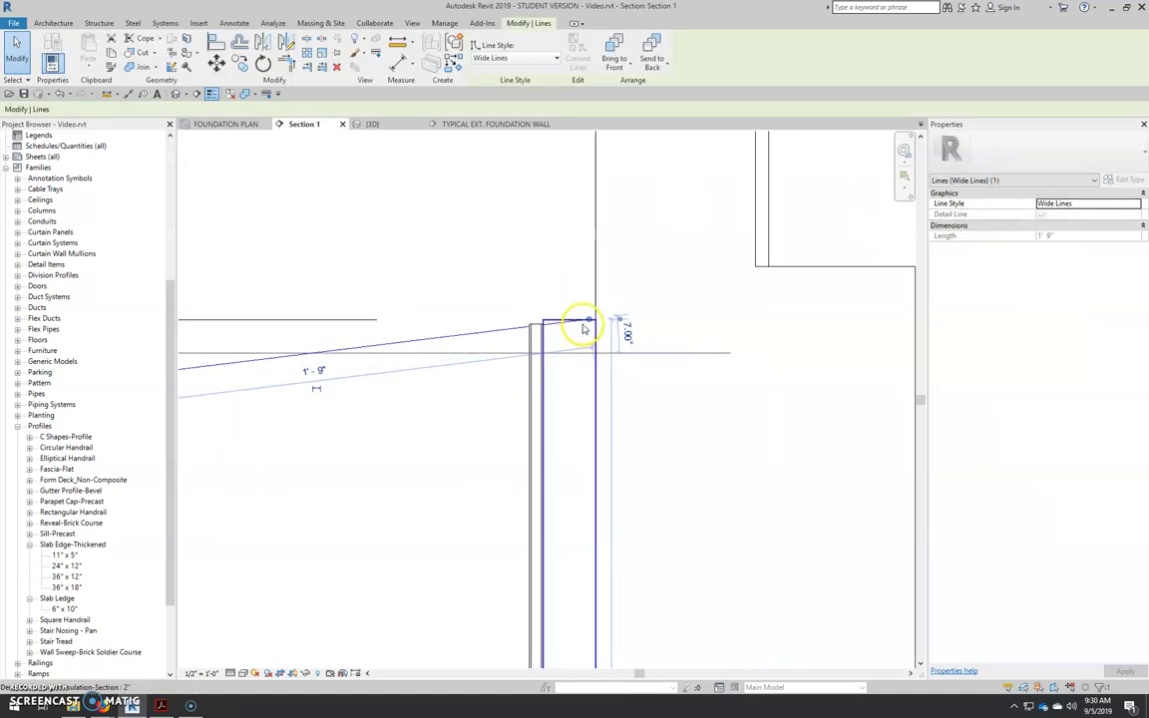
scroll(586, 319, "up", 3)
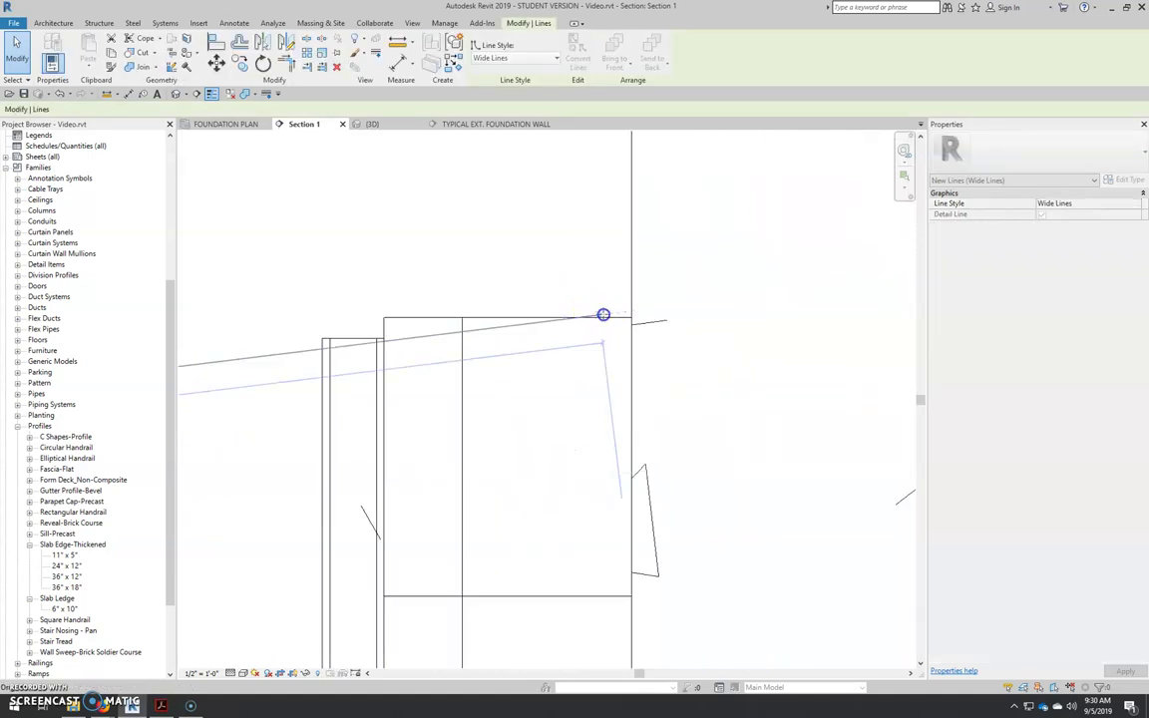
scroll(629, 311, "up", 5)
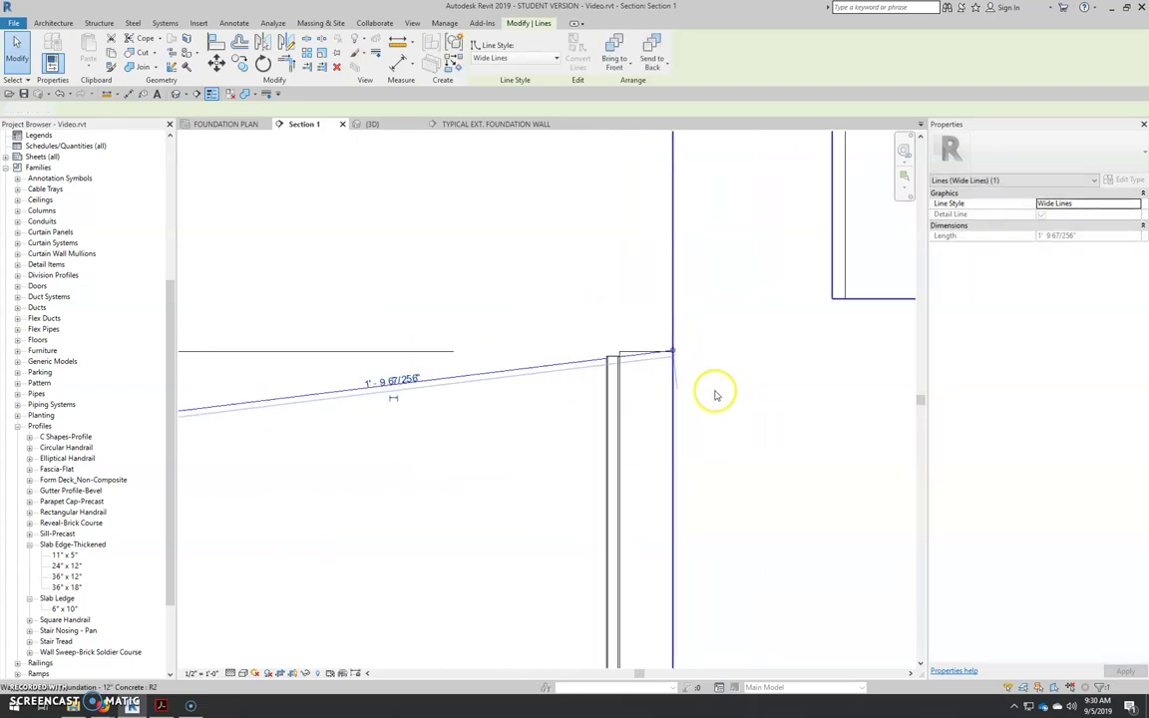
key("Escape")
scroll(591, 355, "up", 2)
middle_click_drag(717, 385, 449, 359)
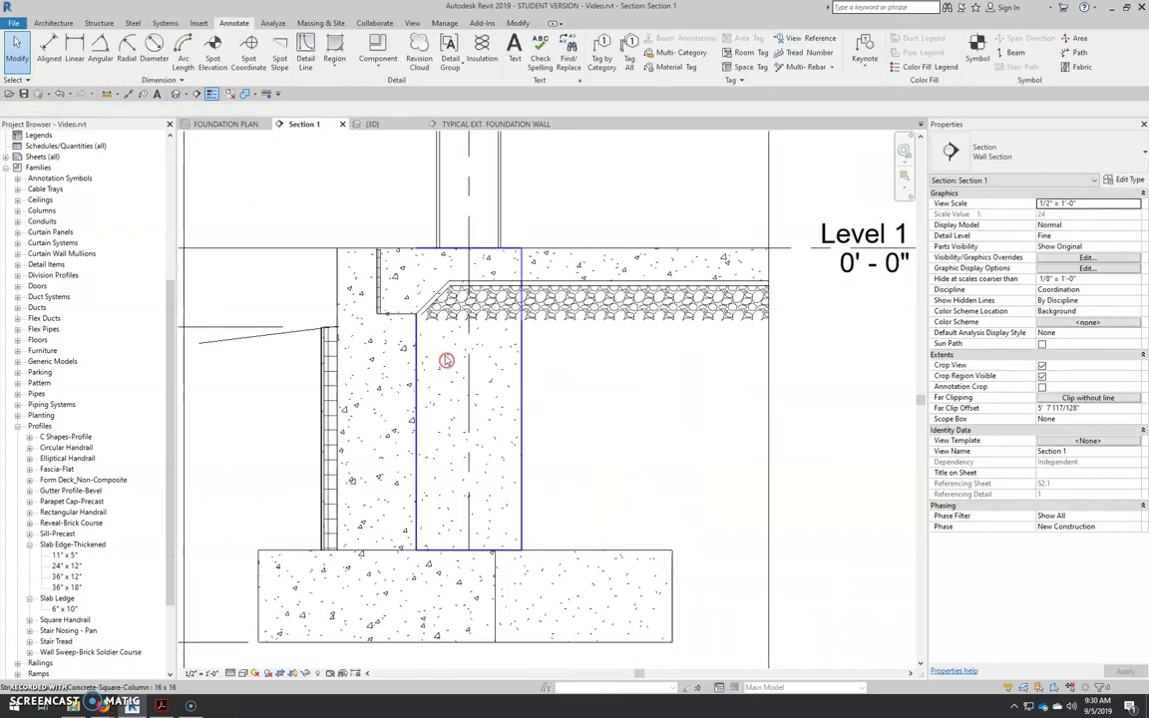
scroll(333, 192, "up", 3)
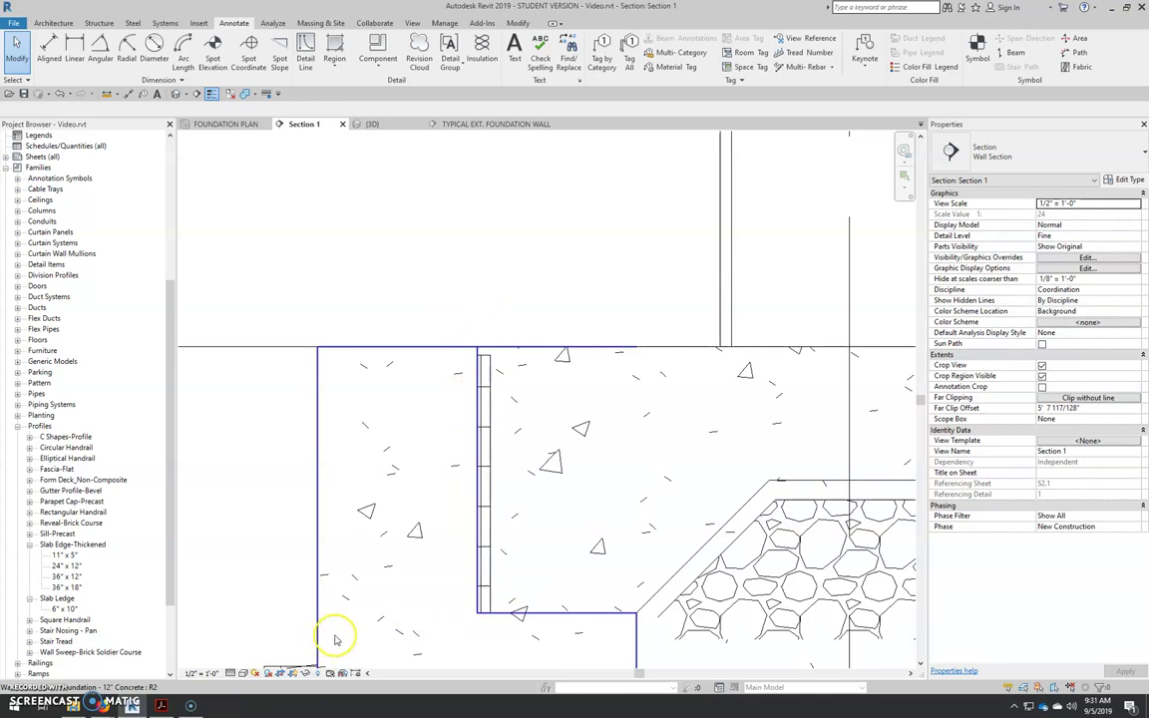
Restore full line weights and check the 1/2" fiber expansion joint at the slab edge.
key("t")
key("l")
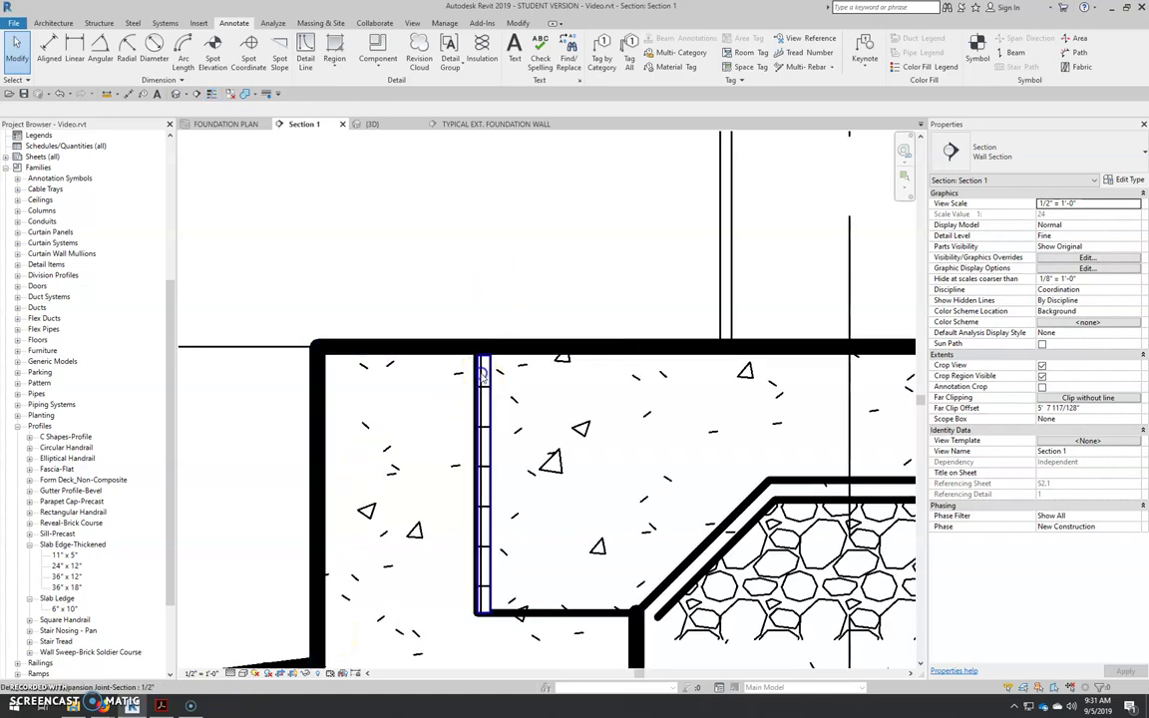
left_click(483, 375)
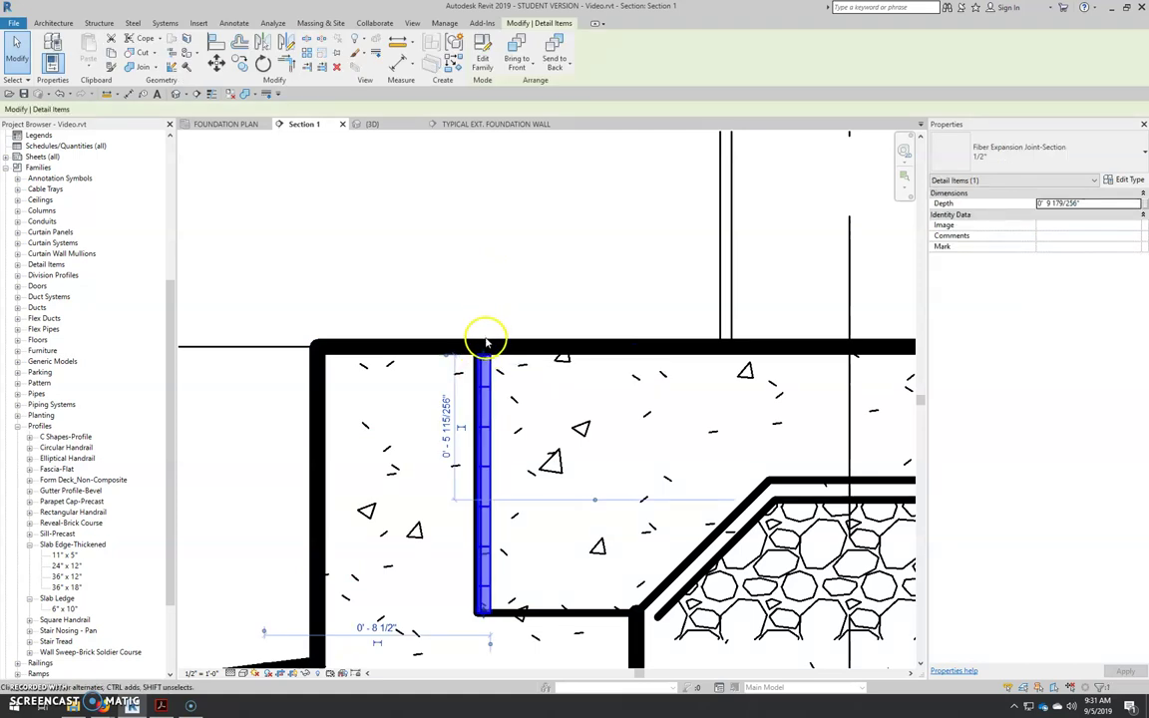
scroll(486, 342, "down", 2)
scroll(453, 339, "down", 3)
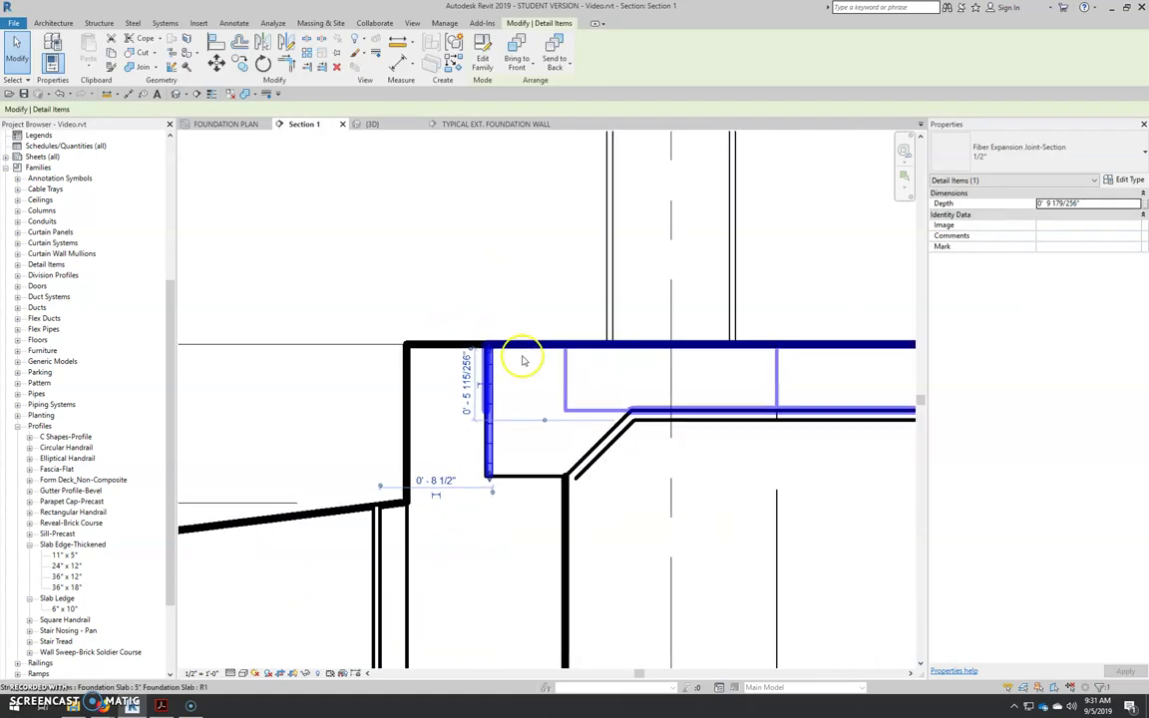
key("Escape")
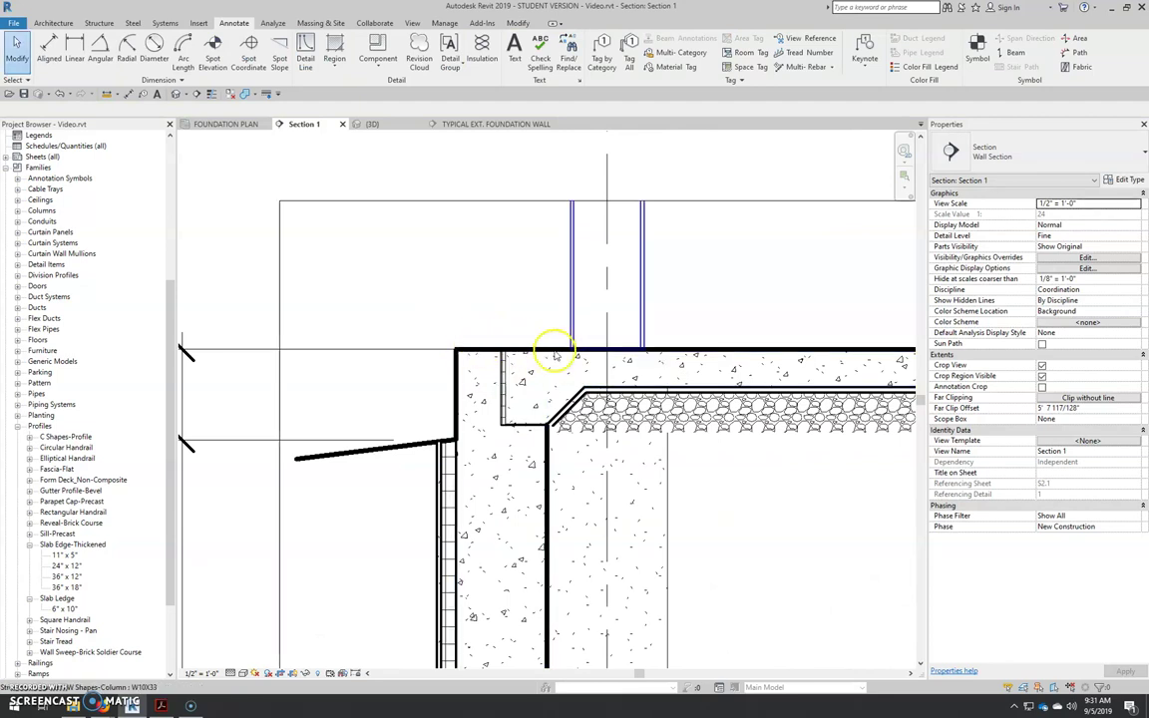
scroll(442, 349, "down", 2)
scroll(506, 462, "up", 2)
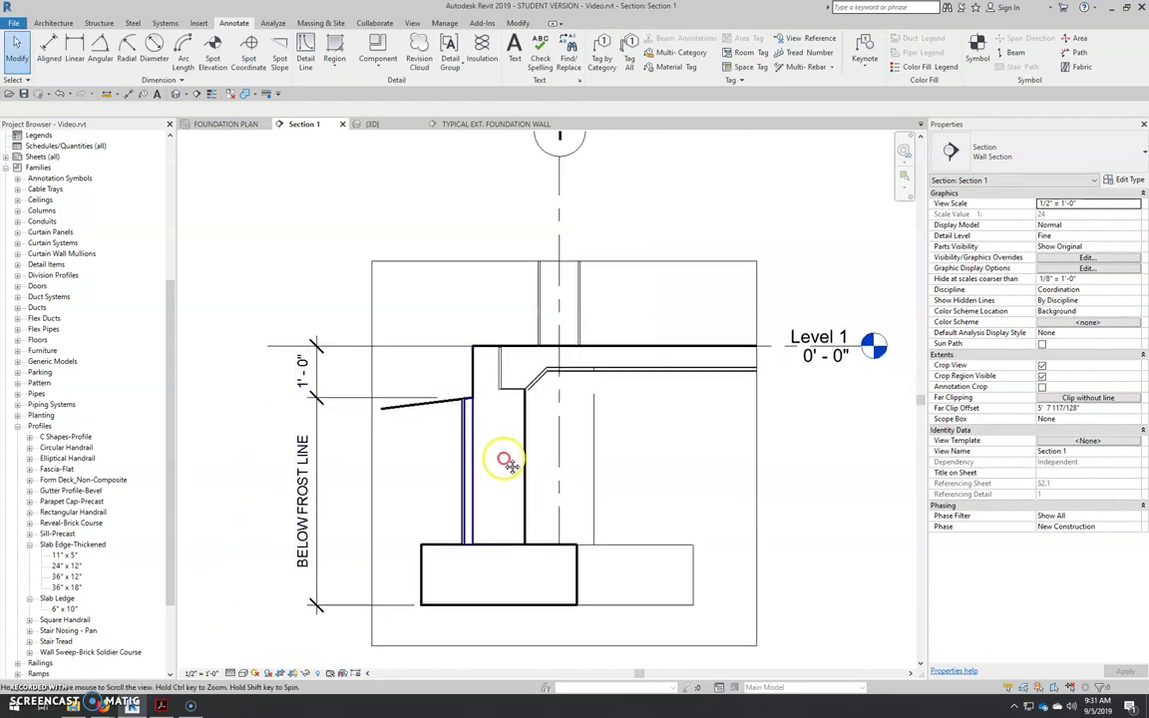
scroll(618, 541, "up", 3)
scroll(628, 449, "up", 1)
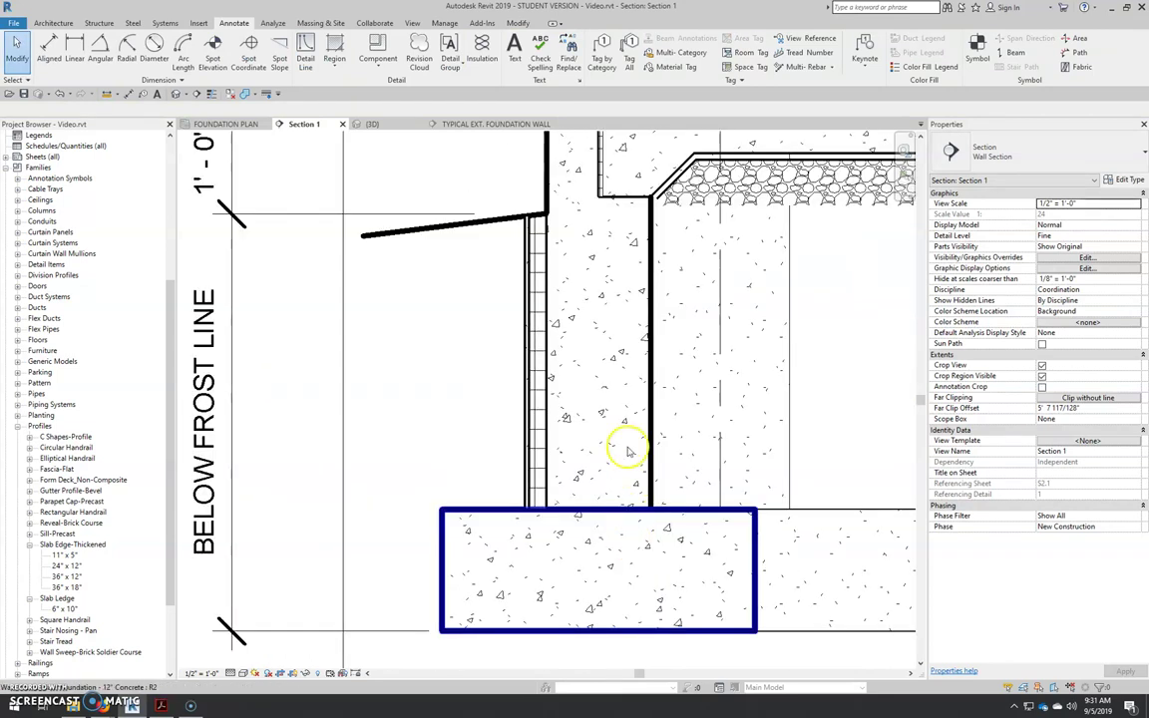
Restyle the footing's two top edge lines under the wall as <Invisible lines> with Linework.
scroll(588, 324, "up", 1)
scroll(550, 595, "down", 2)
scroll(528, 570, "up", 2)
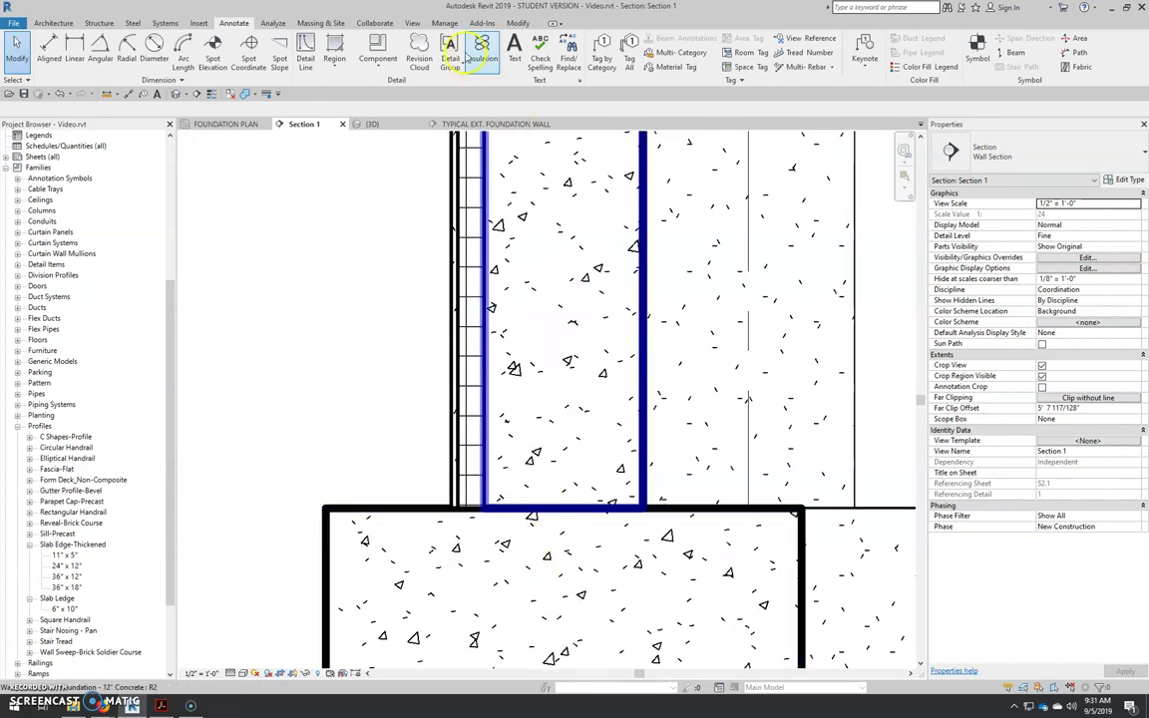
key("l")
key("w")
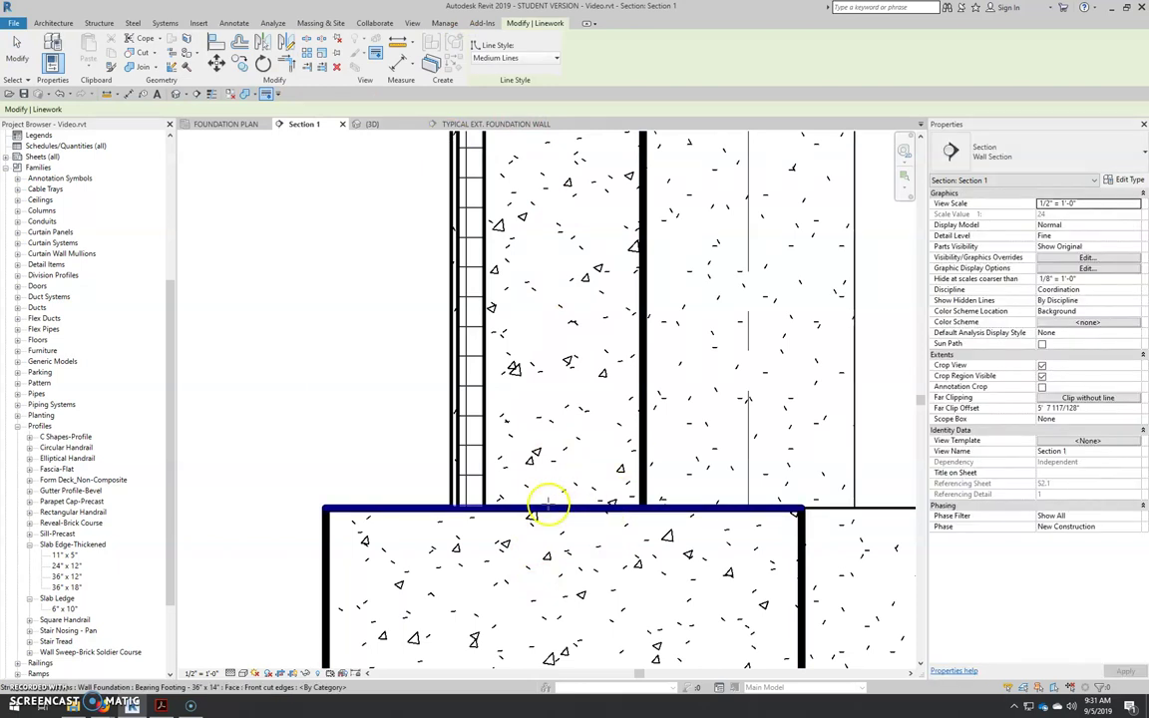
left_click(486, 59)
left_click(498, 133)
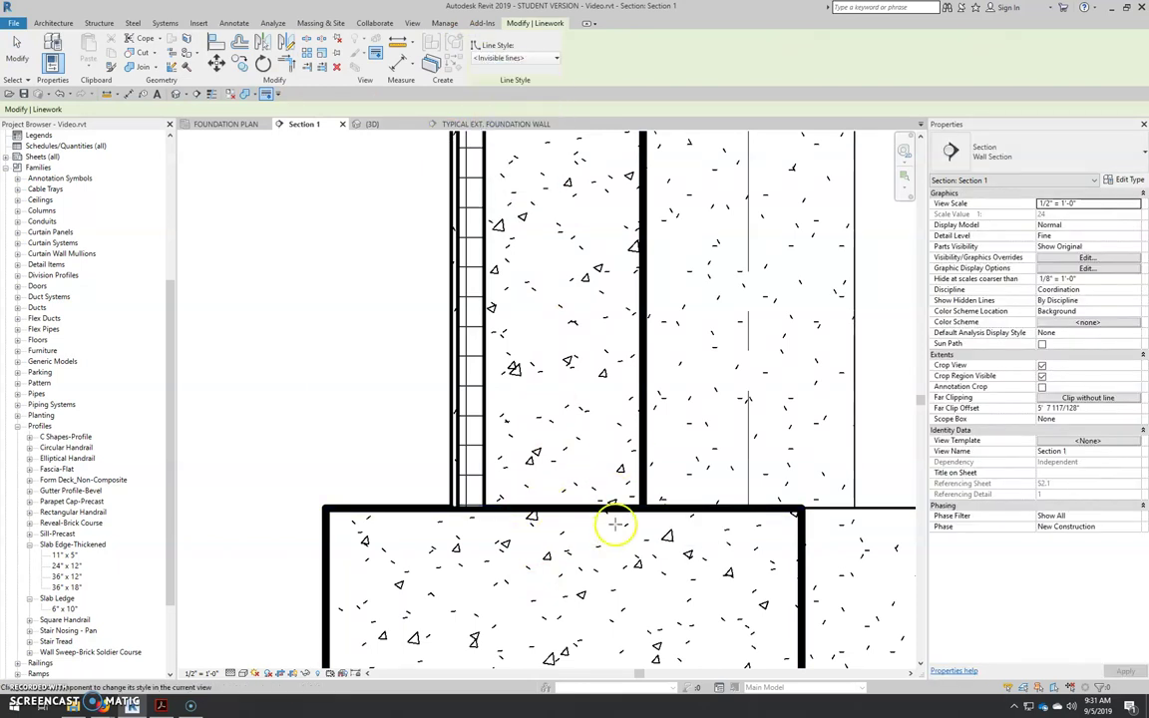
left_click(589, 508)
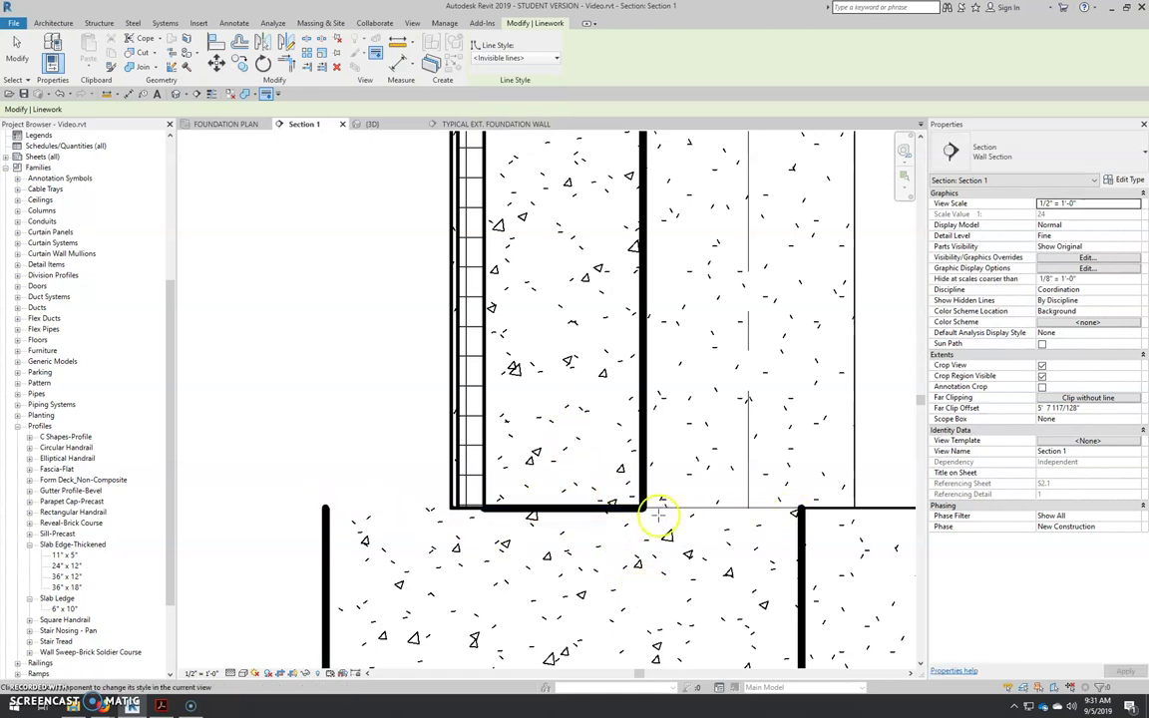
left_click(581, 508)
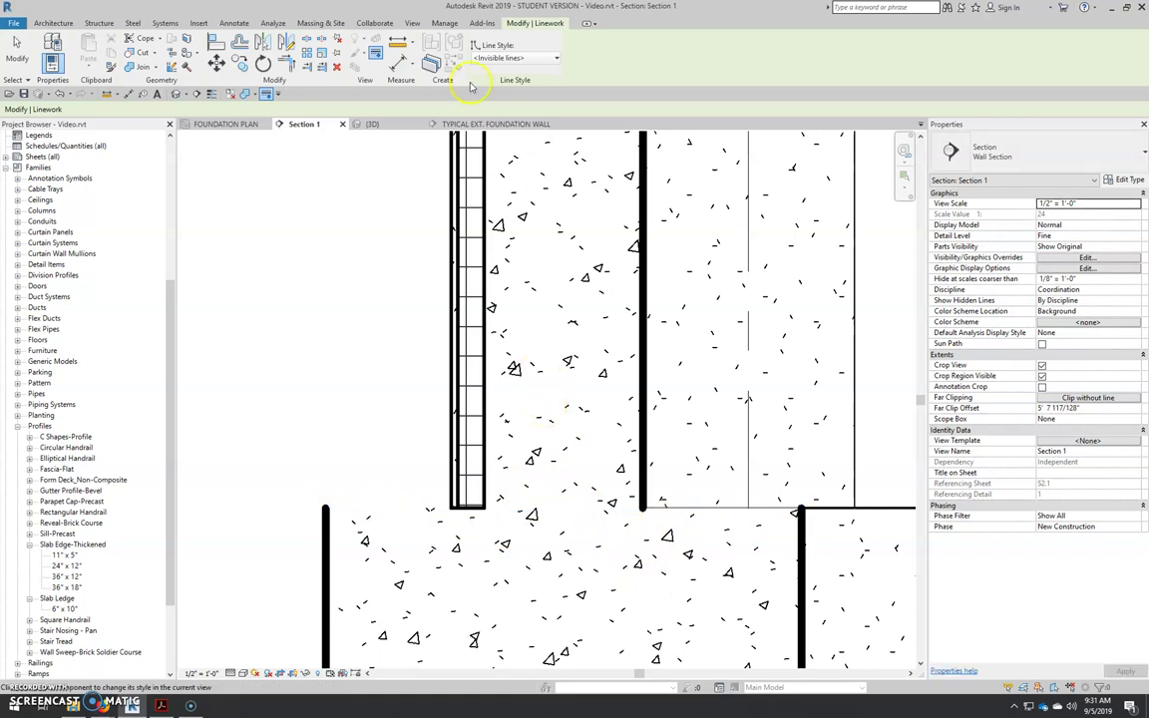
key("d")
key("l")
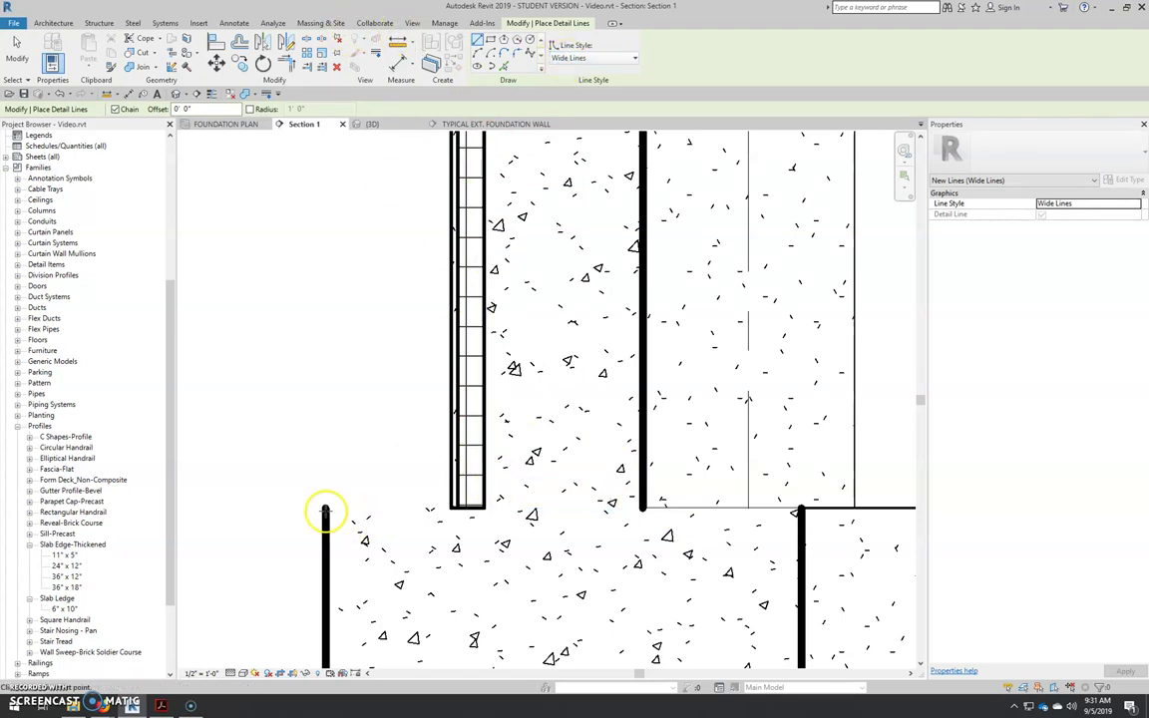
Trace the footing top in Wide Lines from its left corner, past both wall faces, to its right corner.
left_click(326, 510)
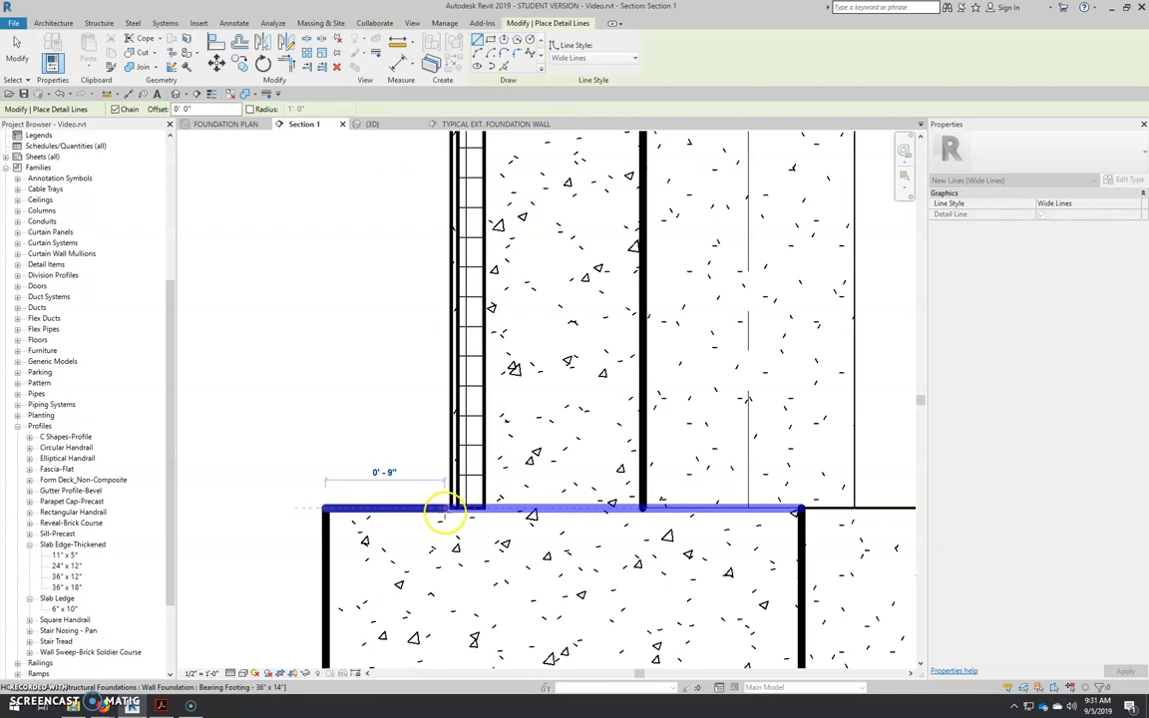
left_click(444, 508)
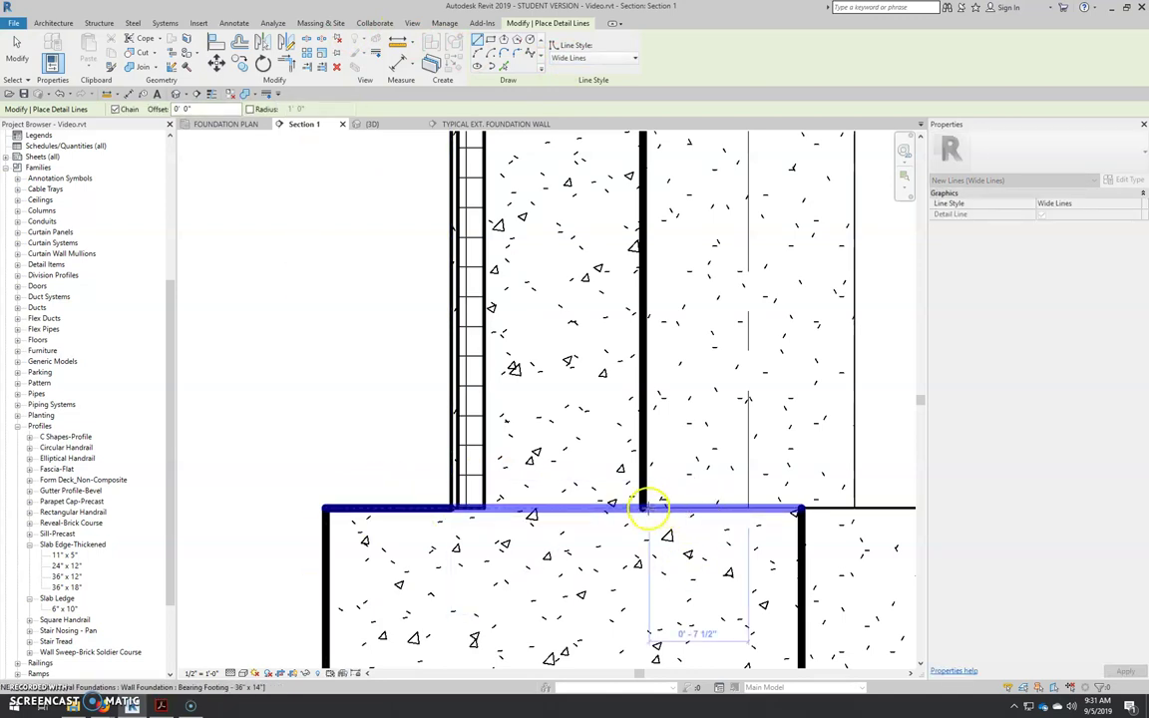
left_click(644, 509)
left_click(800, 510)
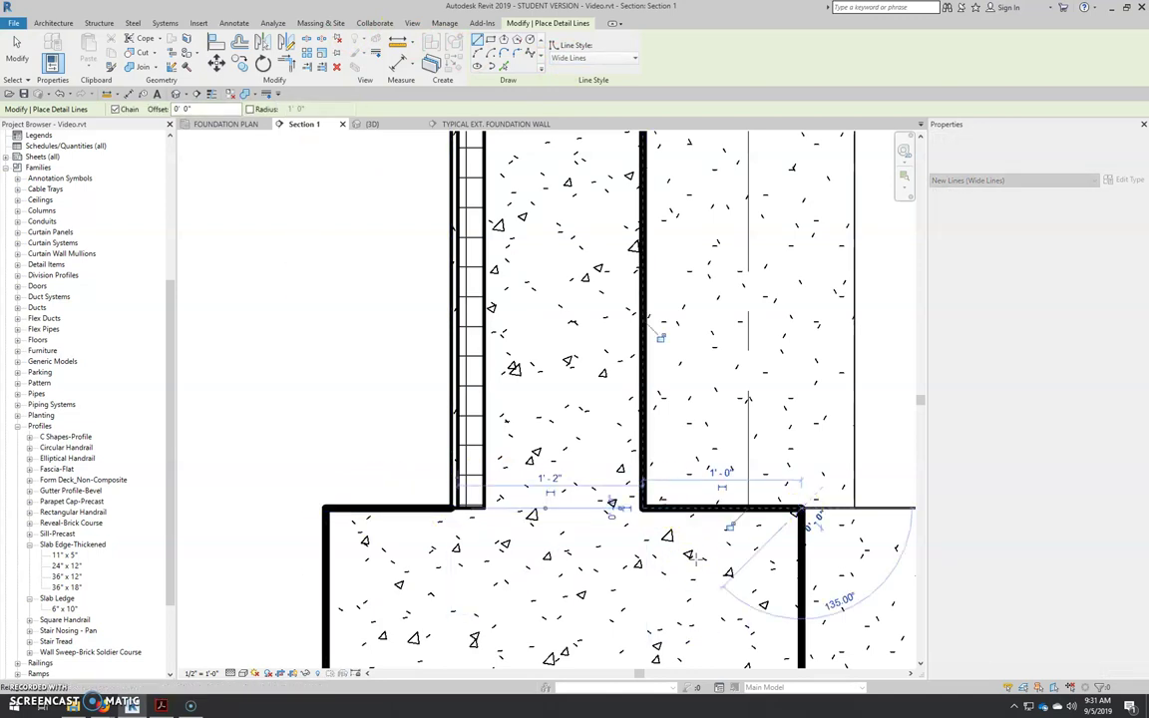
key("Escape")
Compare the section against the reference foundation wall PDF in Acrobat.
left_click(451, 511)
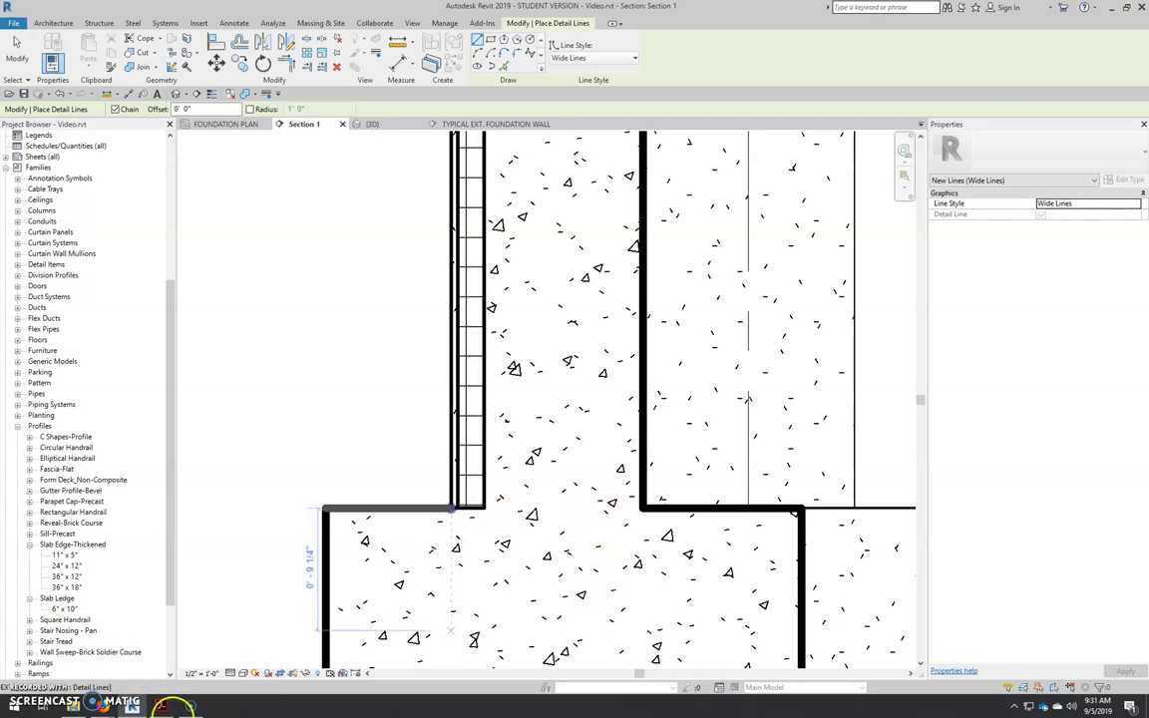
left_click(167, 706)
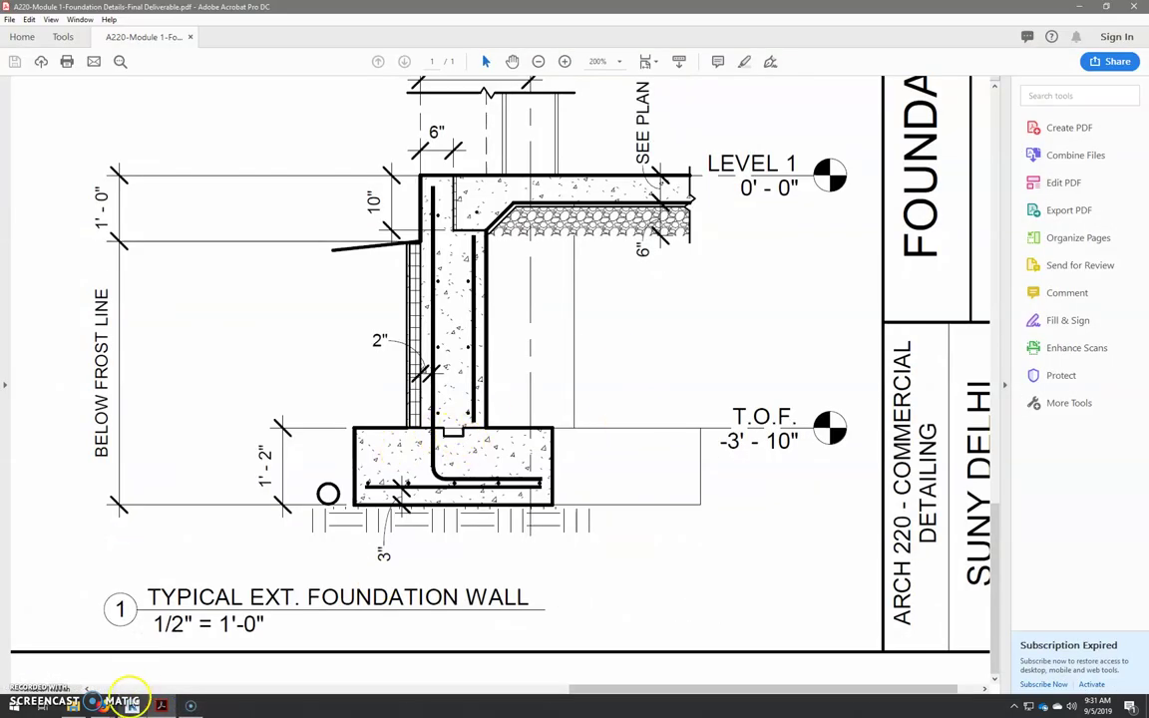
left_click(160, 706)
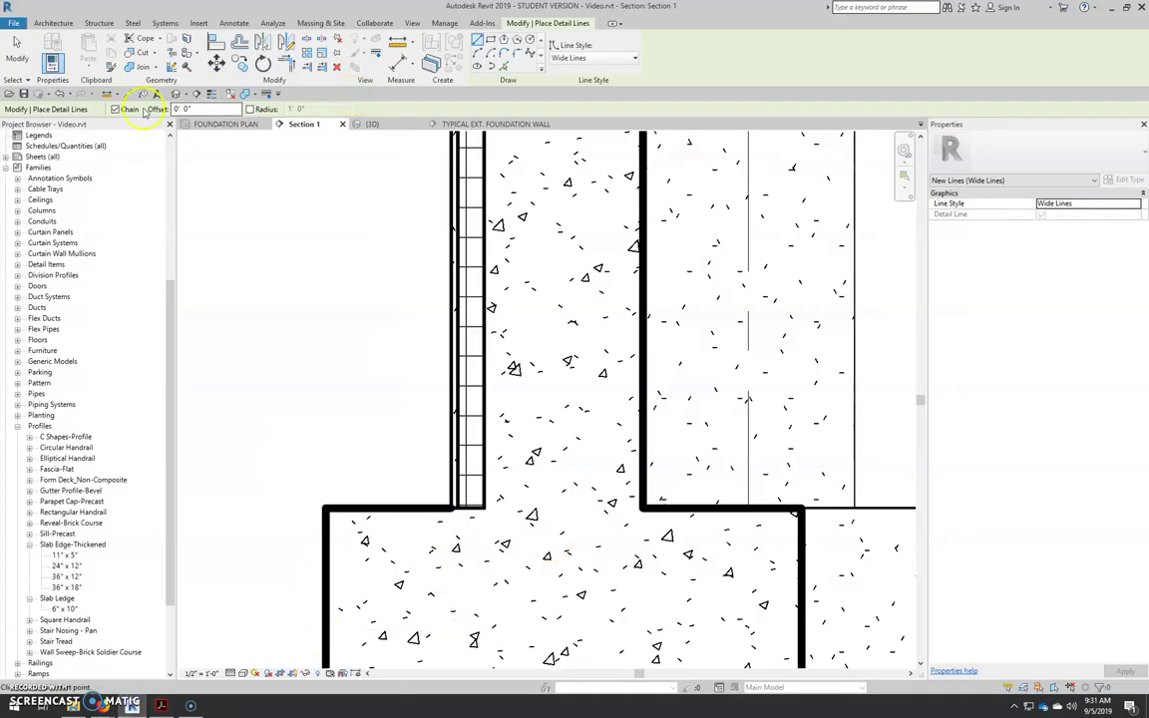
Draw a Medium Lines key notch into the footing top, 2" deep and 4" wide.
left_click(558, 58)
left_click(569, 149)
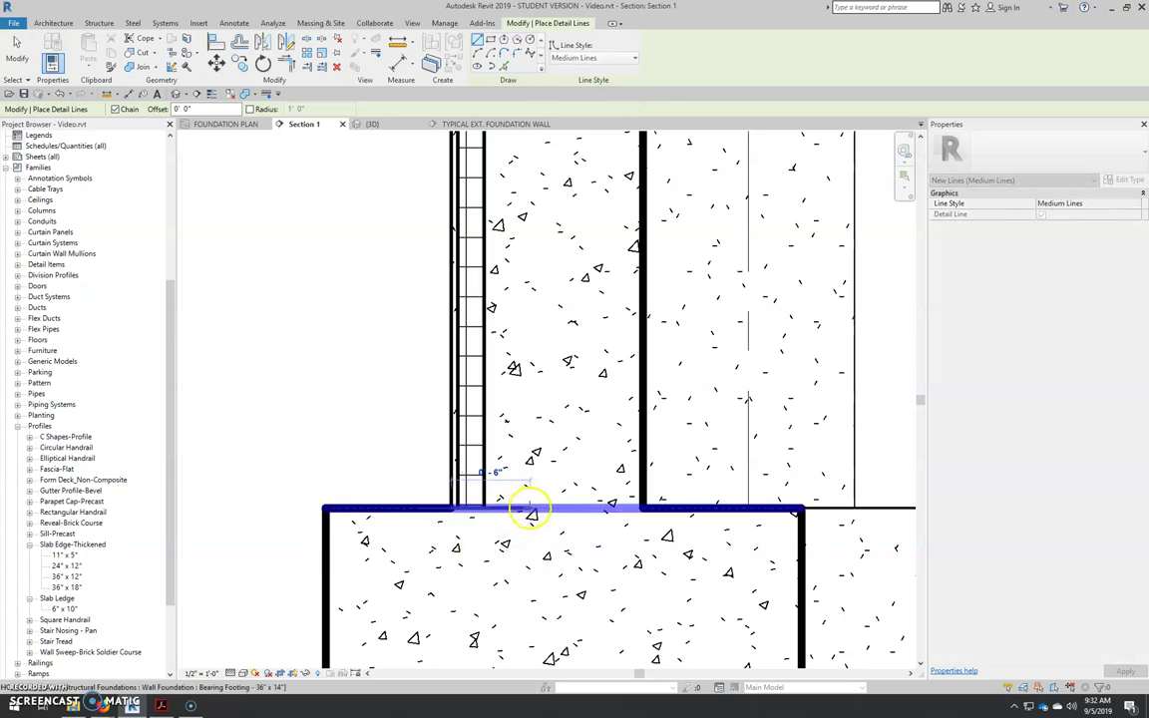
left_click(538, 510)
type("2")
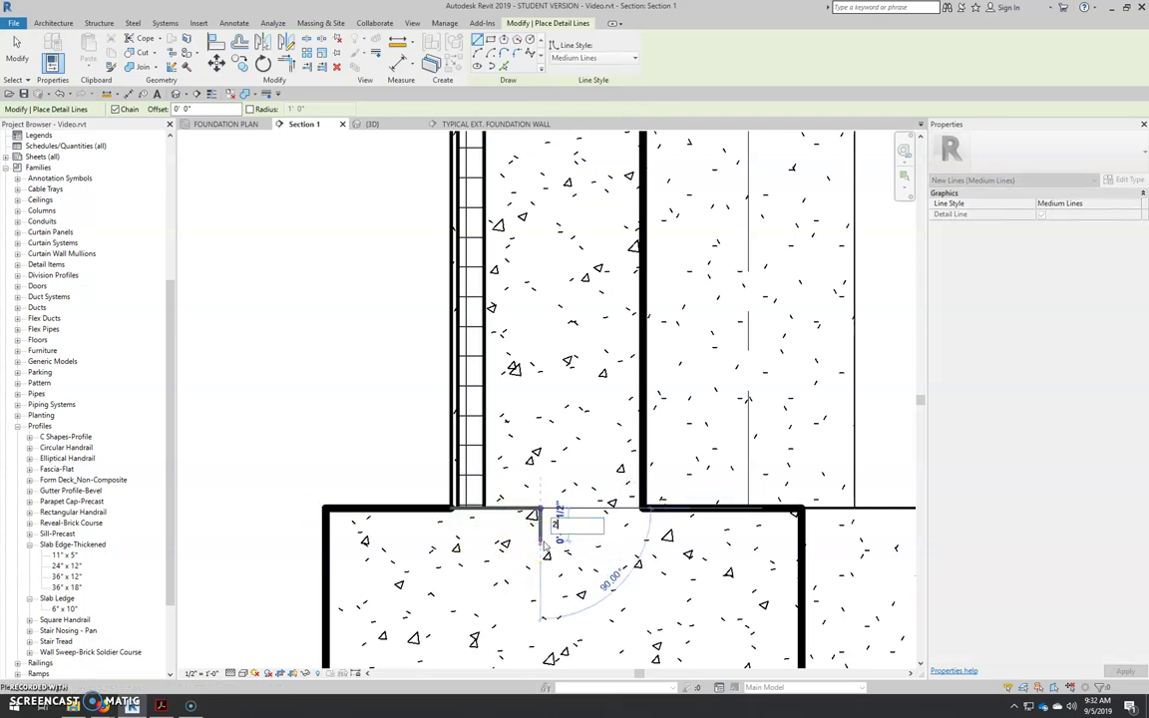
type("\"")
key("Return")
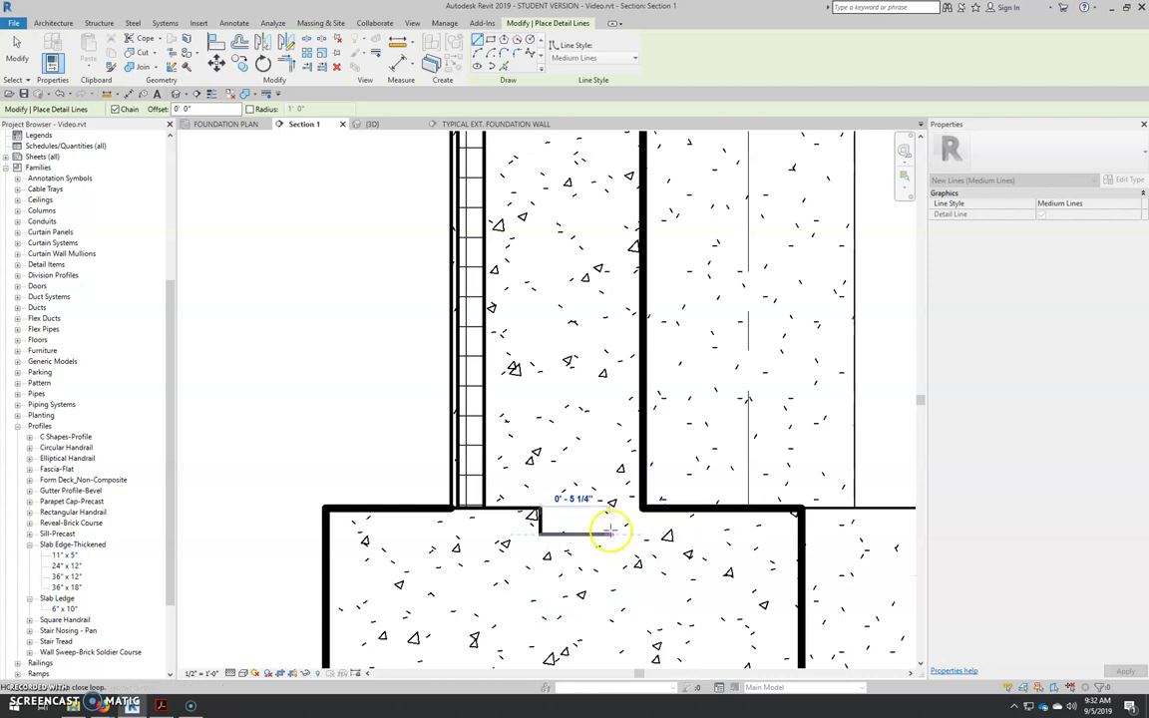
type("4\"")
key("Return")
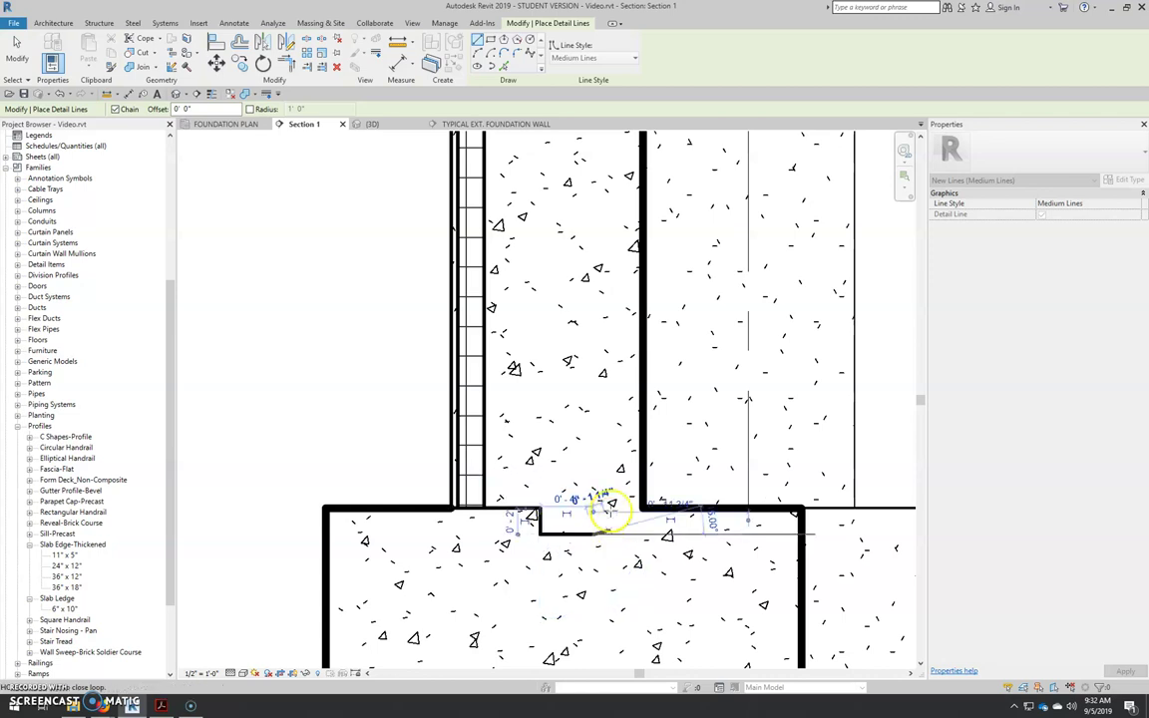
left_click(592, 510)
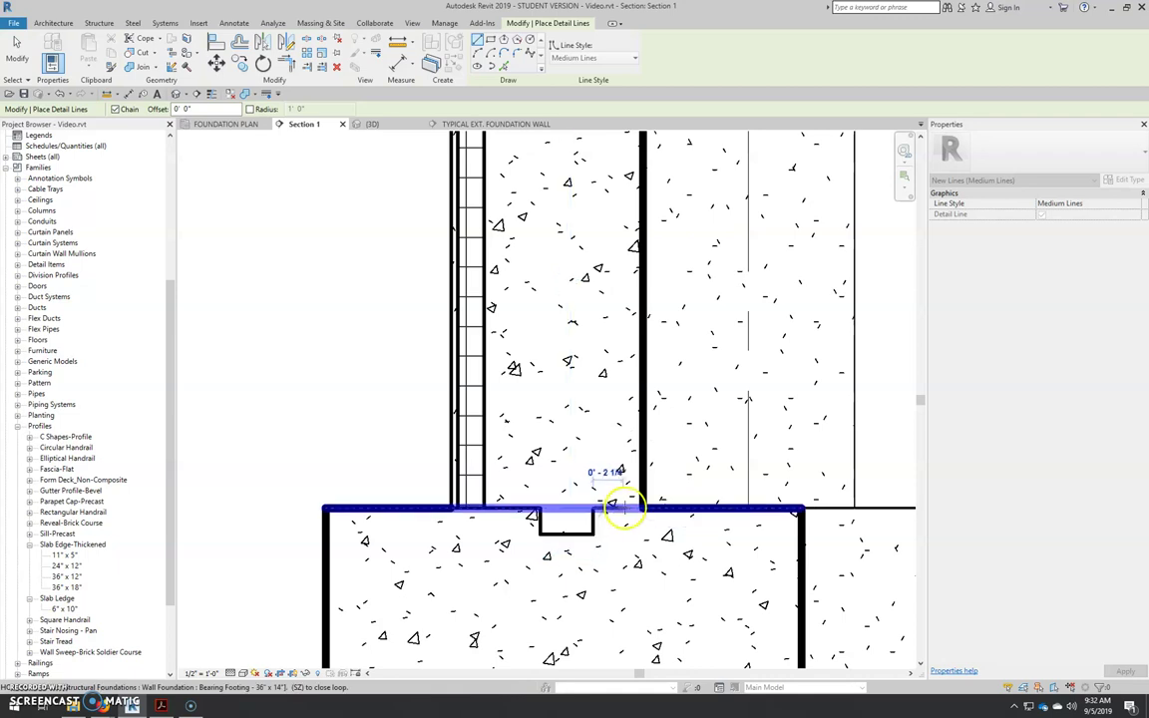
key("Escape")
key("Escape")
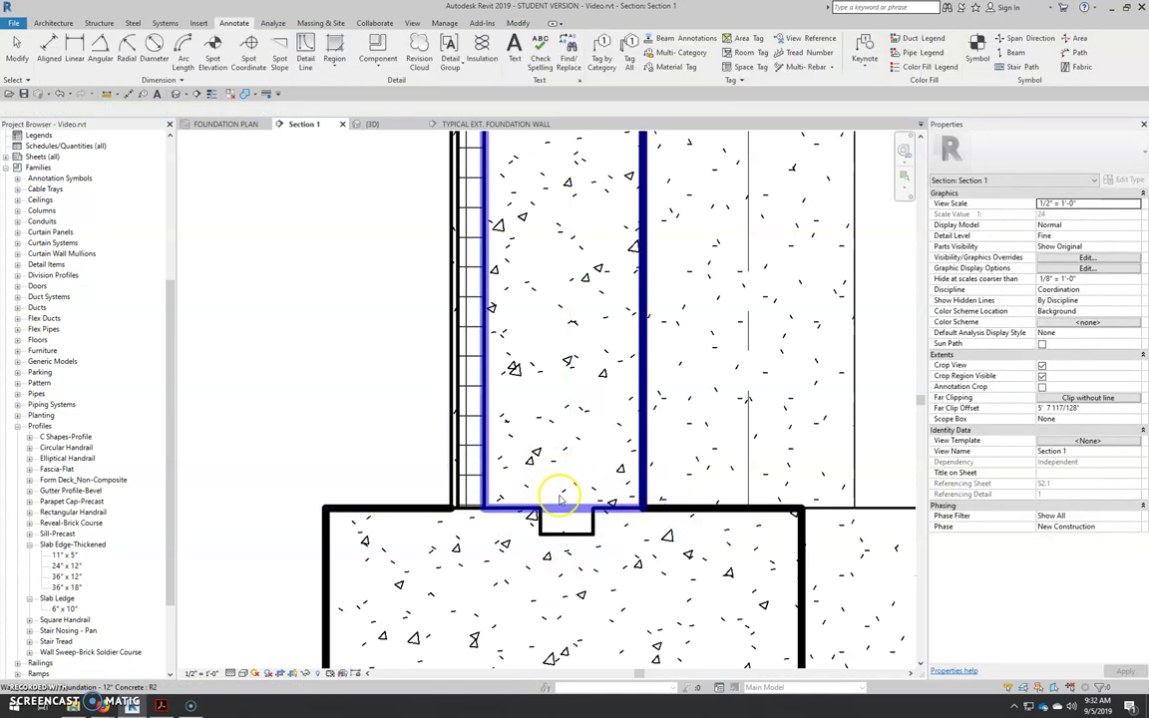
Select the notch lines and set their temporary dimension to 4" to fix the key width.
scroll(533, 519, "up", 2)
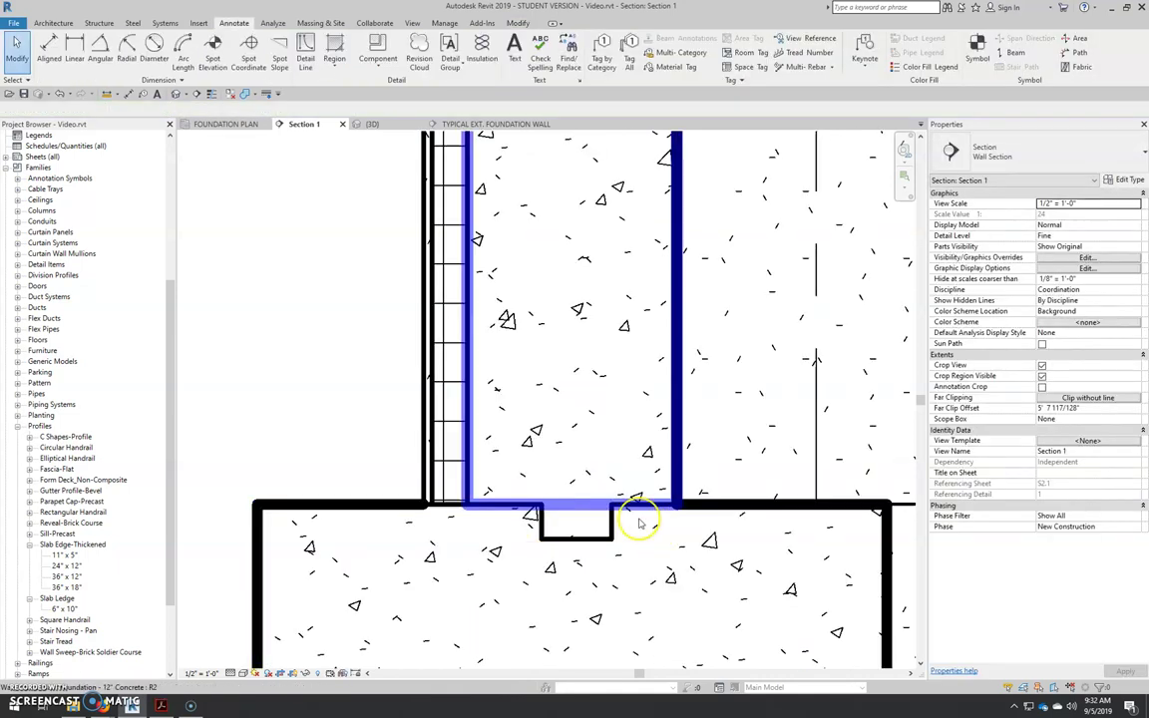
left_click_drag(536, 448, 616, 576)
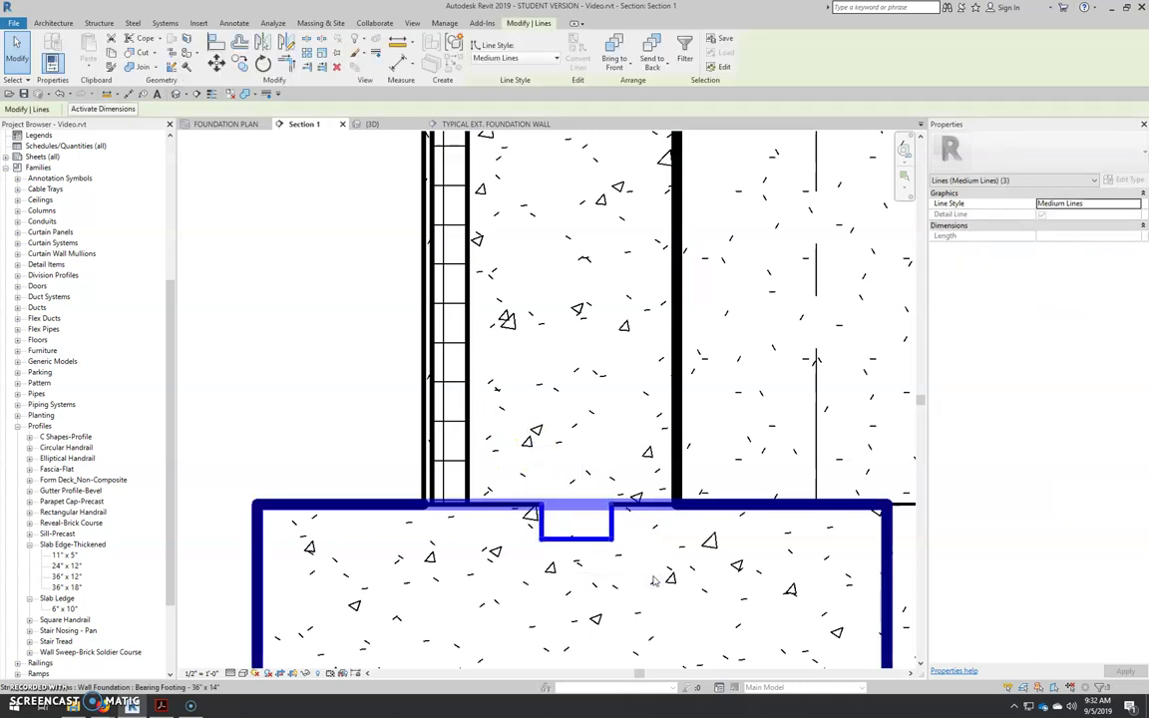
left_click(109, 108)
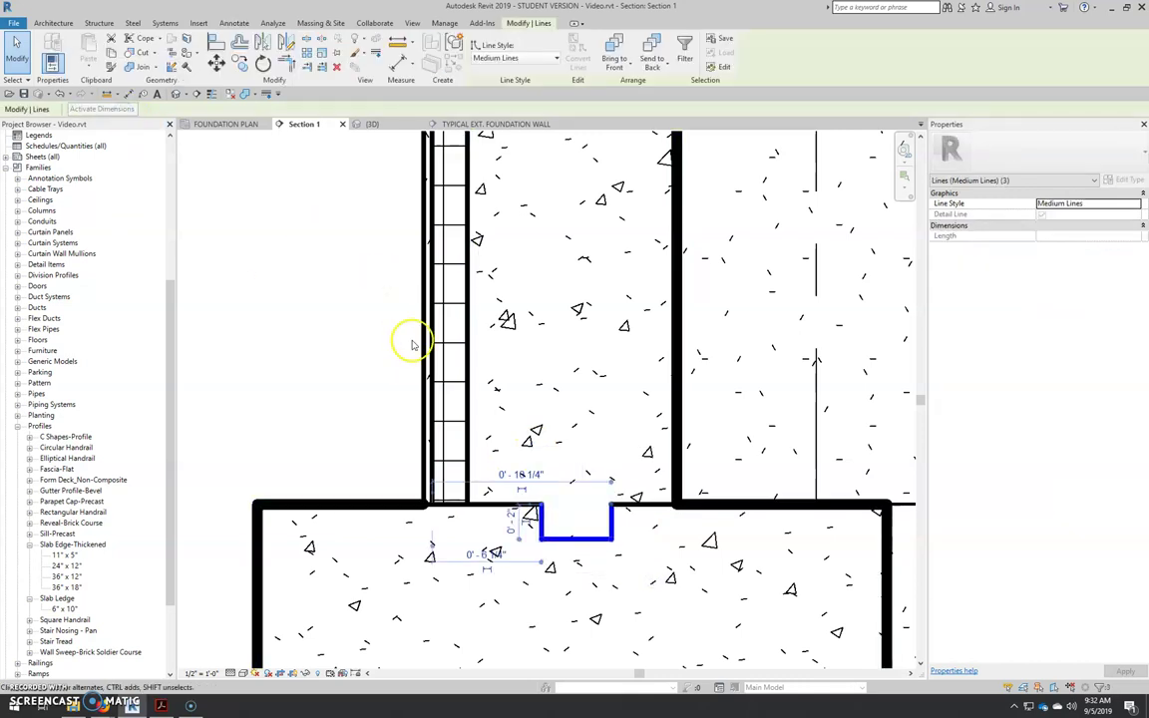
scroll(589, 565, "up", 2)
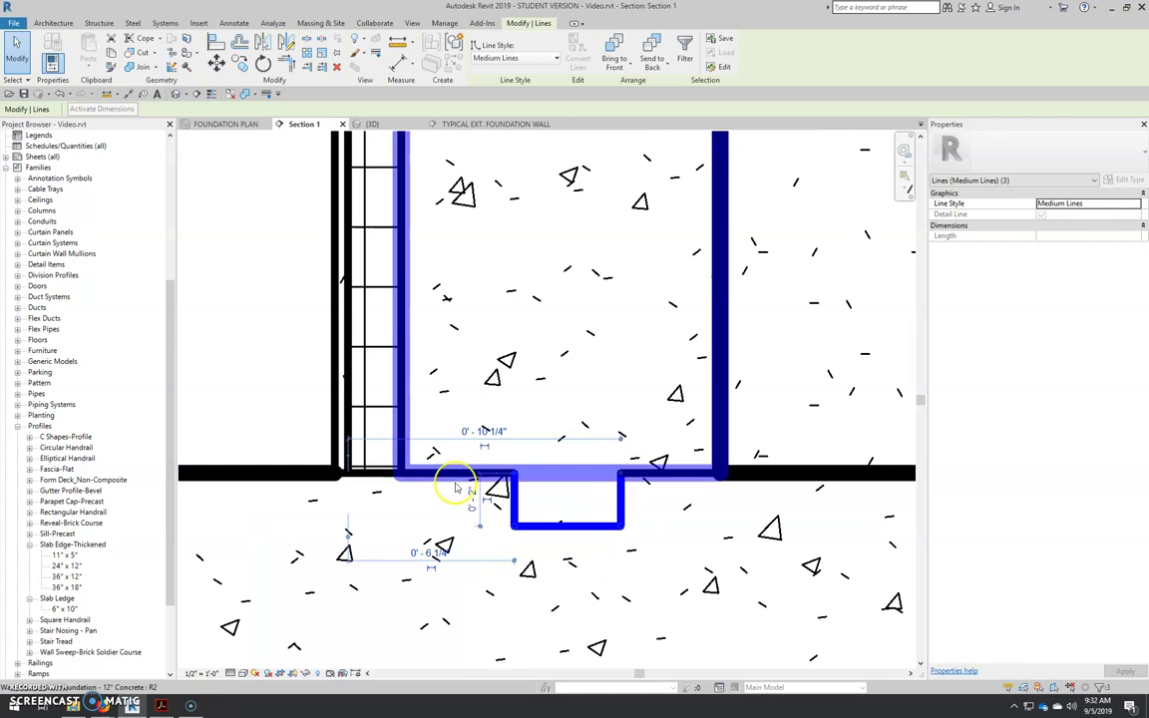
left_click(403, 446)
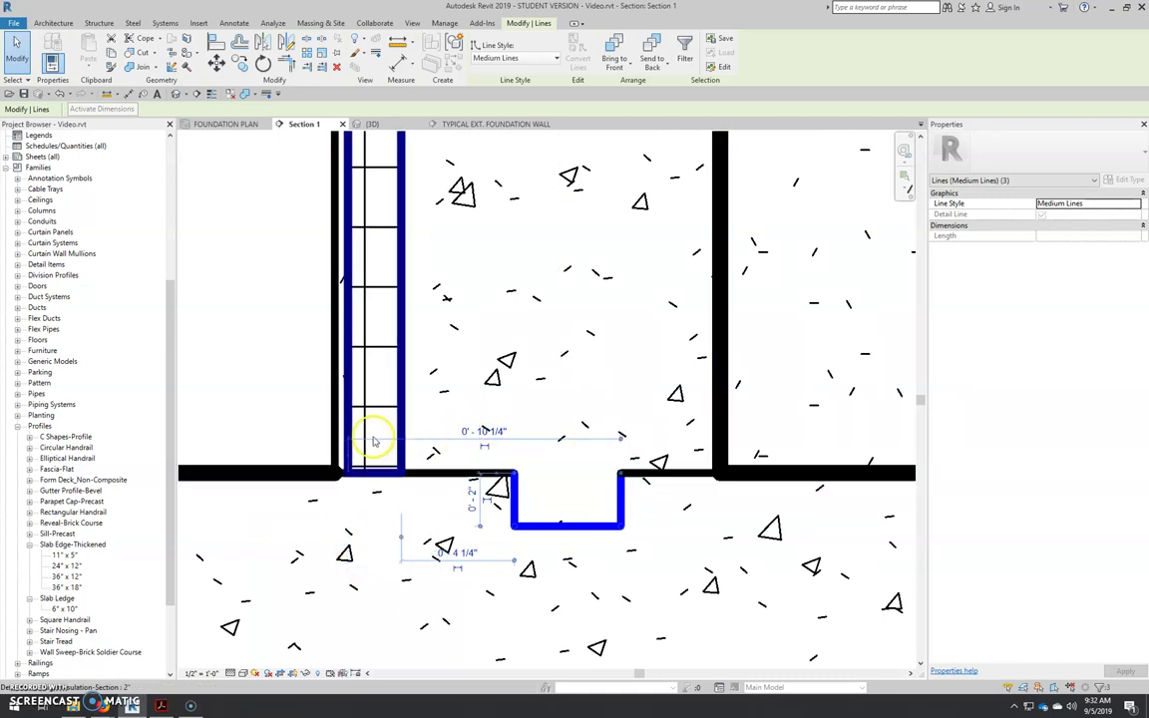
left_click(723, 439)
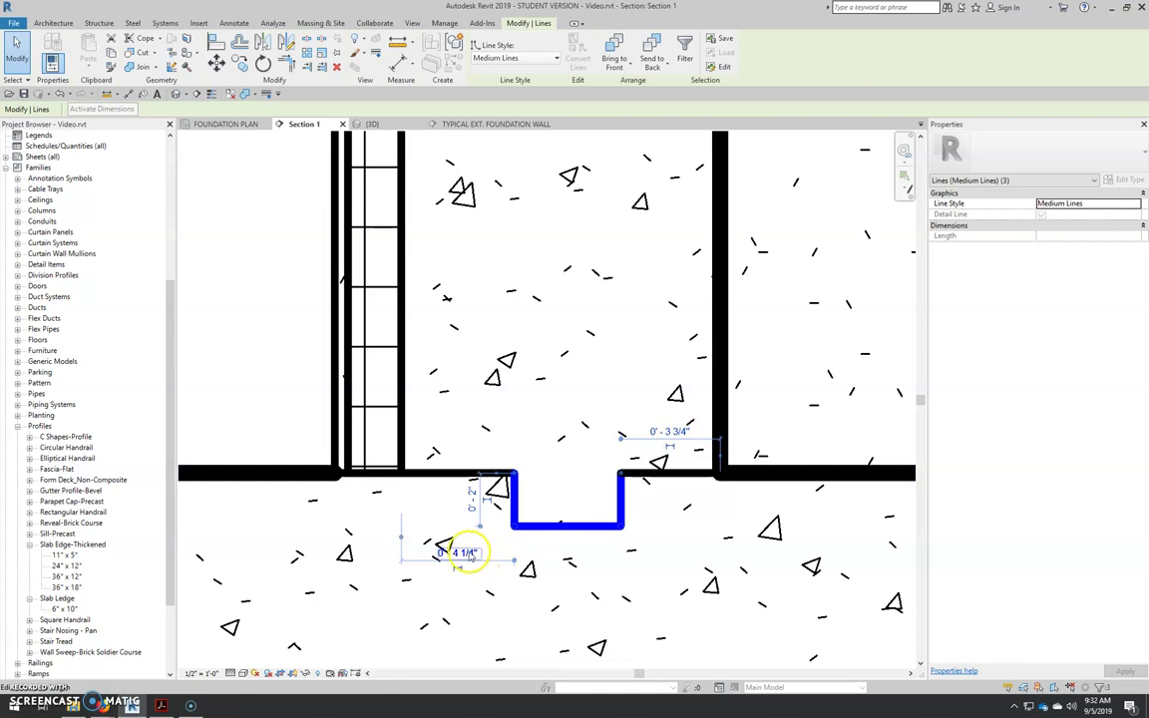
left_click(457, 552)
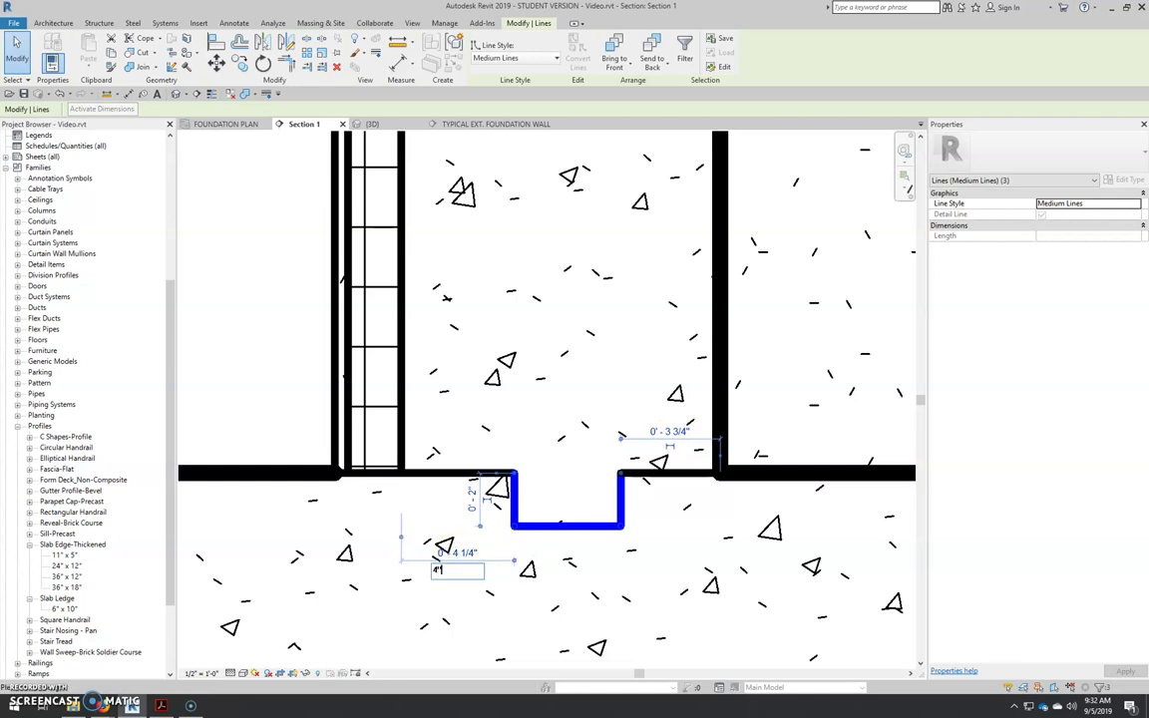
type("4")
key("Return")
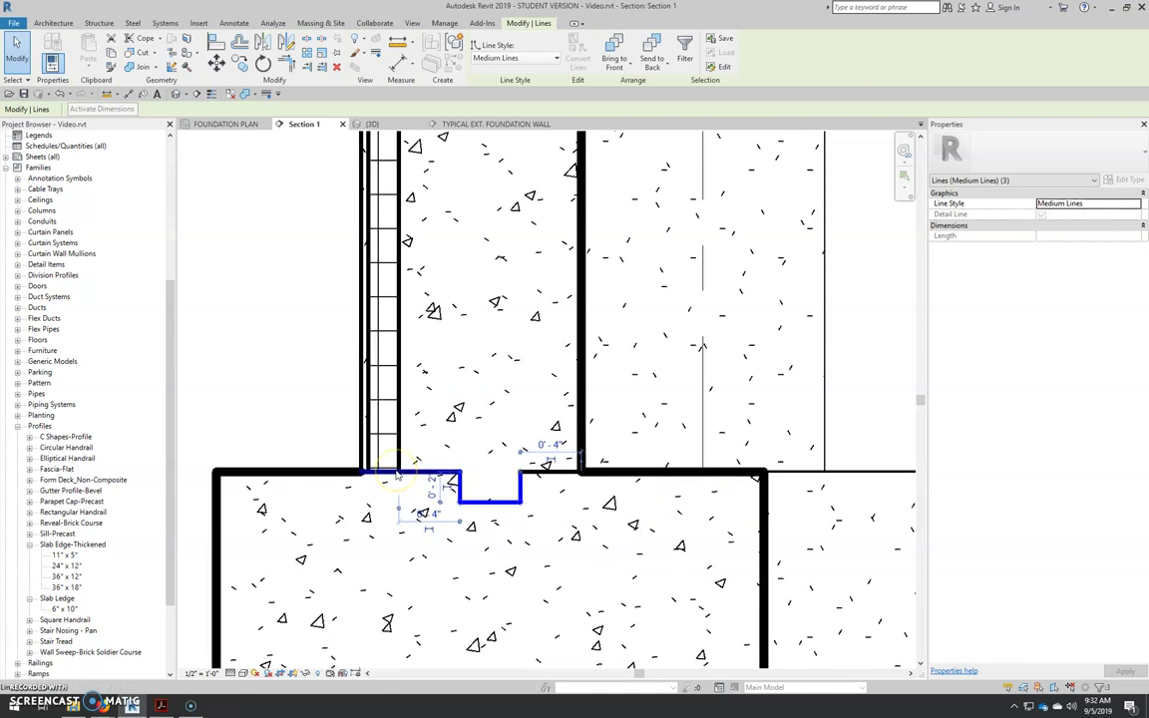
key("Escape")
scroll(526, 480, "down", 5)
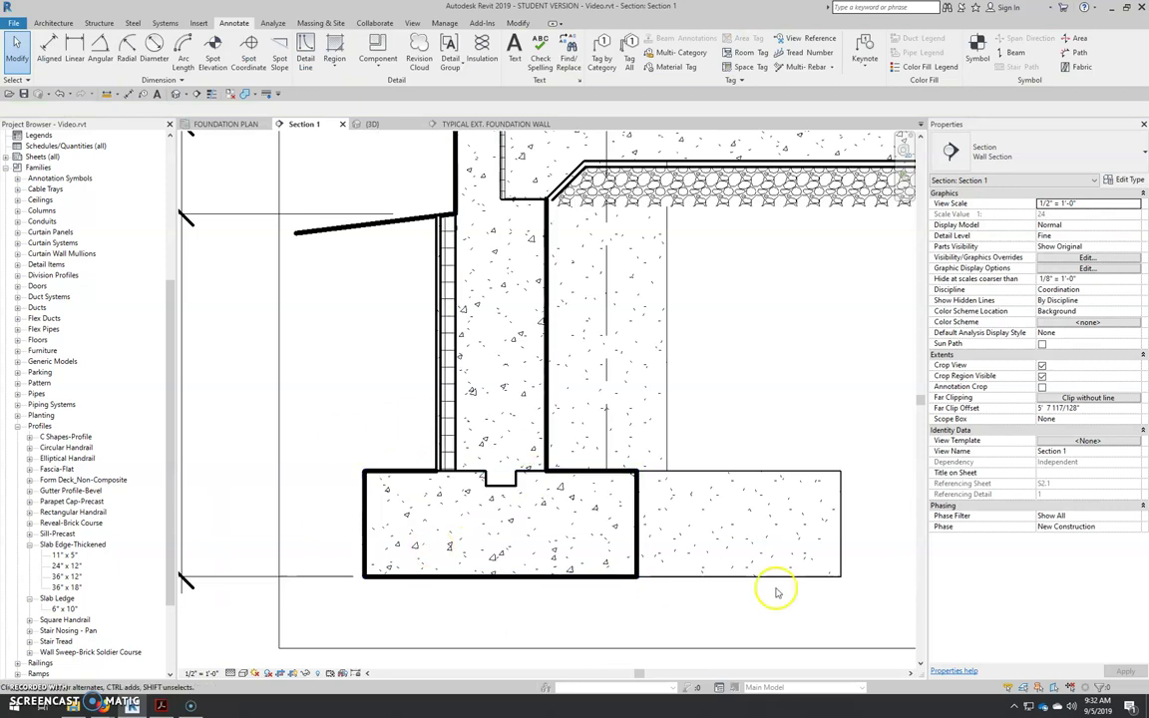
middle_click_drag(524, 474, 593, 515)
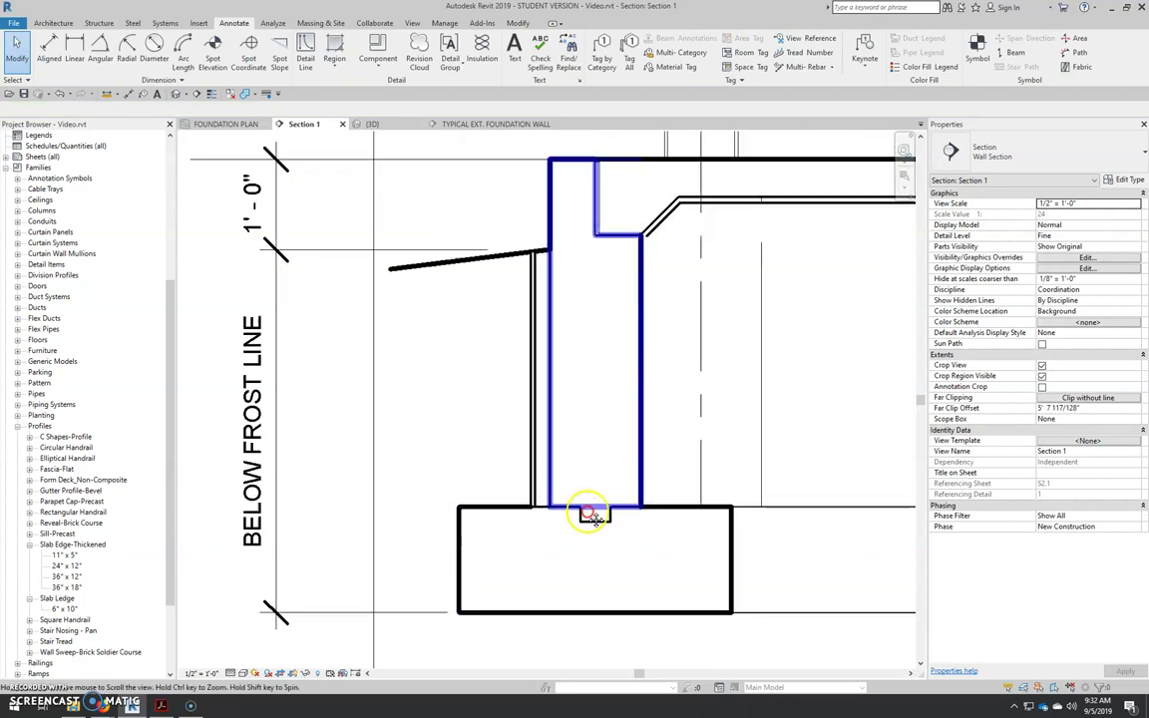
scroll(599, 515, "up", 2)
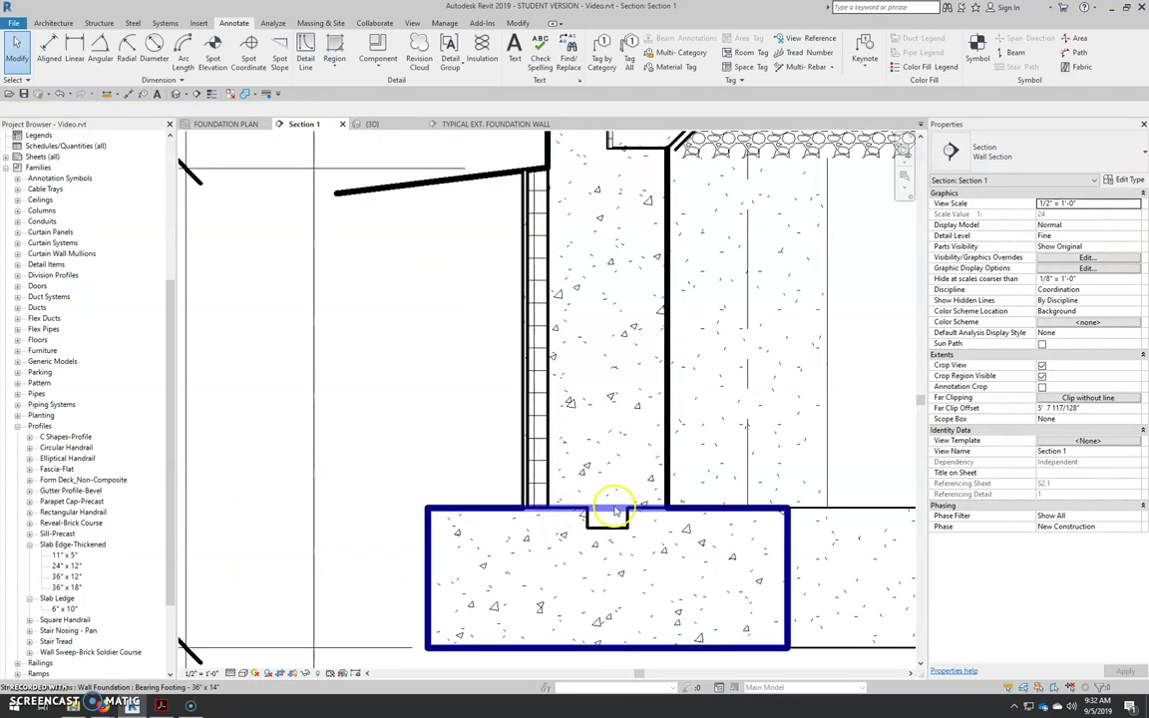
scroll(618, 545, "up", 2)
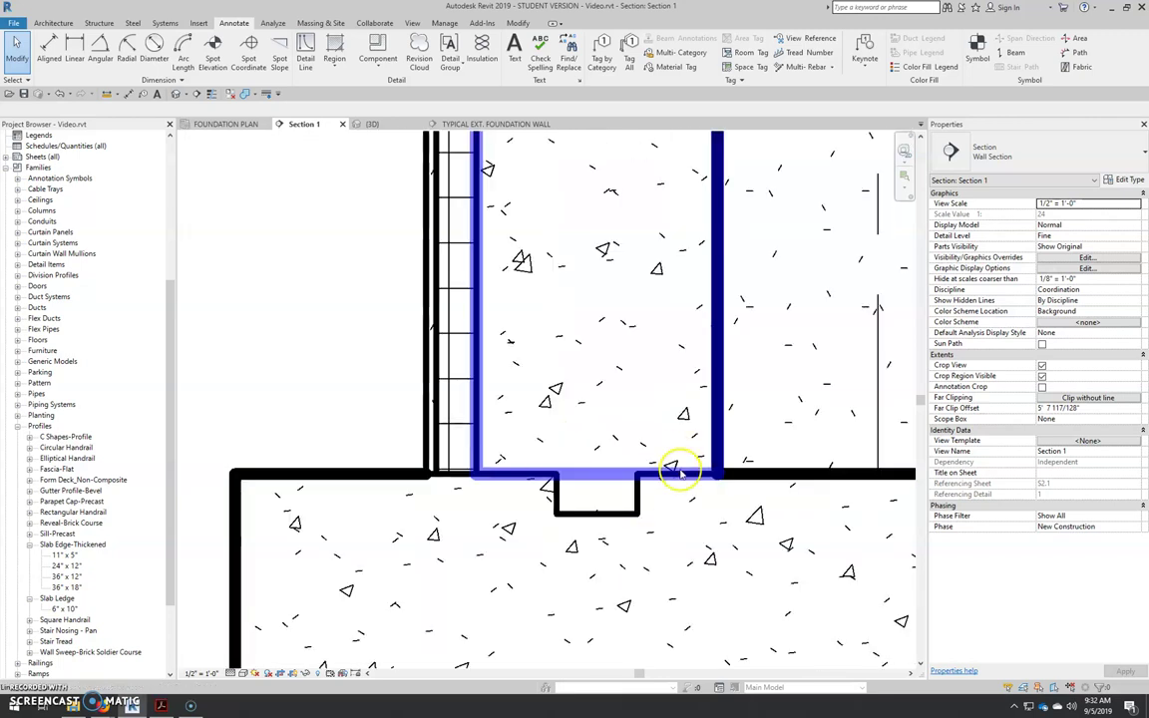
scroll(441, 513, "down", 2)
scroll(557, 511, "up", 3)
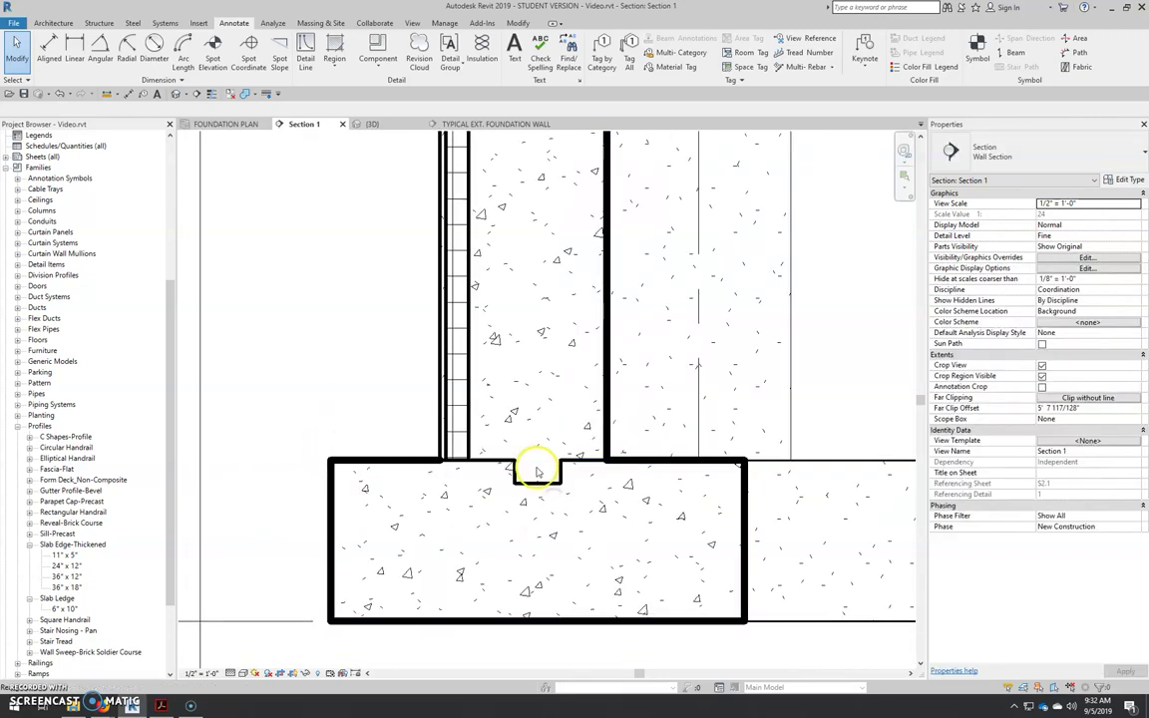
scroll(499, 505, "down", 2)
scroll(499, 504, "down", 3)
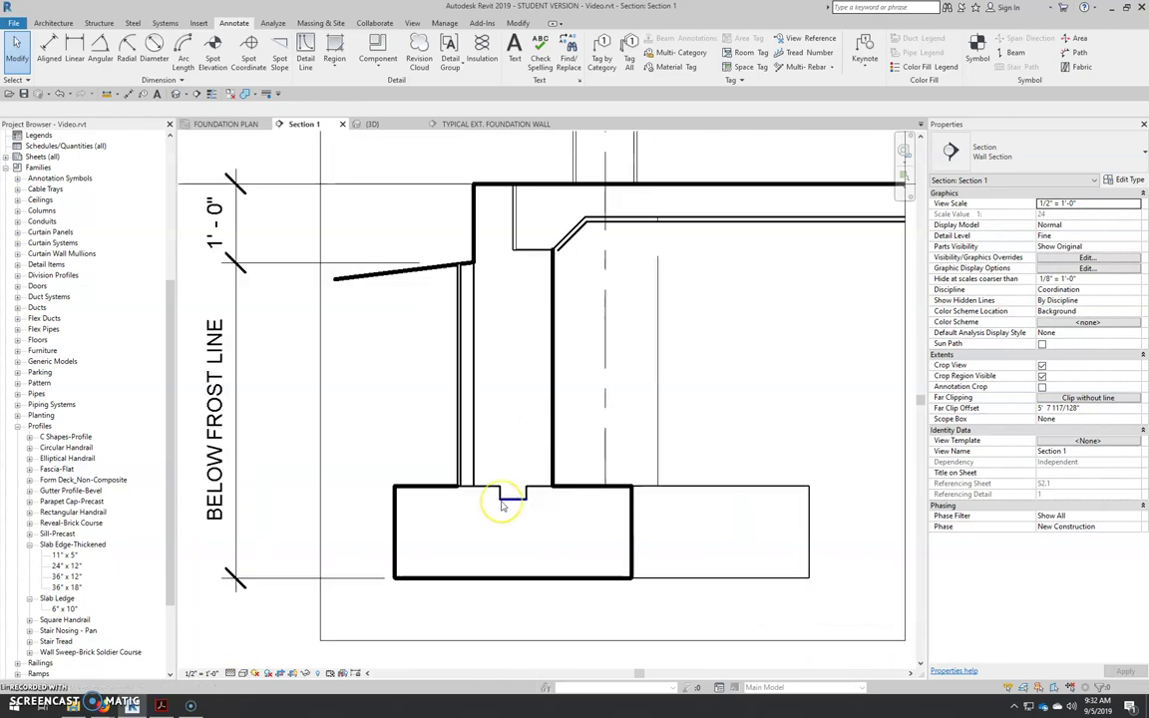
scroll(503, 502, "down", 4)
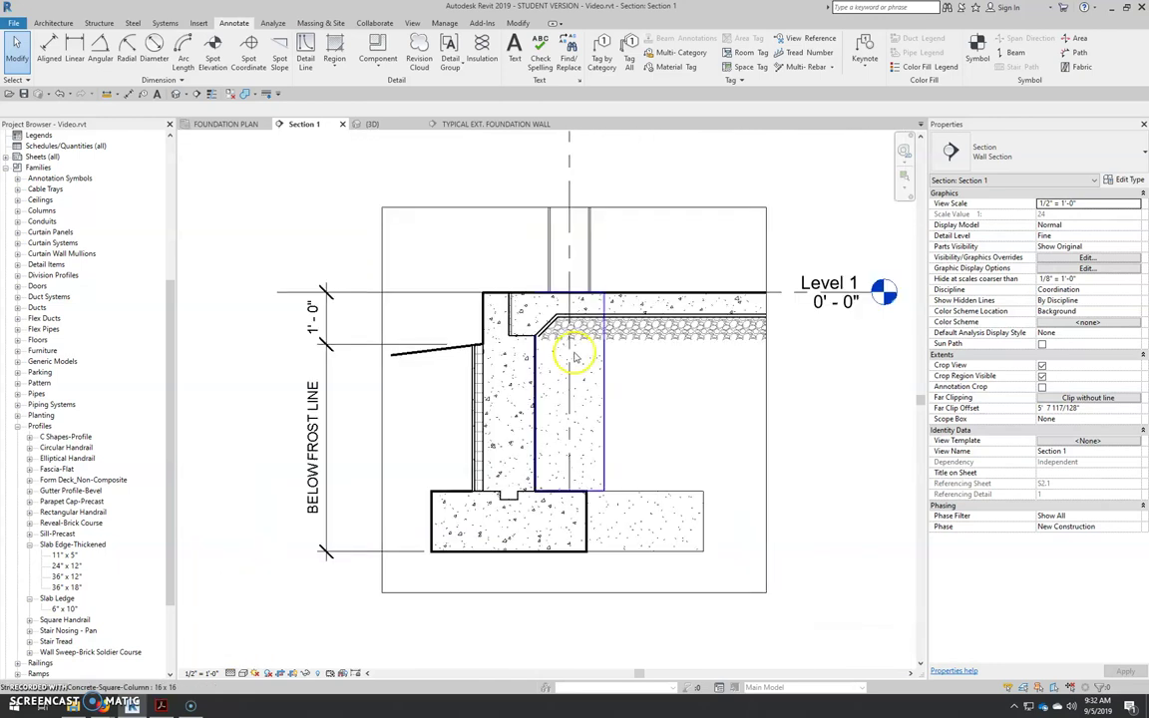
scroll(741, 356, "up", 3)
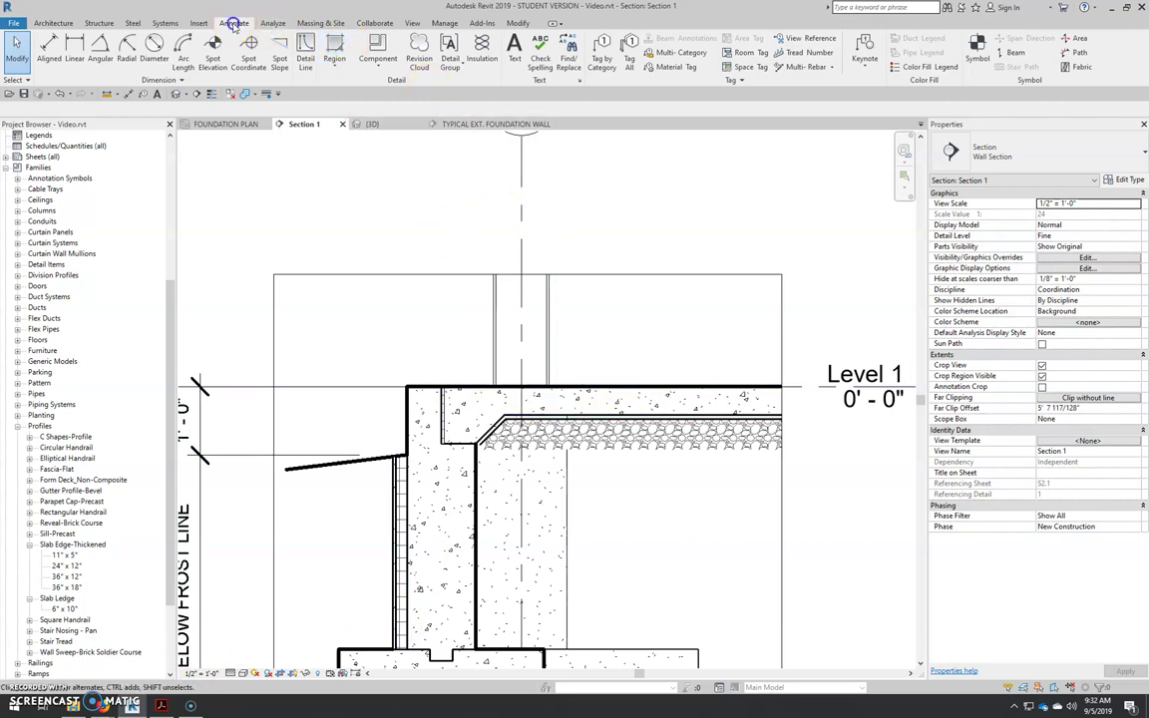
Place Break Line detail components across the wall top and vertically at the slab's right end.
left_click(377, 43)
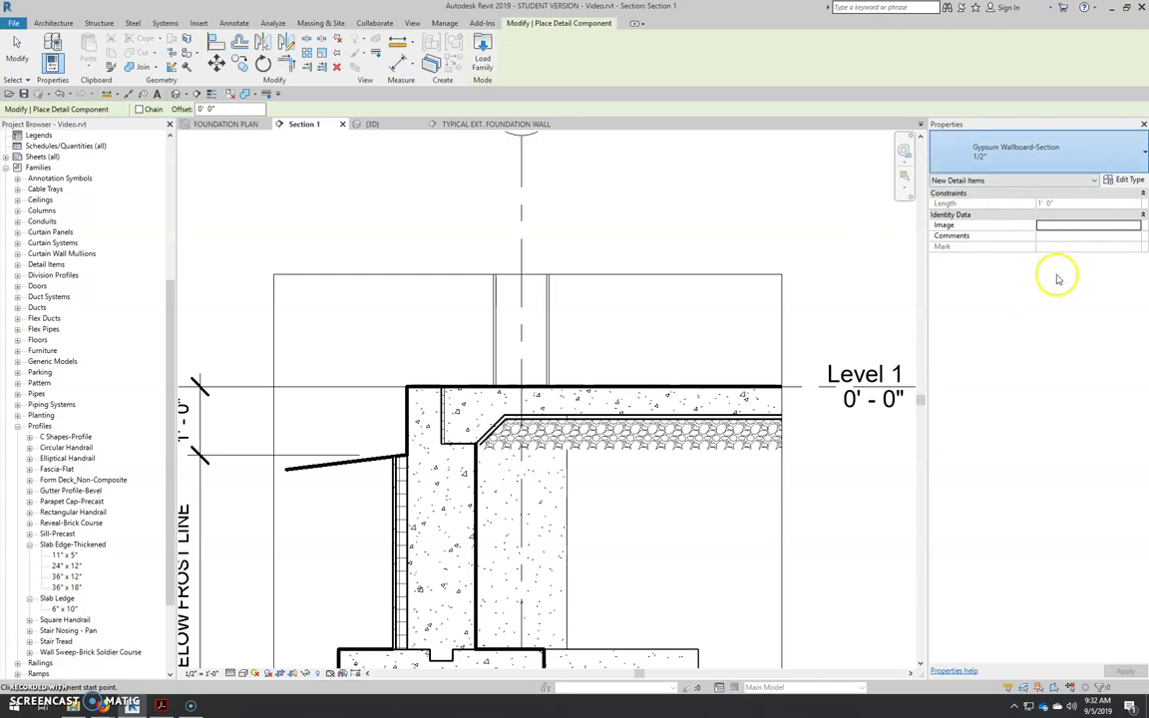
left_click(1027, 151)
scroll(982, 328, "up", 5)
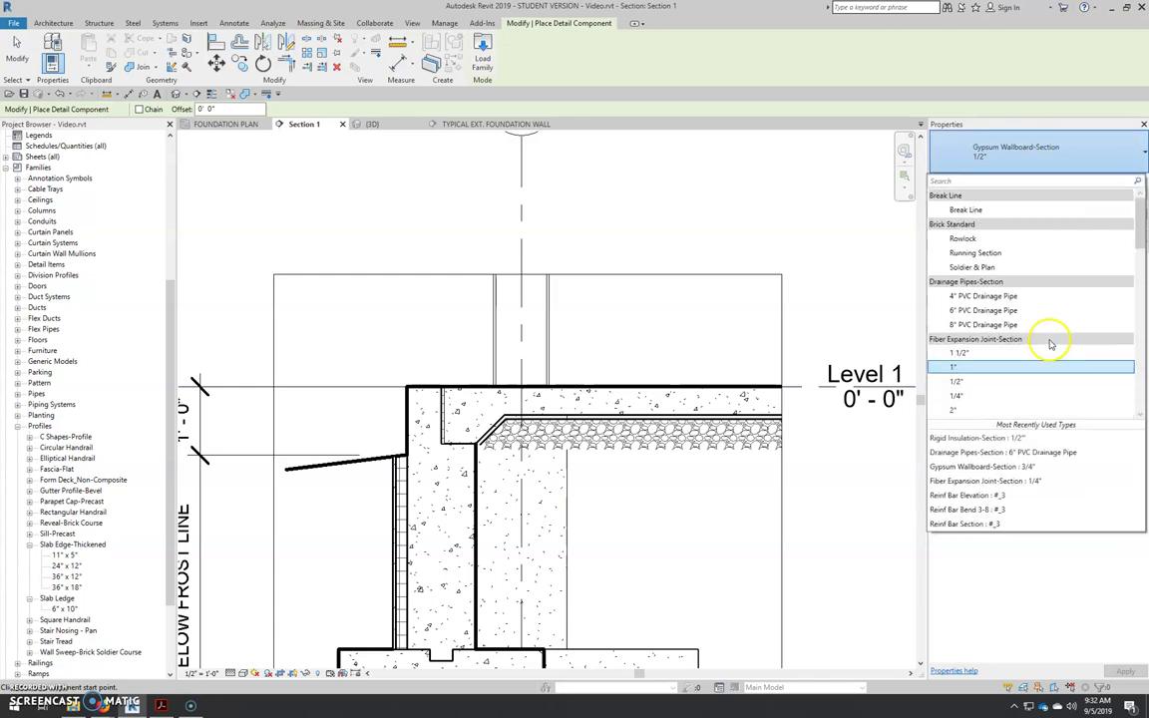
left_click(965, 212)
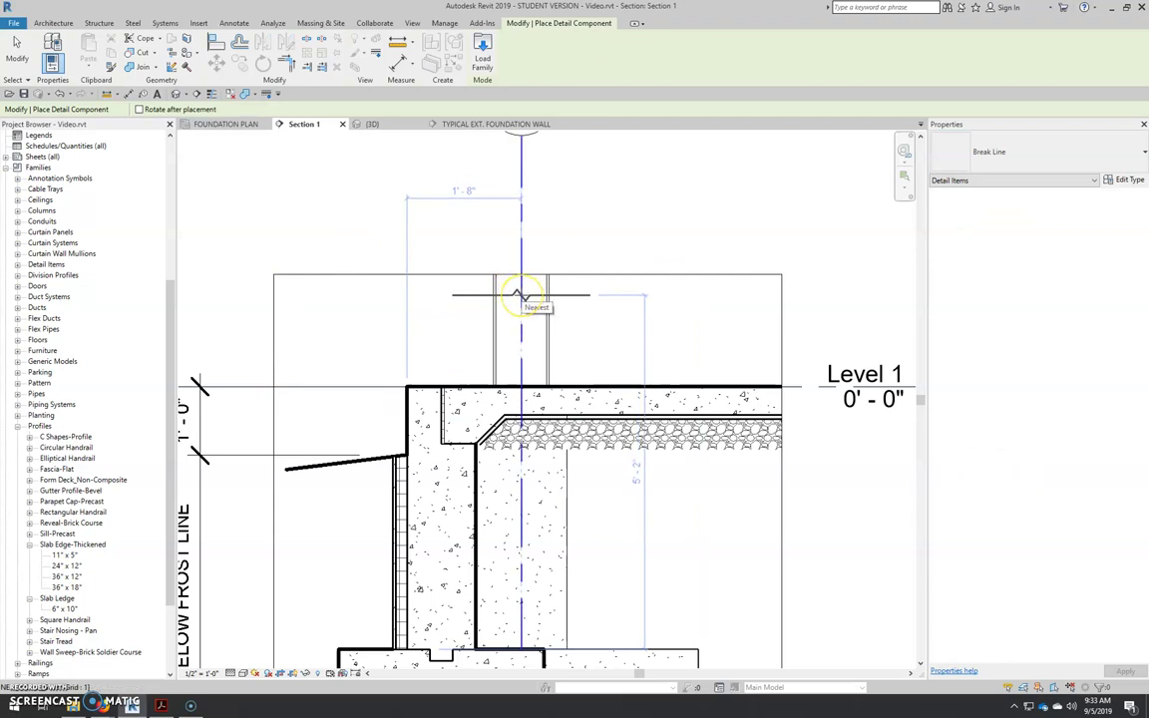
left_click(520, 295)
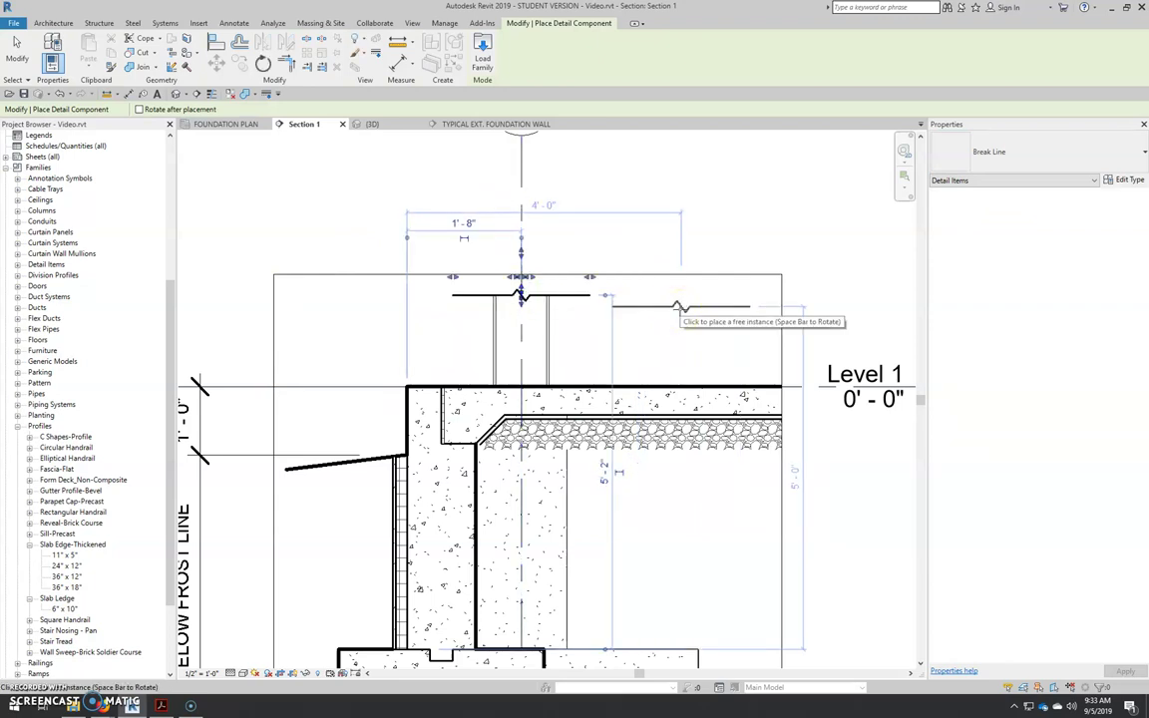
key("space")
key("space")
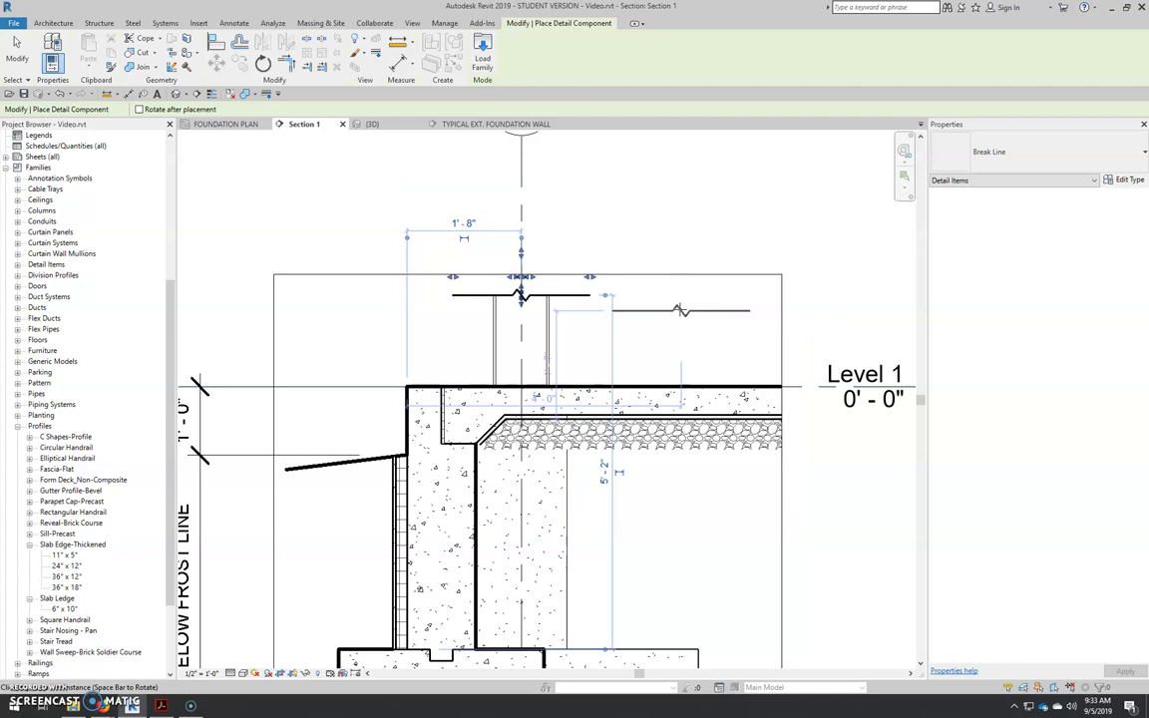
key("space")
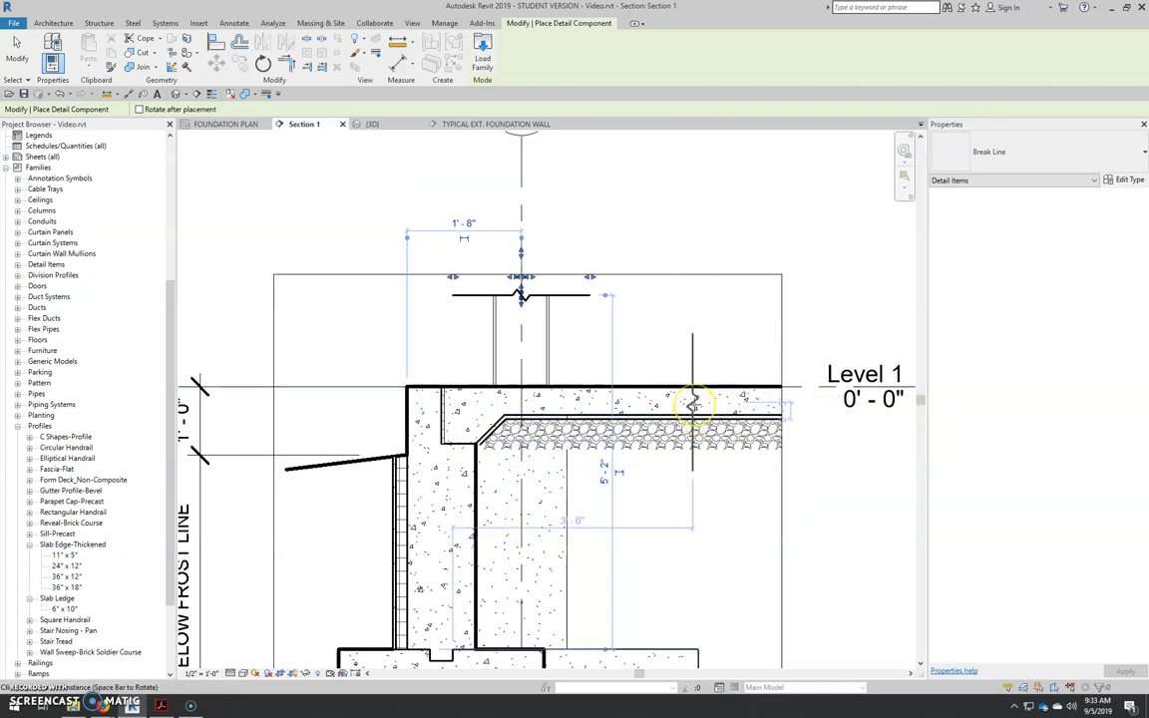
left_click(693, 404)
key("Escape")
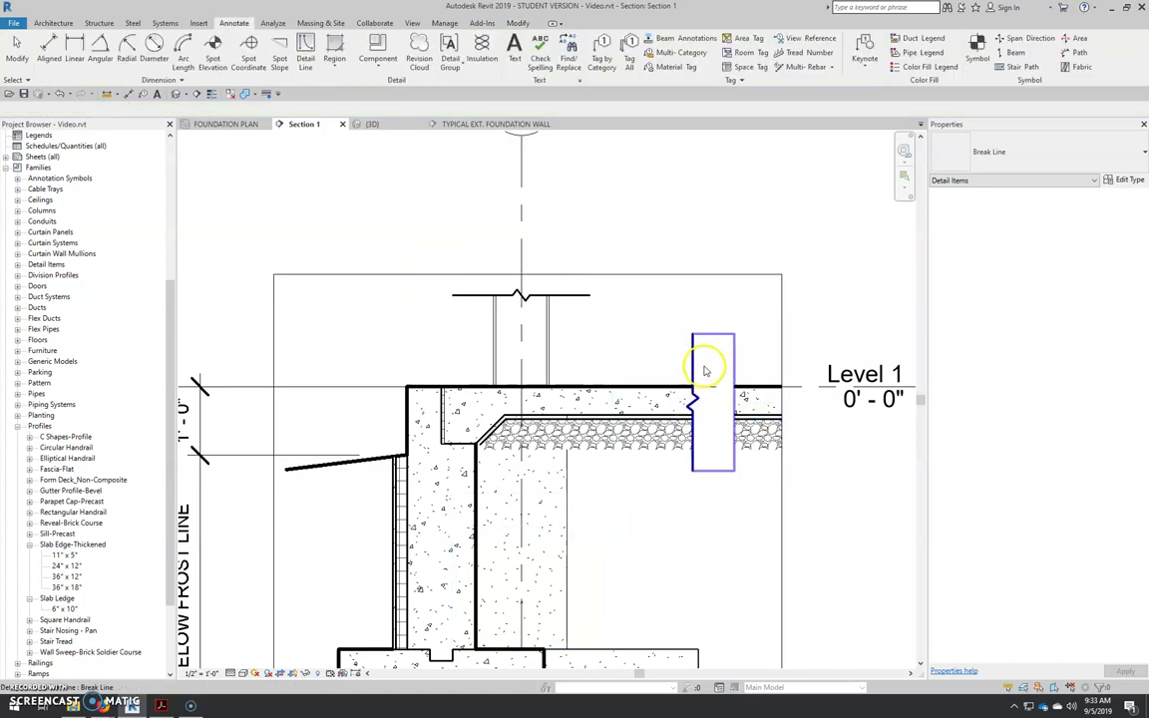
Adjust the break lines' masking grips to fit the slab end and the wall top.
left_click(743, 404)
left_click_drag(743, 404, 813, 403)
left_click_drag(746, 336, 745, 374)
left_click_drag(746, 477, 746, 455)
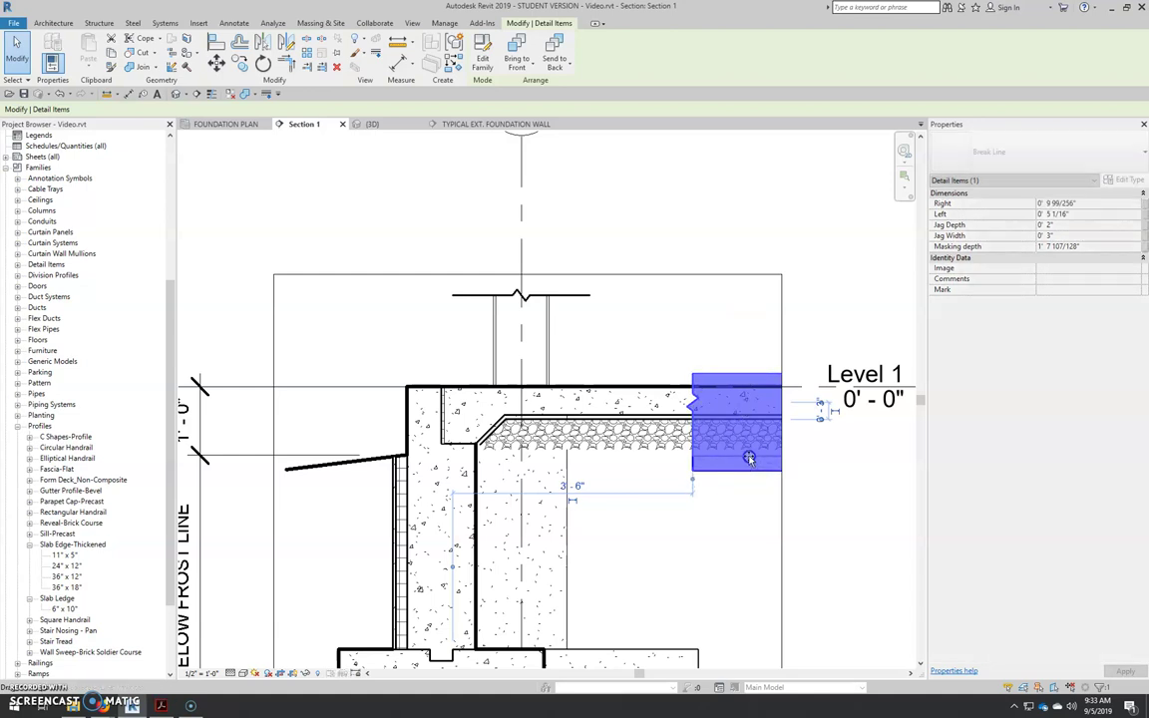
left_click(558, 289)
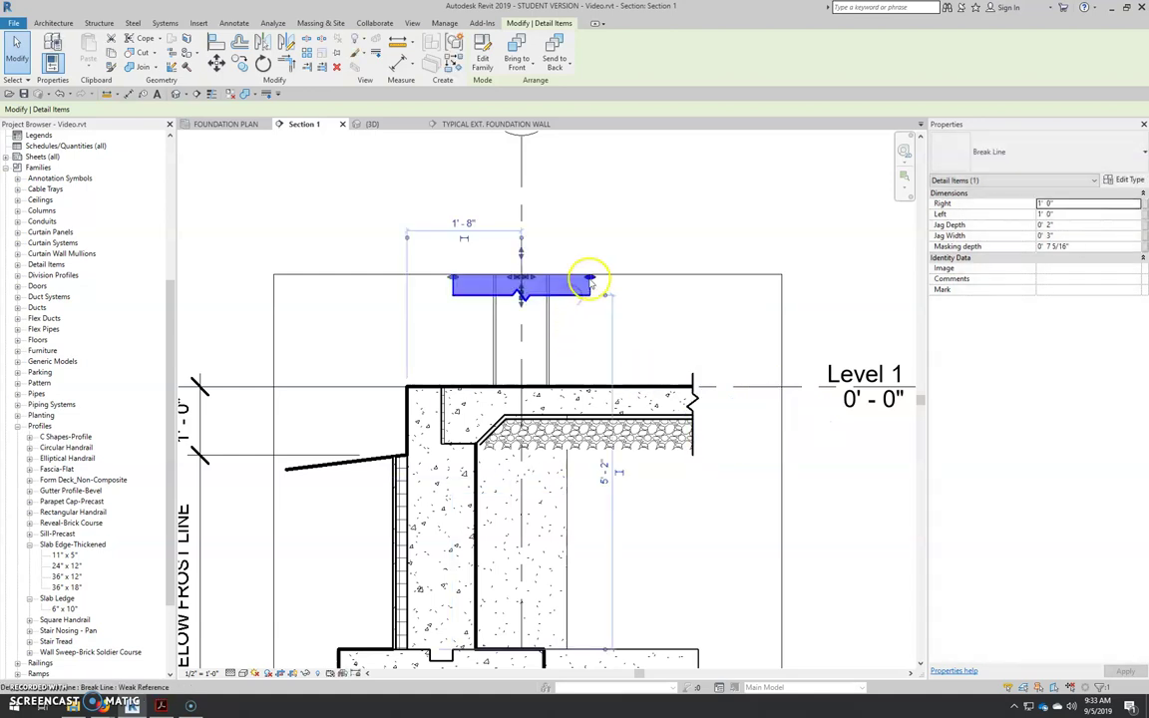
left_click_drag(560, 283, 486, 279)
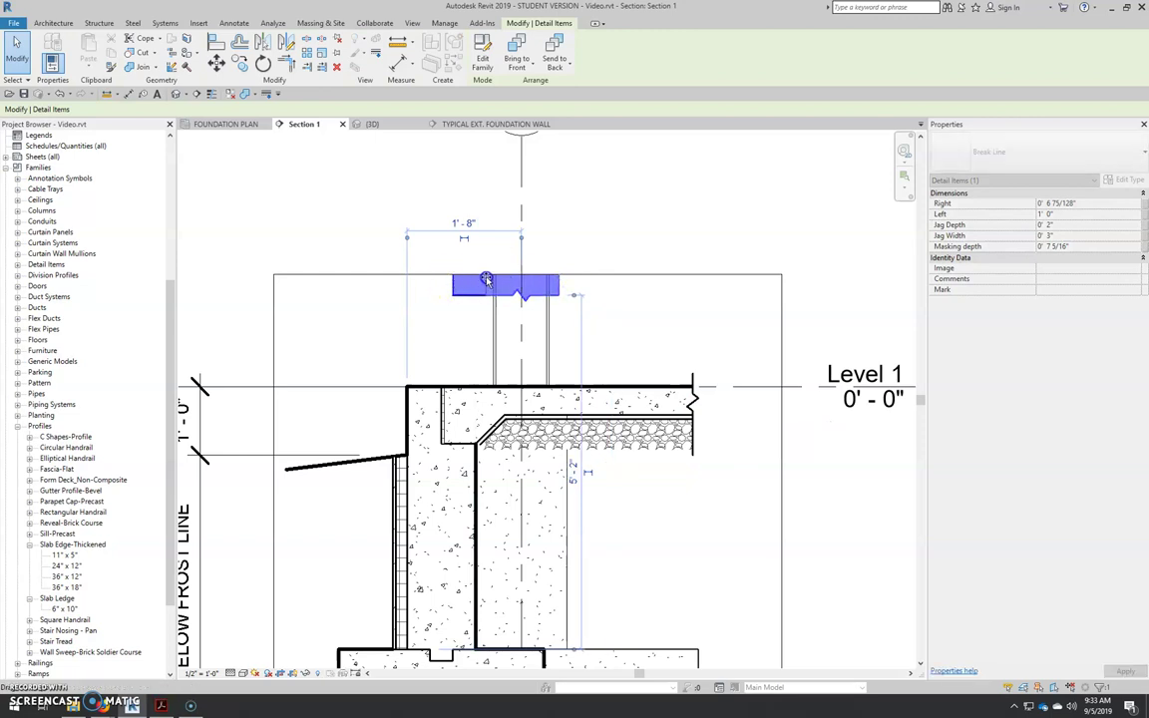
left_click(653, 329)
scroll(618, 369, "down", 3)
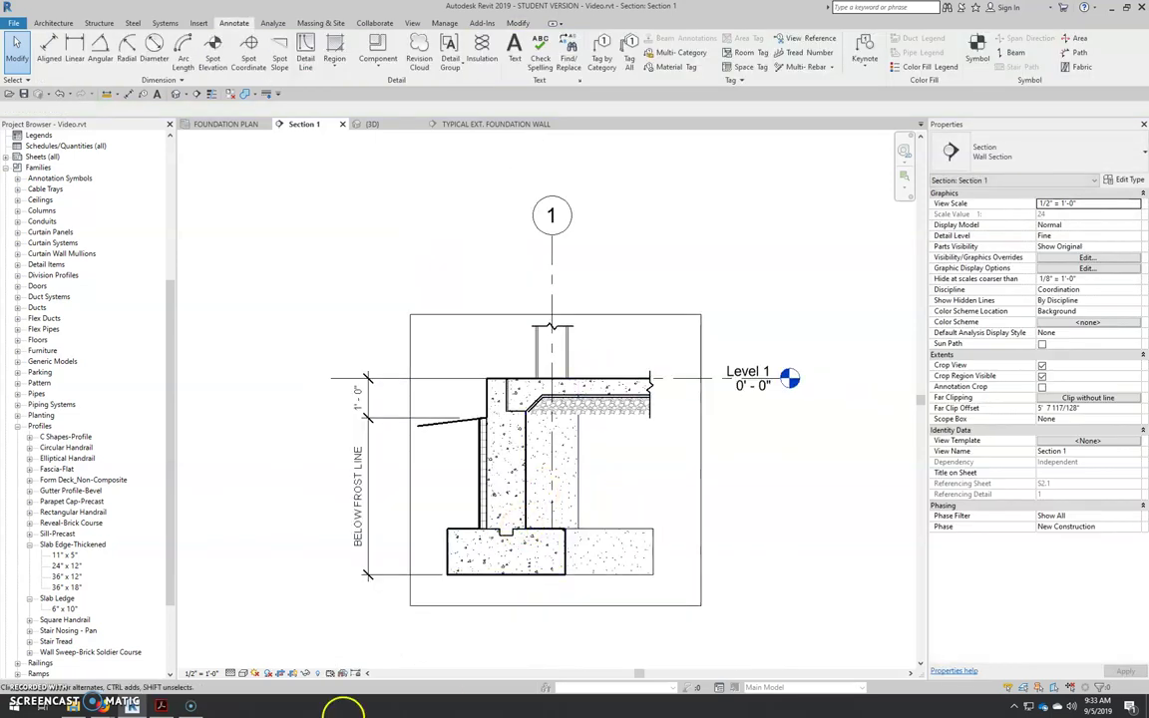
left_click(161, 706)
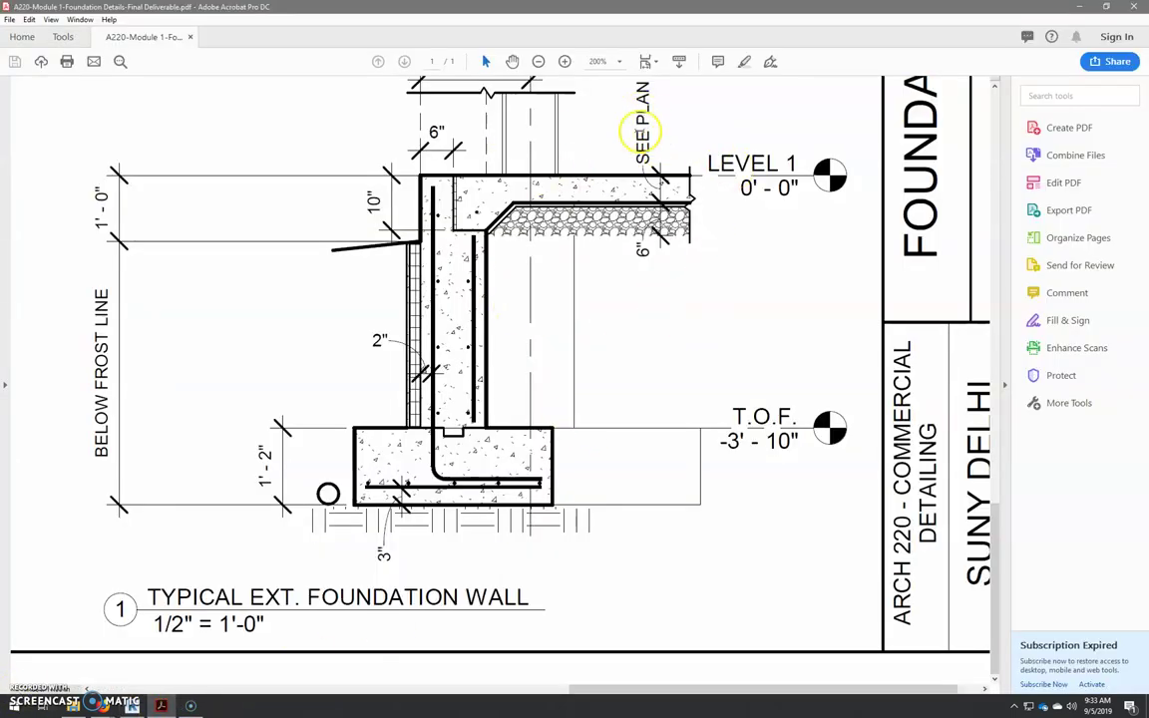
scroll(455, 277, "right", 1)
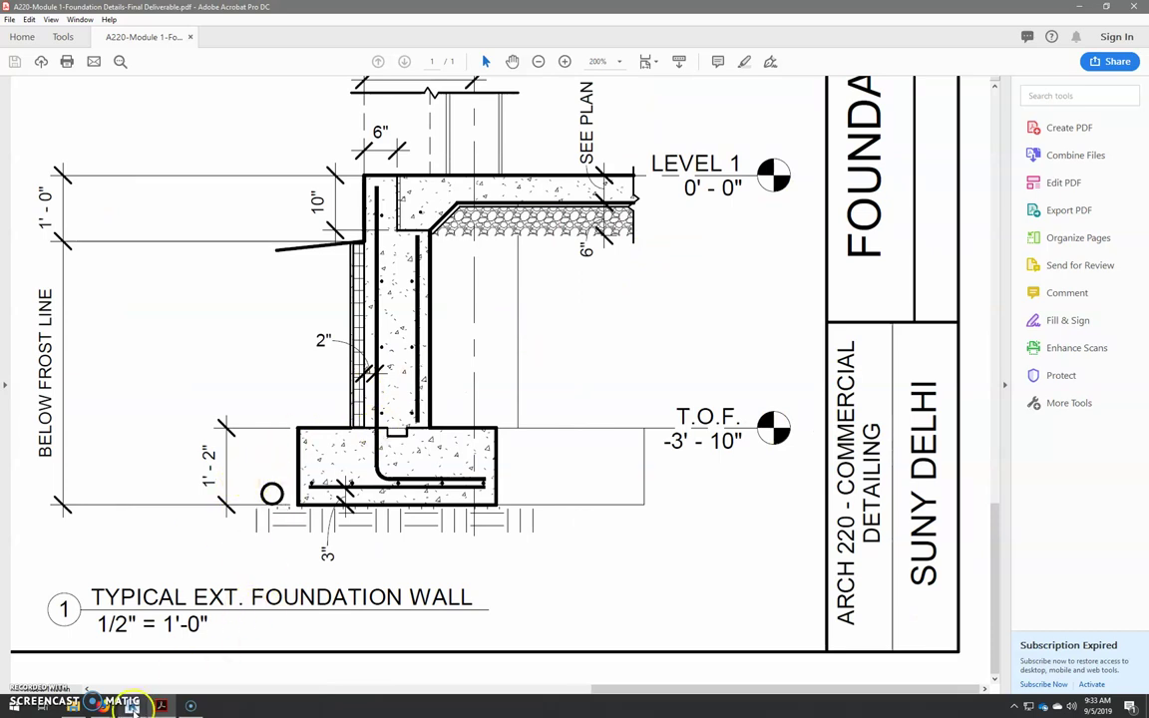
key("alt+Tab")
scroll(374, 578, "up", 3)
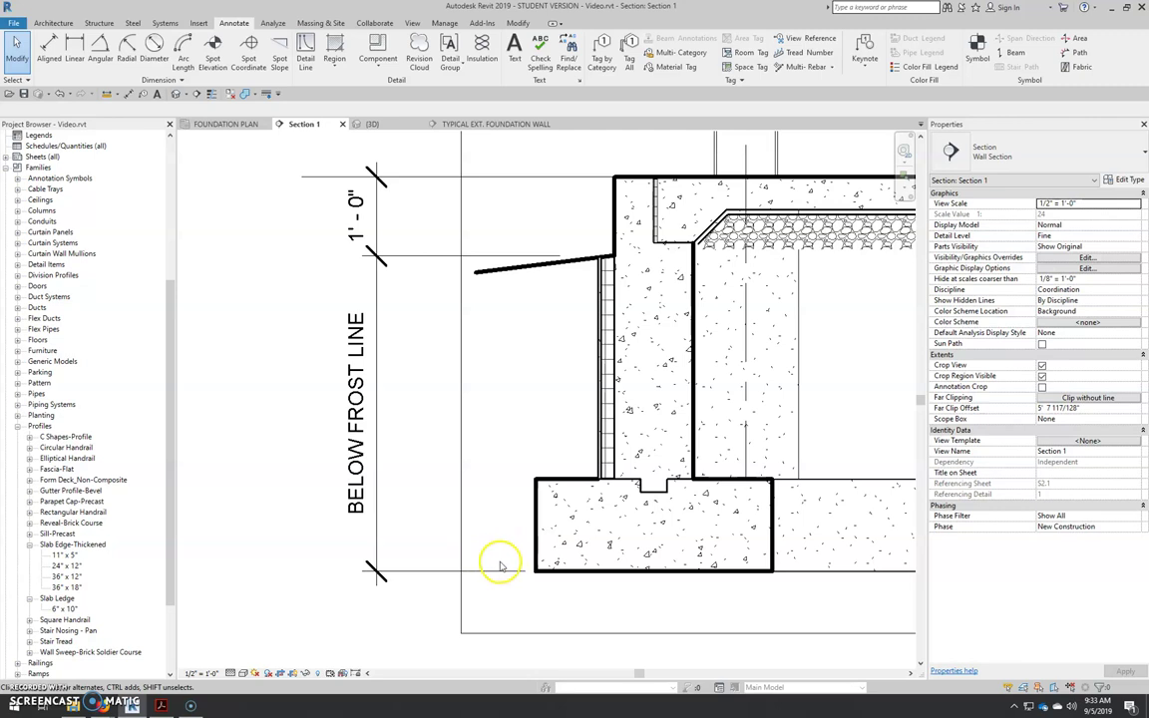
Bring up Acrobat's 'Typical Ext. Foundation Wall' PDF to compare with Section 1.
scroll(499, 566, "down", 3)
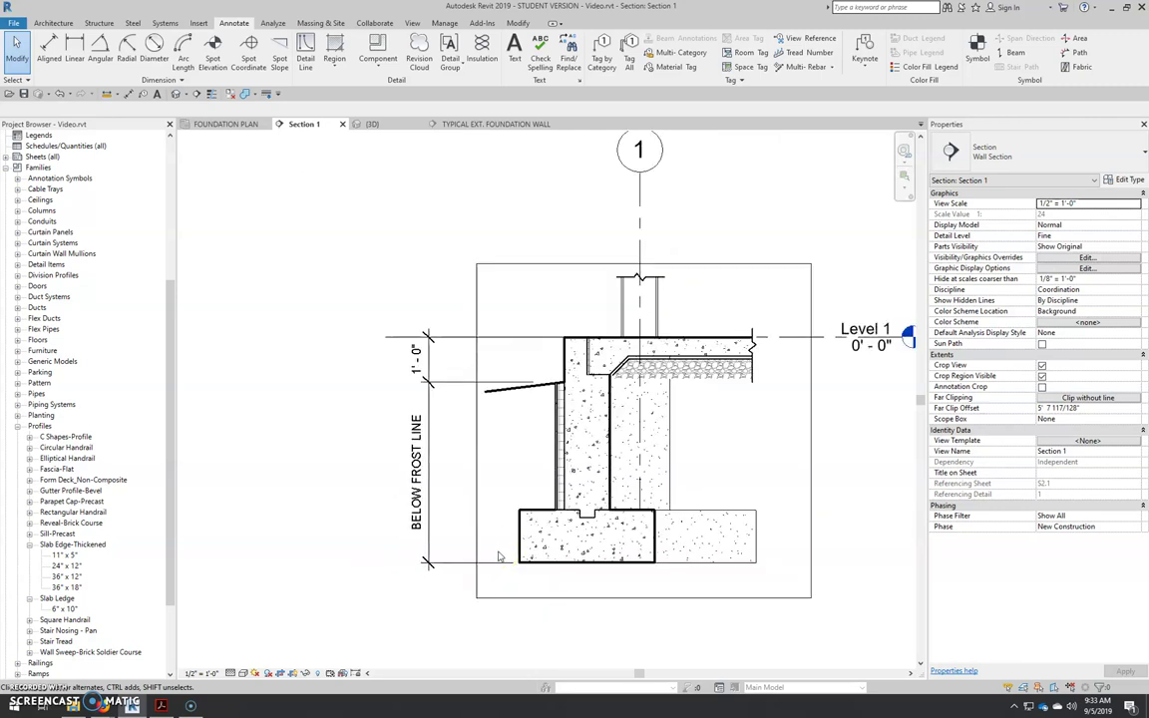
scroll(726, 308, "up", 2)
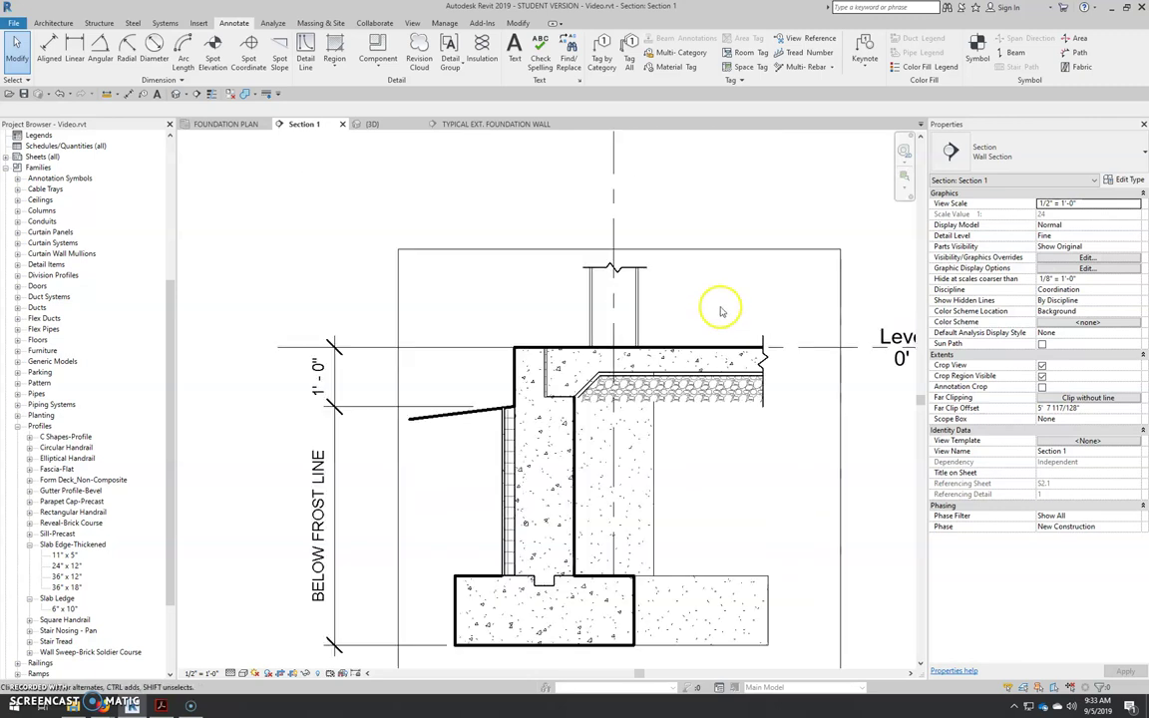
left_click(167, 706)
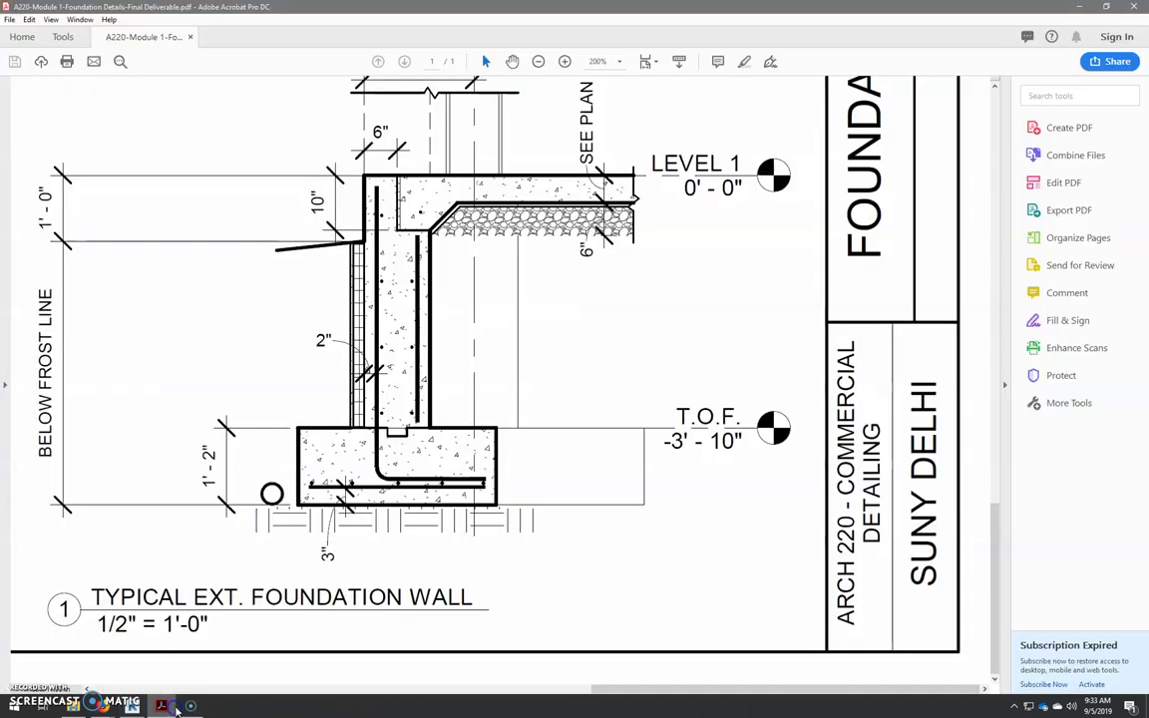